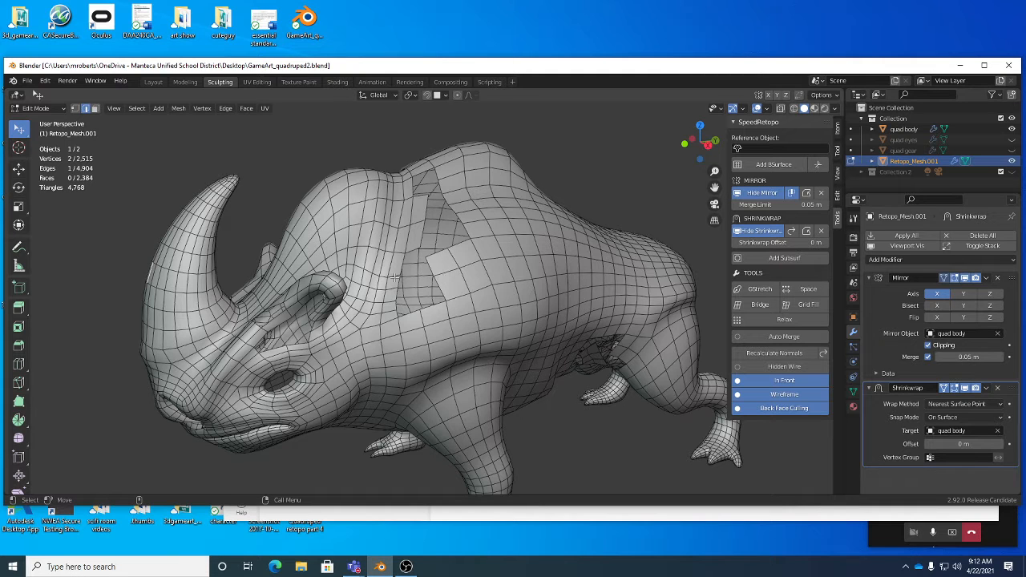
# - Examine the retopology mesh around the head and shoulder, focusing on the open gap behind the ear
pyautogui.moveTo(388, 323); pyautogui.dragTo(374, 316, button='middle')
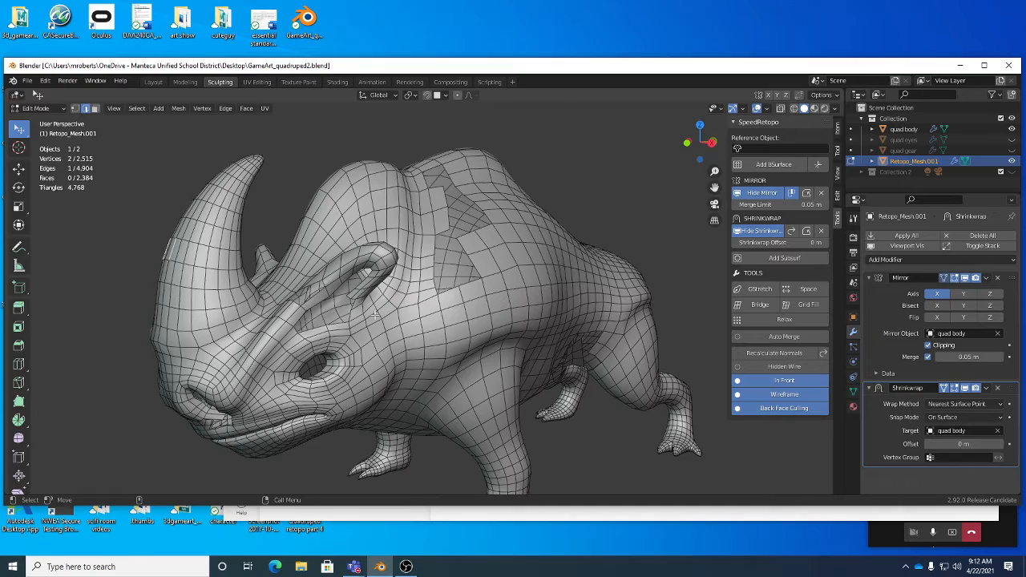
pyautogui.moveTo(354, 304); pyautogui.dragTo(421, 199, button='middle')
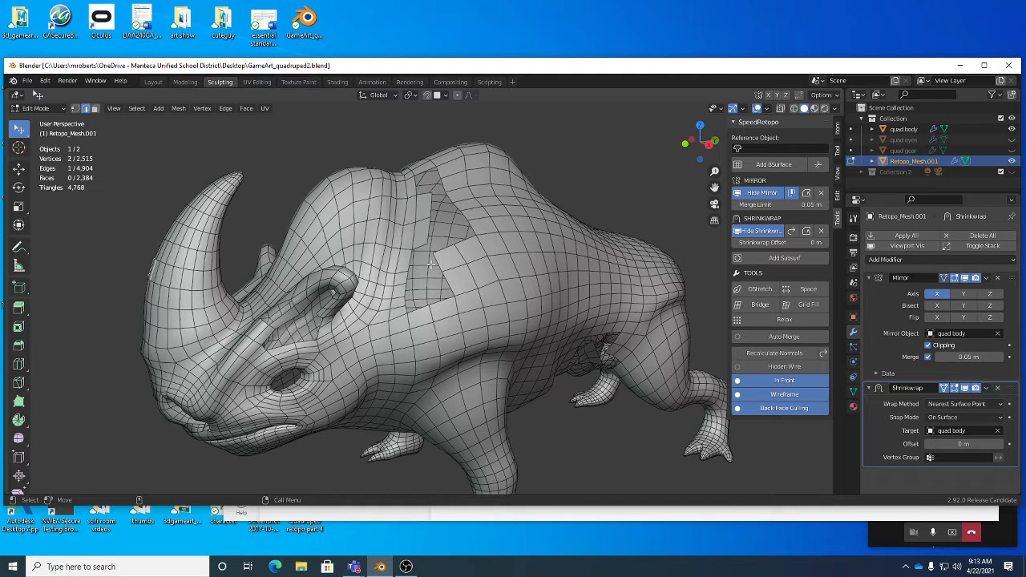
pyautogui.moveTo(577, 324); pyautogui.dragTo(497, 289, button='middle')
pyautogui.moveTo(418, 305); pyautogui.dragTo(434, 271, button='middle')
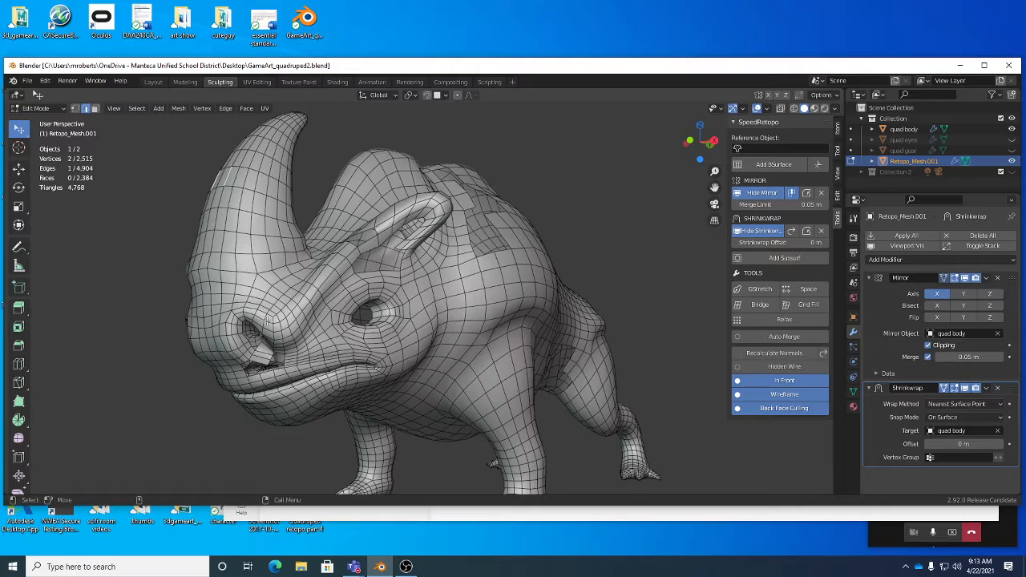
pyautogui.moveTo(261, 339); pyautogui.dragTo(437, 228, button='middle')
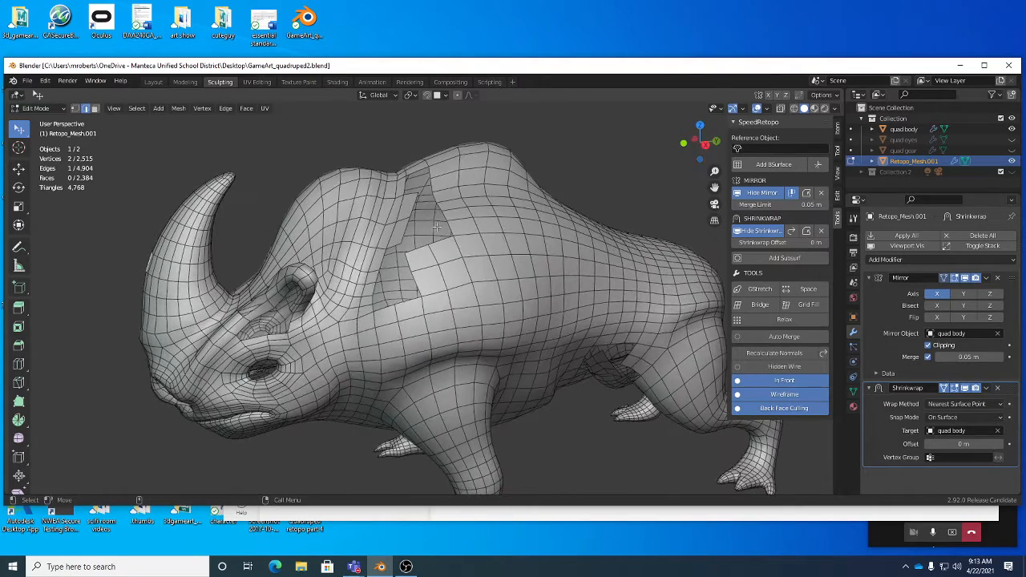
pyautogui.moveTo(396, 283); pyautogui.dragTo(546, 345, button='middle')
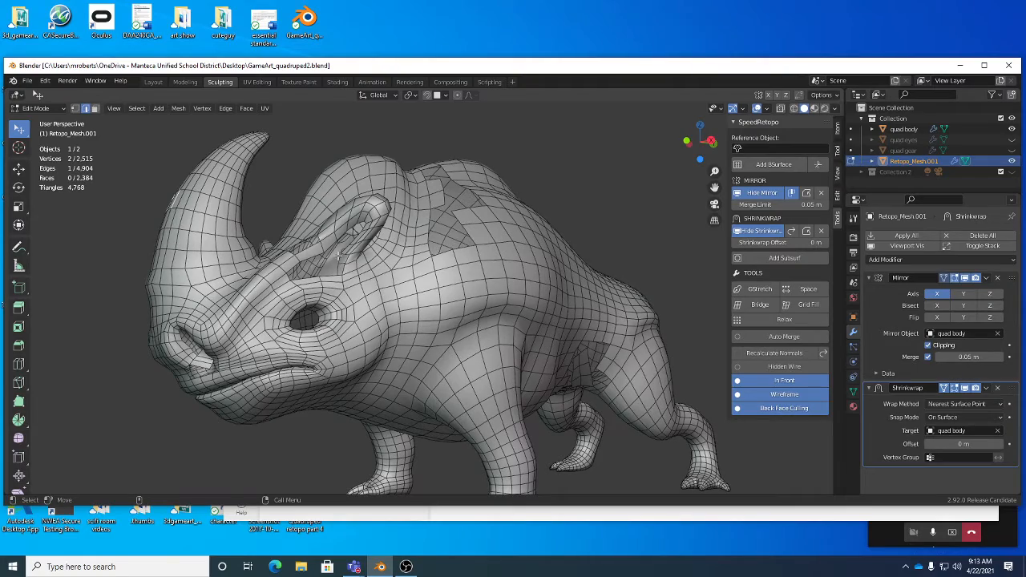
pyautogui.moveTo(440, 266); pyautogui.dragTo(409, 322, button='middle')
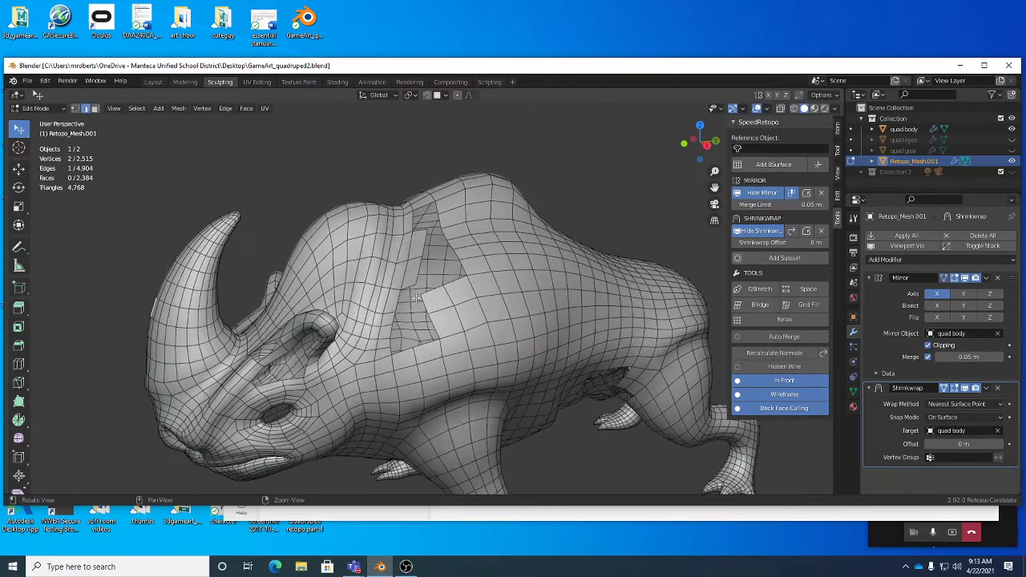
pyautogui.moveTo(453, 348)
pyautogui.keyDown('ctrl'); pyautogui.mouseDown(button='middle')
pyautogui.moveTo(470, 322)
pyautogui.moveTo(462, 345)
pyautogui.moveTo(448, 338)
pyautogui.mouseUp(button='middle'); pyautogui.keyUp('ctrl')
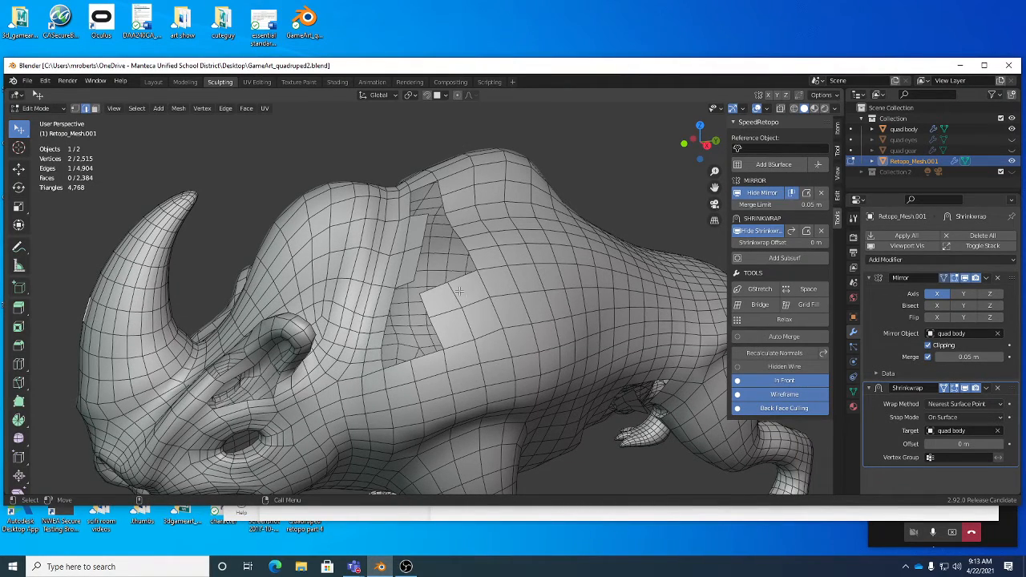
pyautogui.moveTo(460, 291); pyautogui.dragTo(336, 261, button='middle')
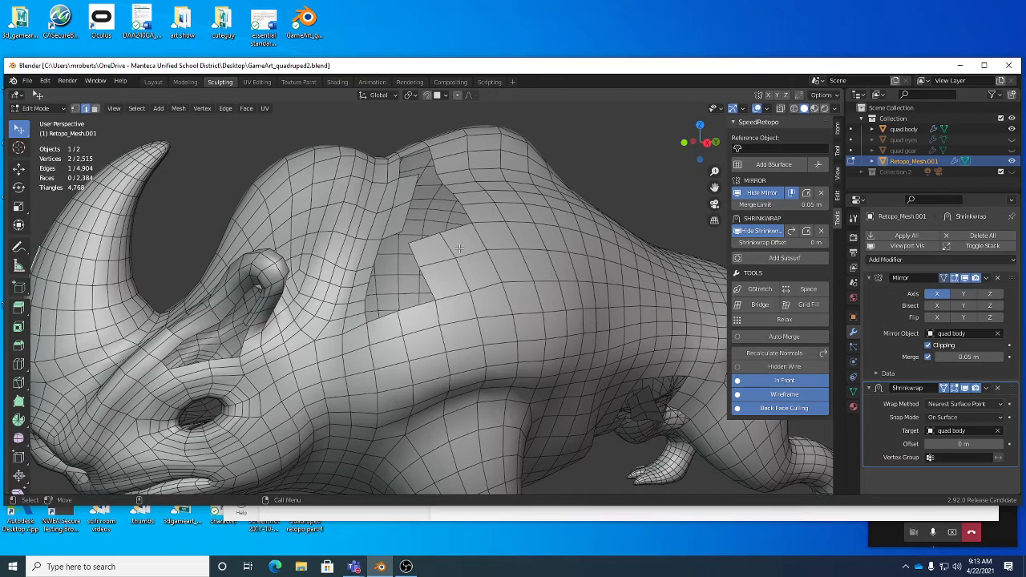
pyautogui.moveTo(460, 250); pyautogui.dragTo(466, 204, button='middle')
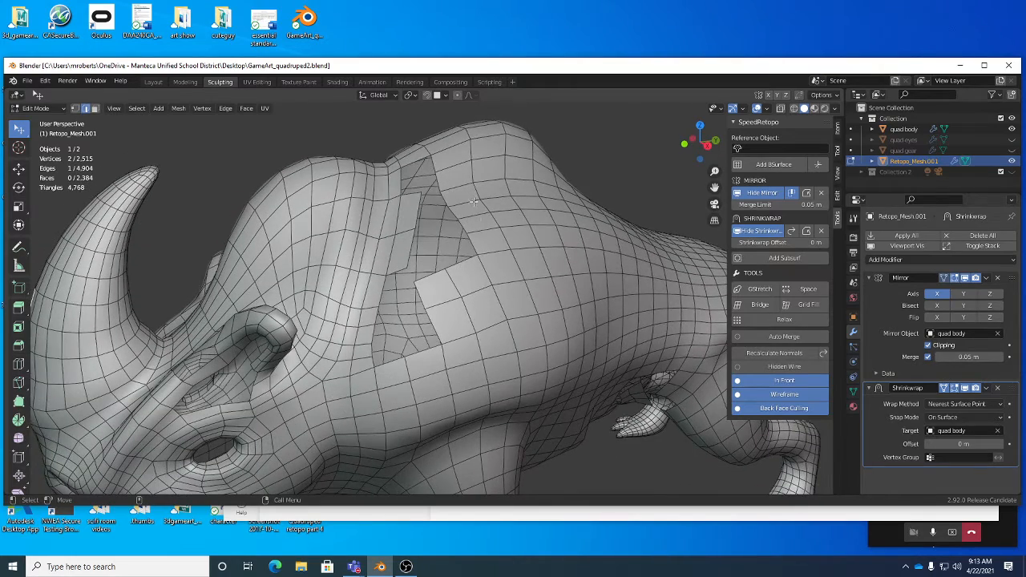
pyautogui.moveTo(431, 258); pyautogui.dragTo(477, 274, button='middle')
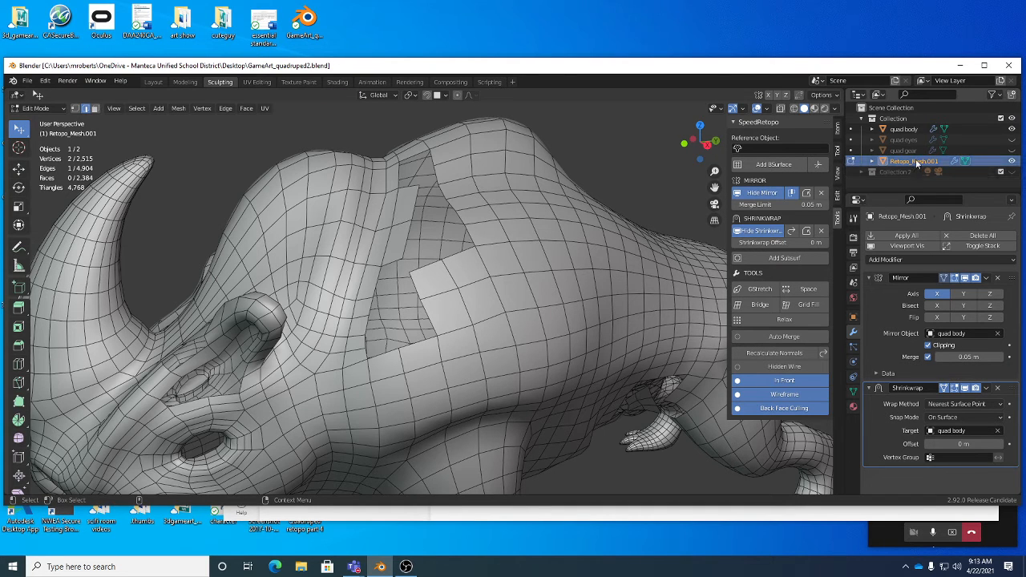
# - Toggle Retopo_Mesh.001 out of and back into Edit Mode, then set SpeedRetopo's reference object to quad body
pyautogui.press('Tab')
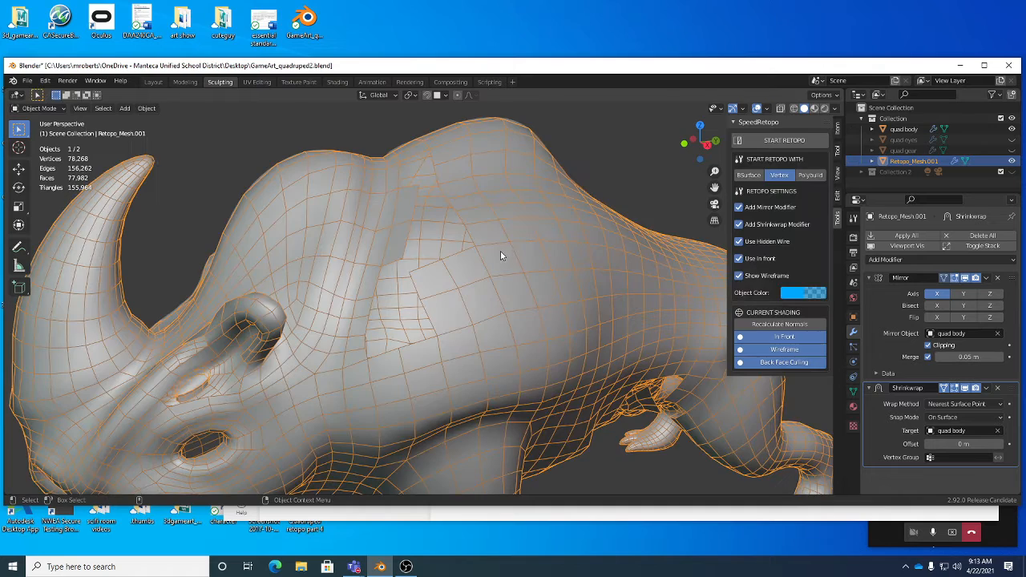
pyautogui.click(595, 153)
pyautogui.click(542, 178)
pyautogui.press('Tab')
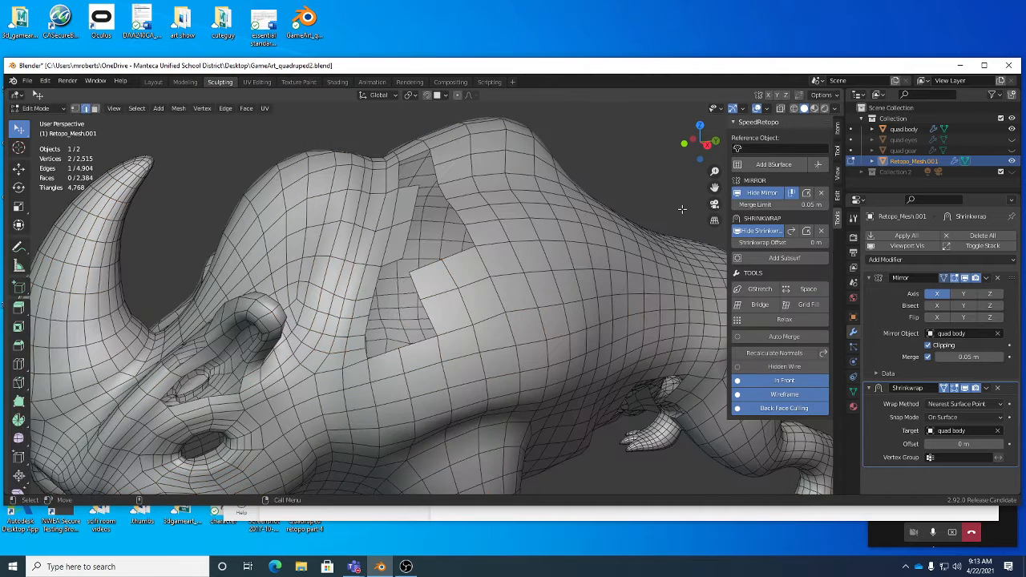
pyautogui.click(751, 148)
pyautogui.click(750, 186)
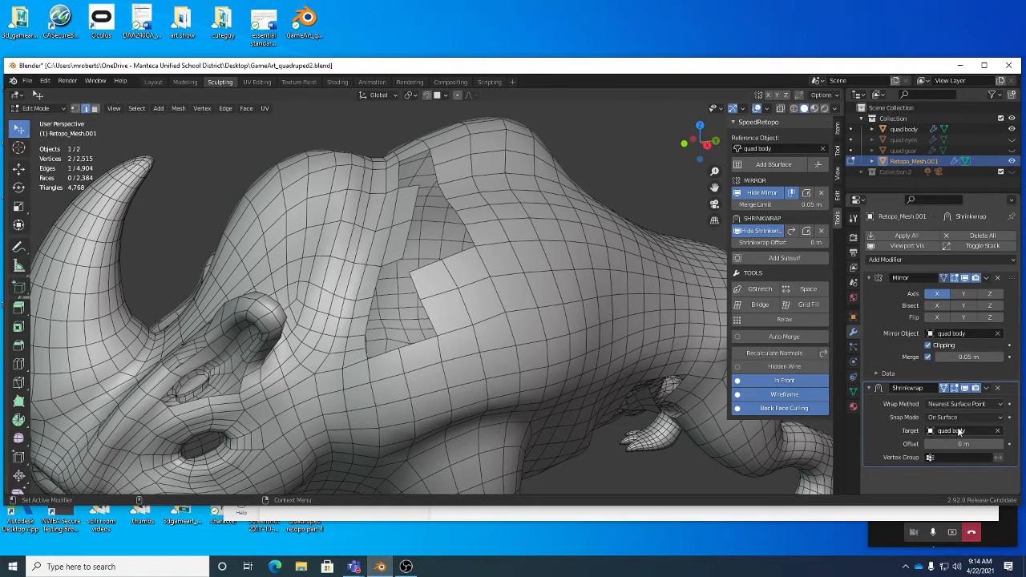
# - Switch Retopo_Mesh.001 to Sculpt Mode, try several sculpt brushes, and settle on the Grab brush
pyautogui.moveTo(486, 217); pyautogui.dragTo(492, 171, button='middle')
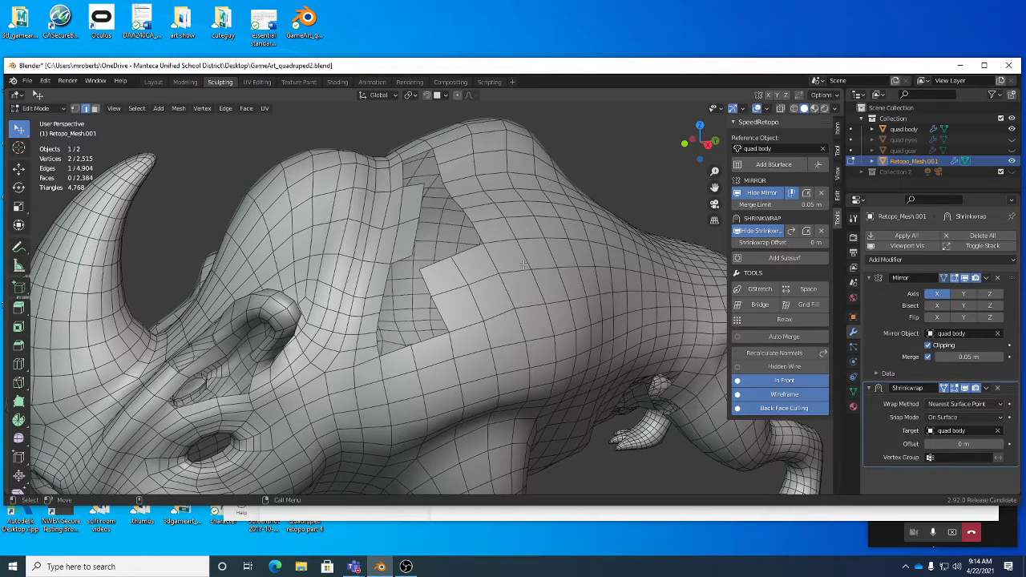
pyautogui.moveTo(471, 212); pyautogui.dragTo(542, 269, button='middle')
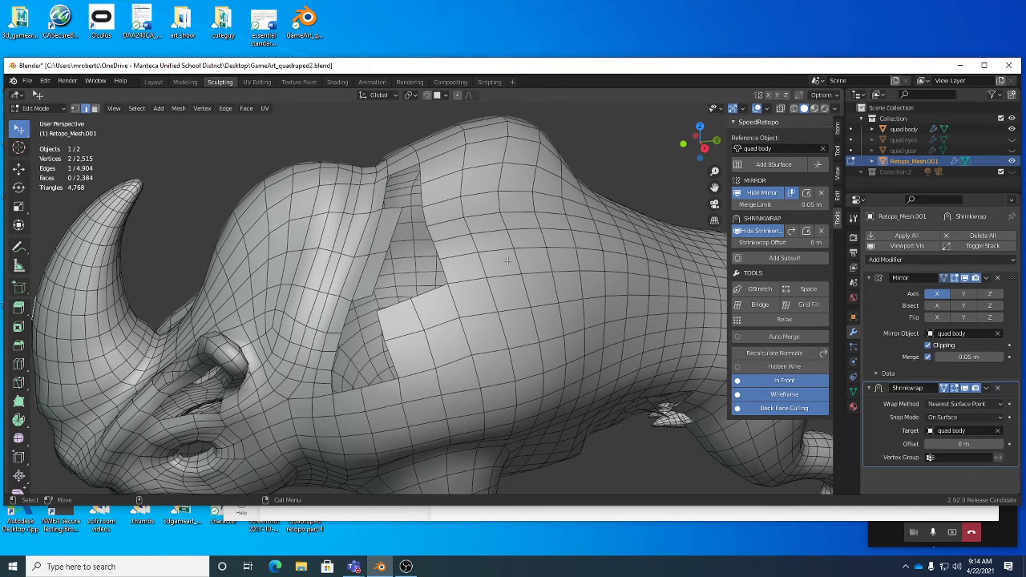
pyautogui.press('Tab')
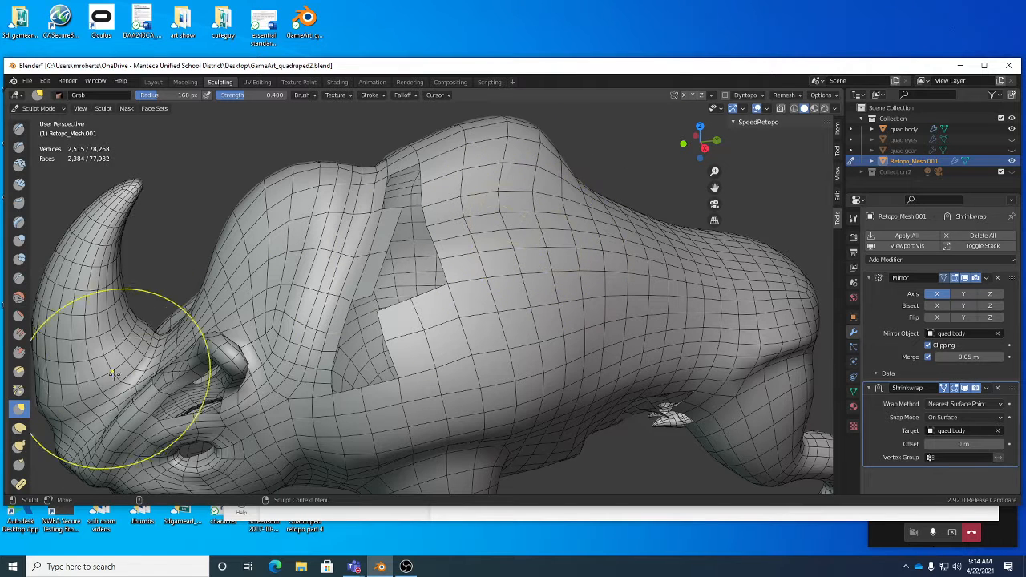
pyautogui.click(18, 371)
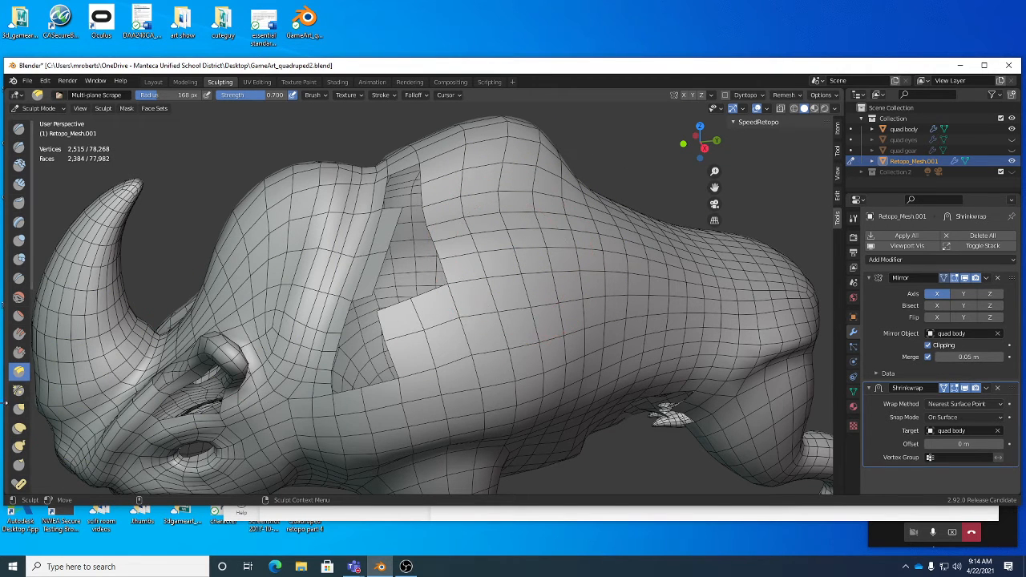
pyautogui.click(19, 427)
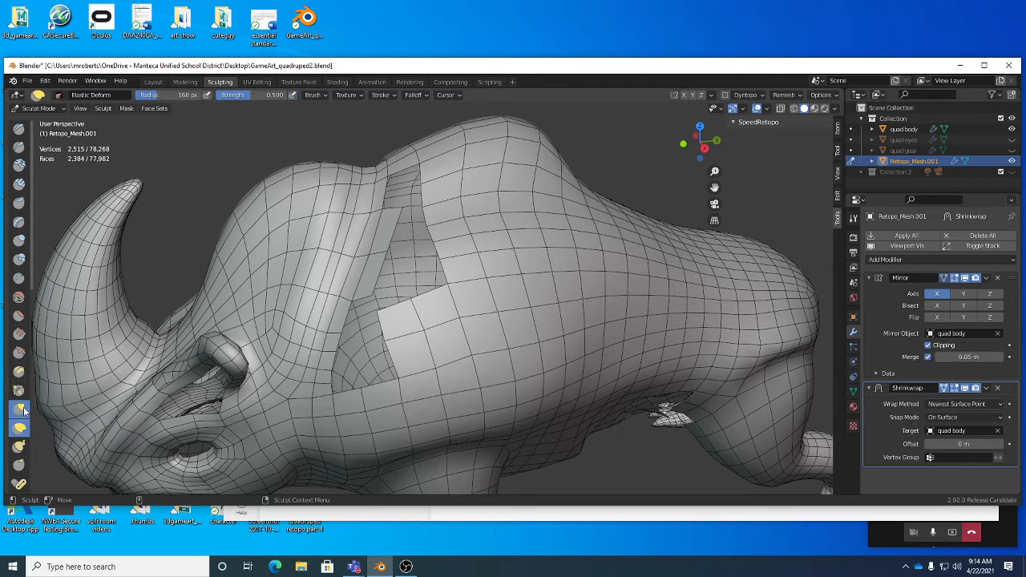
pyautogui.click(18, 409)
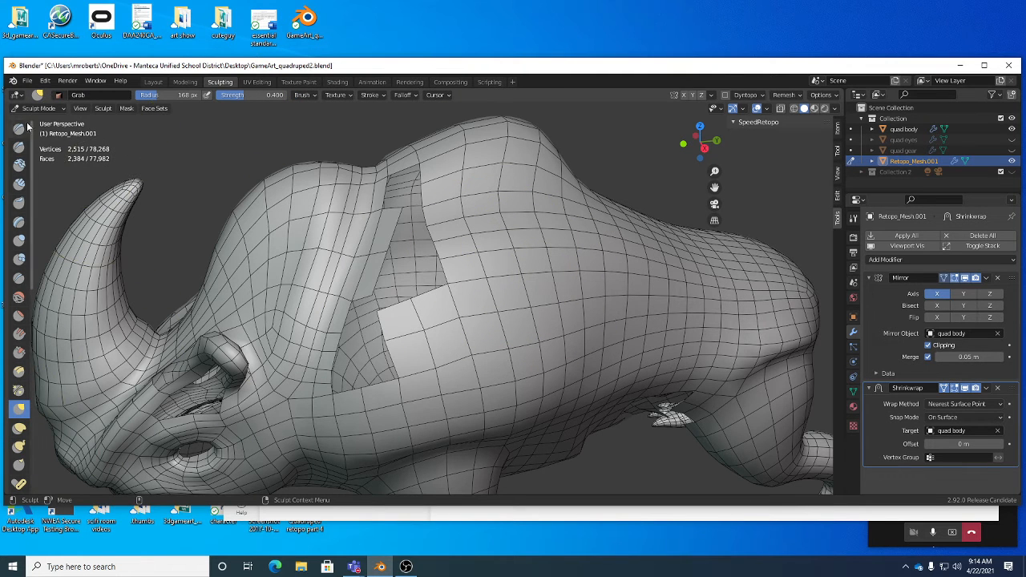
pyautogui.click(19, 146)
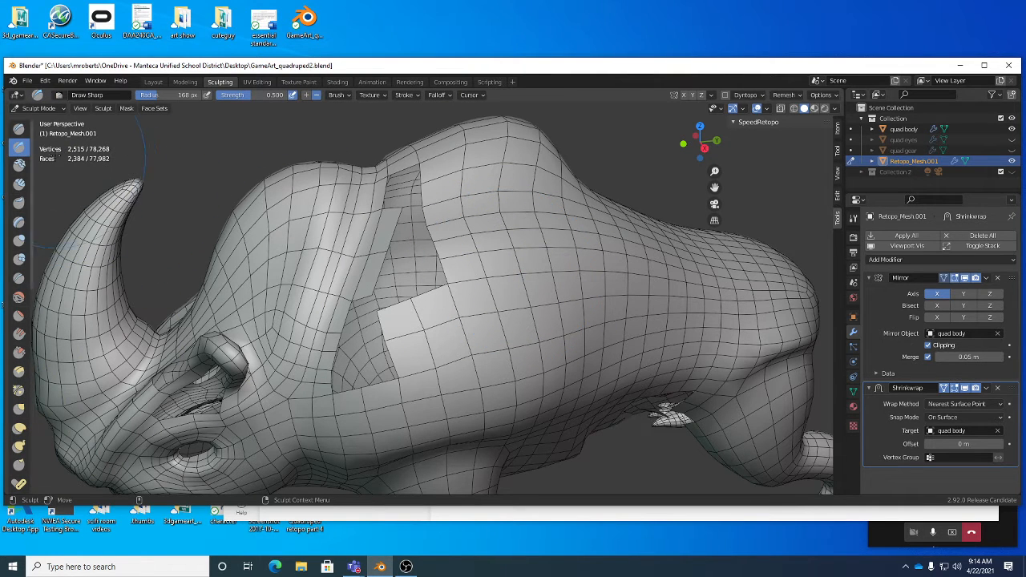
pyautogui.click(18, 128)
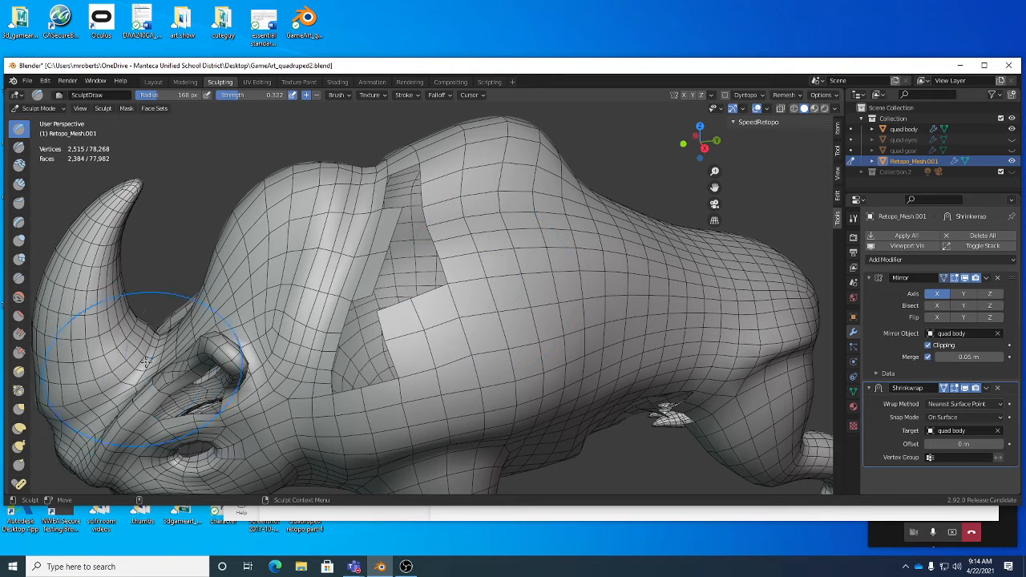
pyautogui.click(19, 372)
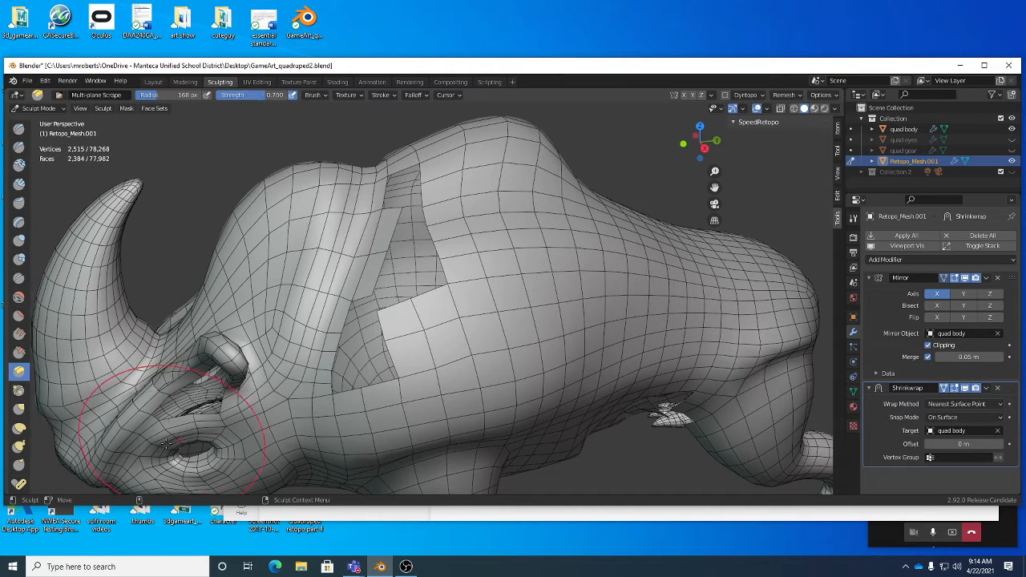
pyautogui.click(19, 427)
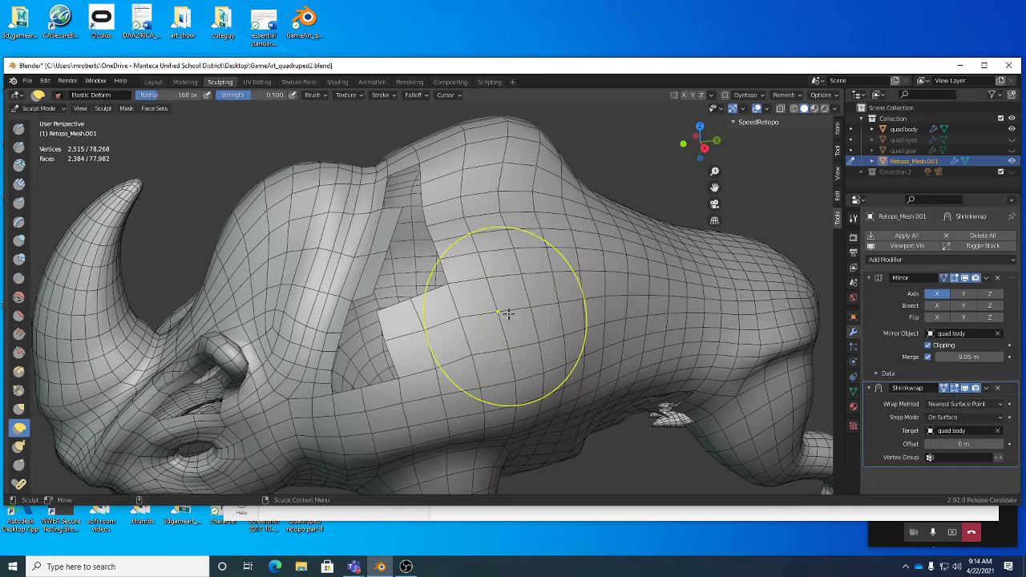
pyautogui.click(19, 390)
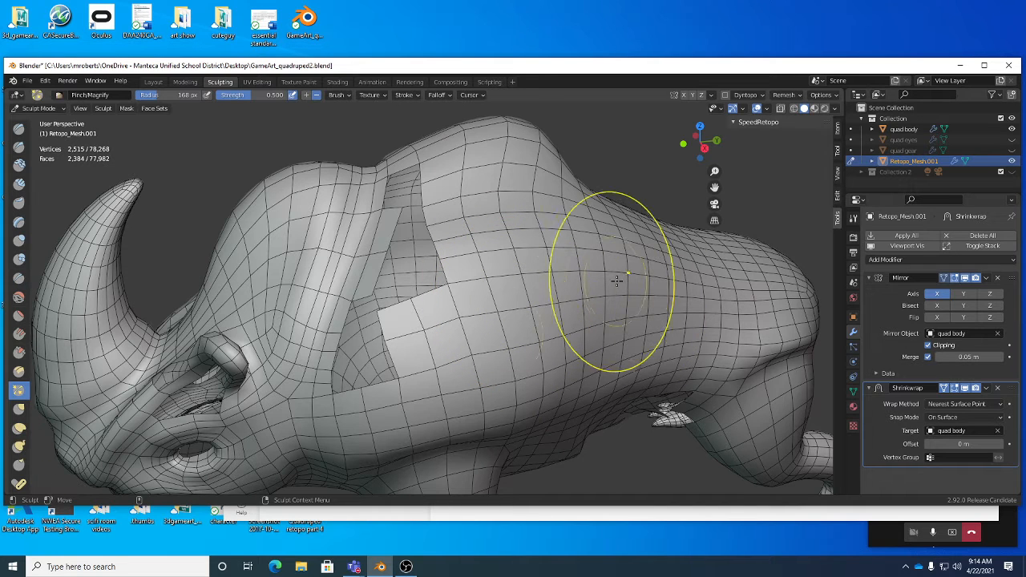
pyautogui.click(18, 409)
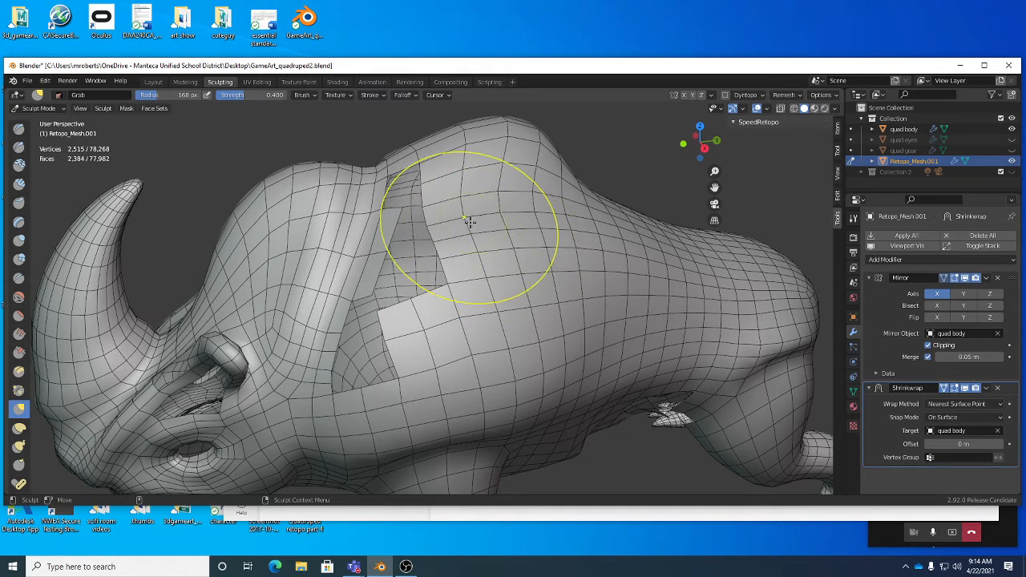
# - Pull the faces around the shoulder gap over the body surface with the Grab brush, at radius 168 px and strength 0.400
pyautogui.moveTo(477, 212); pyautogui.dragTo(467, 276)
pyautogui.moveTo(546, 239); pyautogui.dragTo(560, 266)
pyautogui.moveTo(407, 319); pyautogui.dragTo(421, 345)
pyautogui.moveTo(437, 325)
pyautogui.keyDown('ctrl'); pyautogui.mouseDown(button='middle')
pyautogui.moveTo(495, 351)
pyautogui.moveTo(484, 310)
pyautogui.mouseUp(button='middle'); pyautogui.keyUp('ctrl')
pyautogui.moveTo(412, 296); pyautogui.dragTo(426, 329)
pyautogui.moveTo(366, 295); pyautogui.dragTo(372, 314)
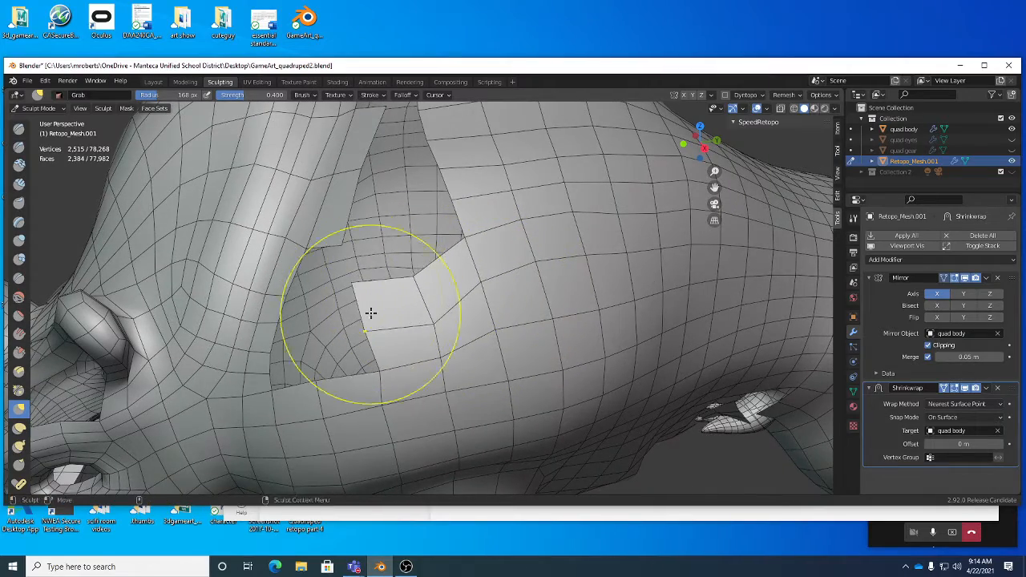
pyautogui.keyDown('alt'); pyautogui.moveTo(372, 314); pyautogui.dragTo(417, 325, button='right'); pyautogui.keyUp('alt')
pyautogui.moveTo(338, 289); pyautogui.dragTo(353, 324)
pyautogui.moveTo(498, 249); pyautogui.dragTo(512, 301)
pyautogui.keyDown('alt'); pyautogui.moveTo(515, 327); pyautogui.dragTo(460, 278, button='right'); pyautogui.keyUp('alt')
pyautogui.keyDown('alt'); pyautogui.moveTo(487, 258); pyautogui.dragTo(472, 296, button='middle'); pyautogui.keyUp('alt')
pyautogui.moveTo(486, 291)
pyautogui.mouseDown()
pyautogui.moveTo(483, 306)
pyautogui.moveTo(550, 297)
pyautogui.mouseUp()
pyautogui.moveTo(550, 297); pyautogui.dragTo(593, 257, button='middle')
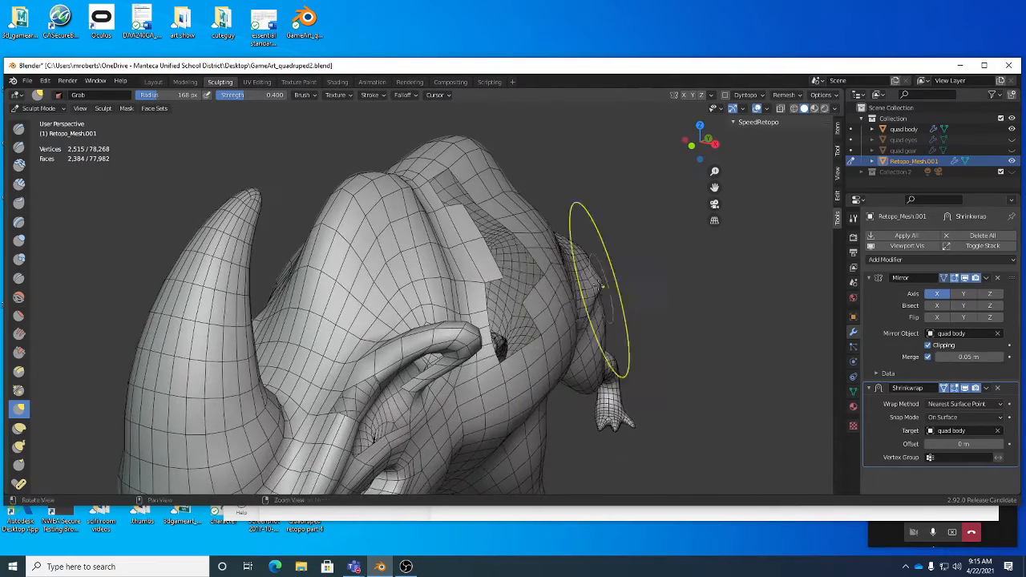
pyautogui.moveTo(487, 186)
pyautogui.mouseDown(button='middle')
pyautogui.moveTo(506, 197)
pyautogui.moveTo(430, 214)
pyautogui.moveTo(482, 265)
pyautogui.moveTo(550, 259)
pyautogui.mouseUp(button='middle')
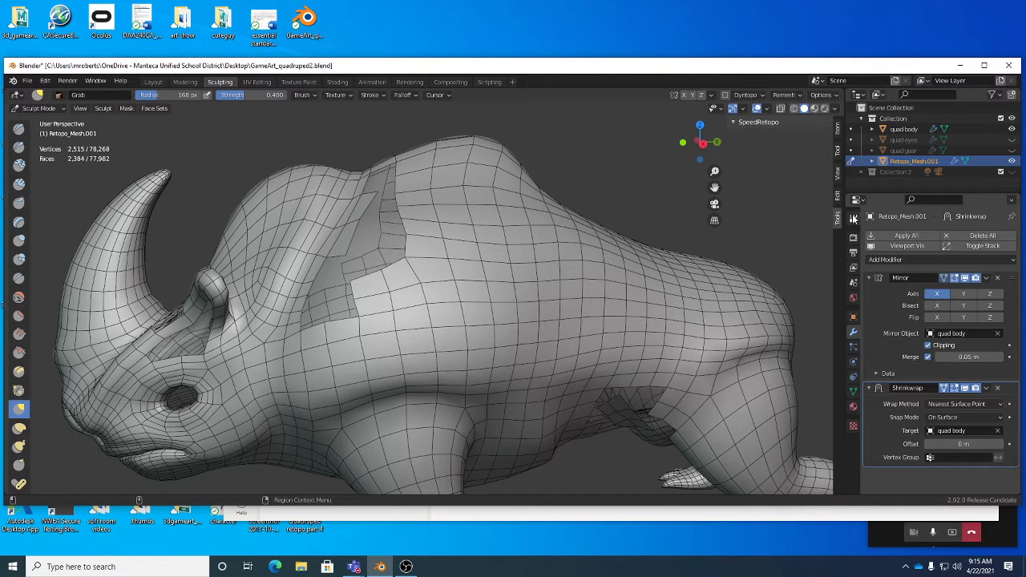
# - Display the active brush settings and relax the shoulder mesh beside the gap with the Smooth brush at strength 0.263
pyautogui.click(854, 218)
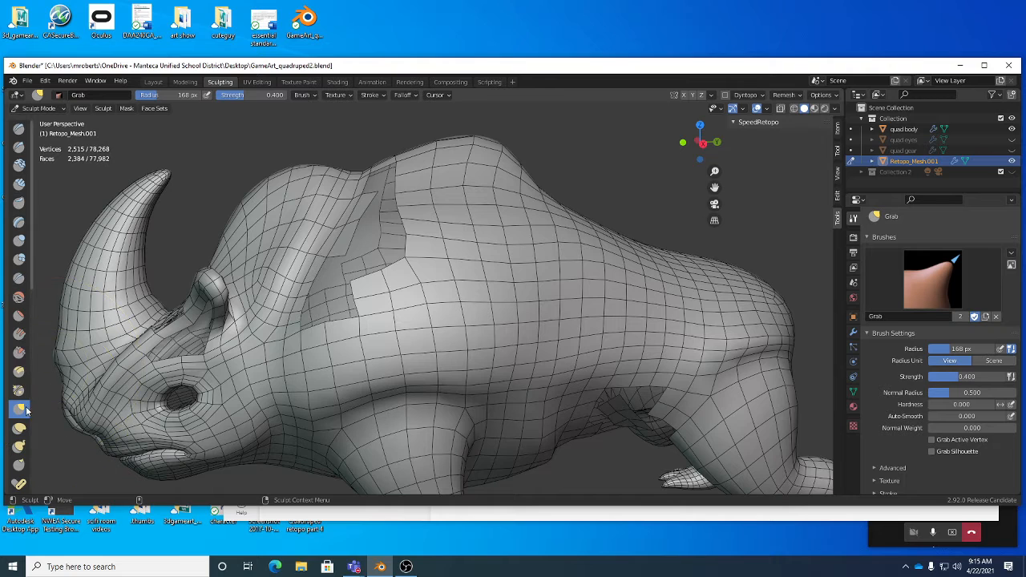
pyautogui.click(18, 299)
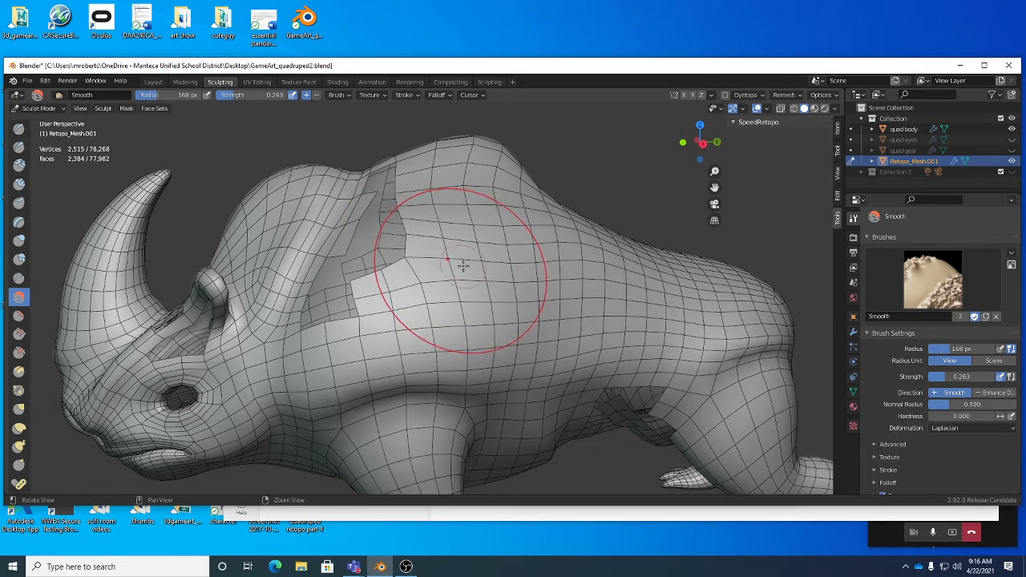
pyautogui.moveTo(462, 264)
pyautogui.mouseDown(button='middle')
pyautogui.moveTo(463, 282)
pyautogui.moveTo(470, 270)
pyautogui.mouseUp(button='middle')
pyautogui.moveTo(469, 270)
pyautogui.mouseDown()
pyautogui.moveTo(419, 277)
pyautogui.moveTo(445, 269)
pyautogui.mouseUp()
# - Switch back to the Grab brush and pull the faces at the inner corner of the shoulder gap, at strength 0.400
pyautogui.click(19, 408)
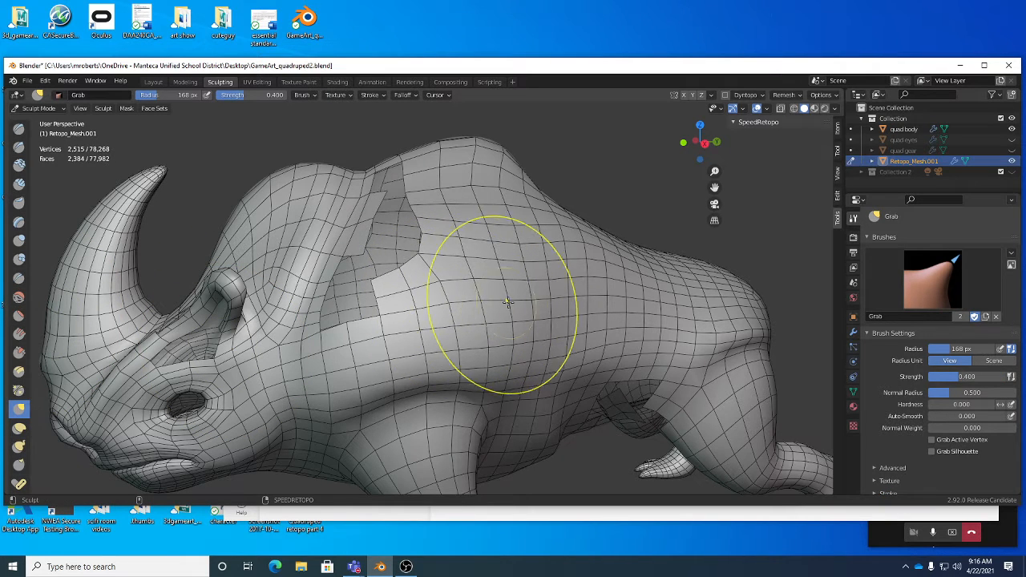
pyautogui.moveTo(540, 321)
pyautogui.mouseDown(button='middle')
pyautogui.moveTo(497, 314)
pyautogui.moveTo(526, 297)
pyautogui.mouseUp(button='middle')
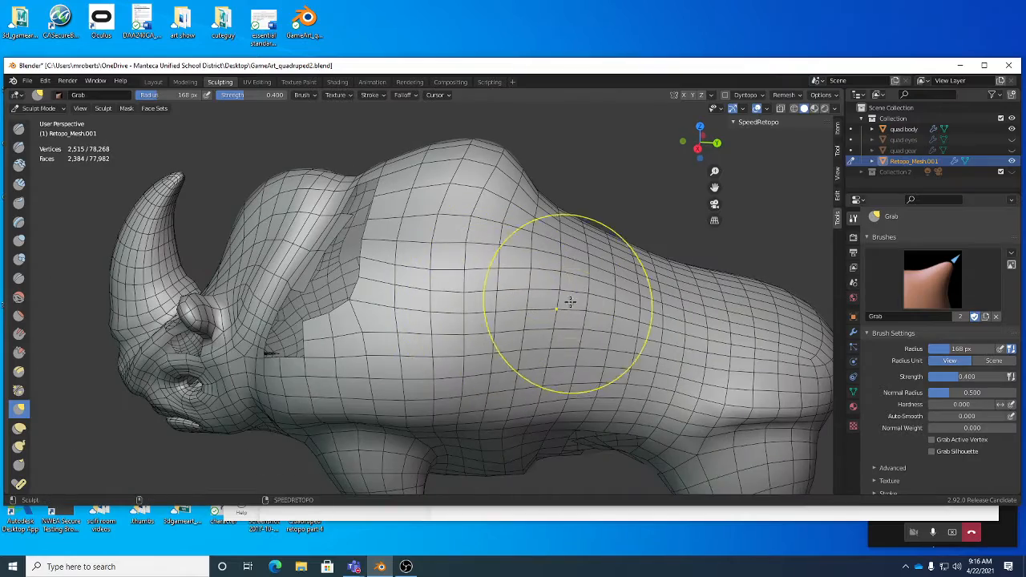
pyautogui.scroll(10, 488, 320)
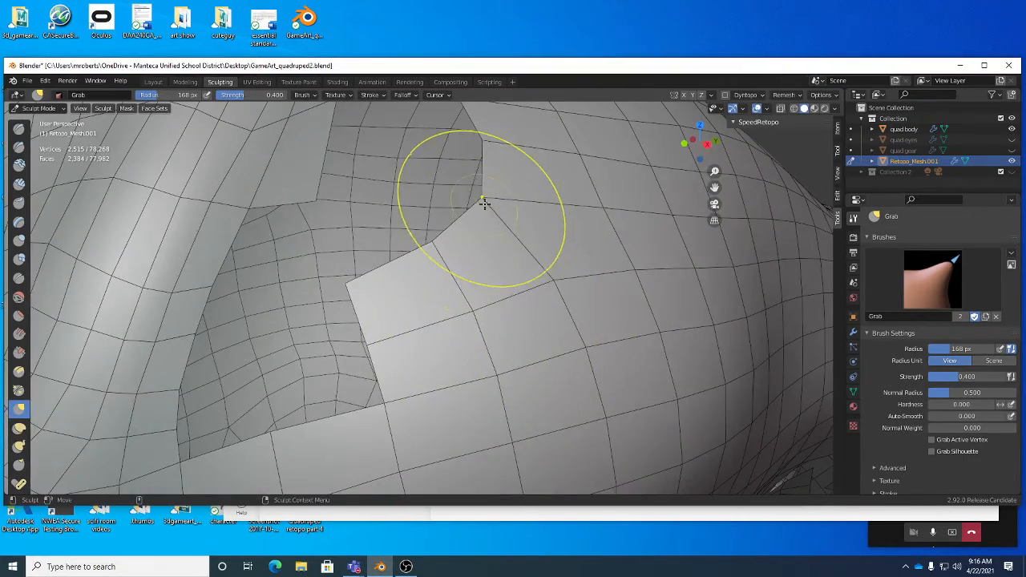
pyautogui.moveTo(484, 204)
pyautogui.mouseDown(button='middle')
pyautogui.moveTo(509, 240)
pyautogui.moveTo(534, 254)
pyautogui.moveTo(547, 296)
pyautogui.moveTo(463, 281)
pyautogui.mouseUp(button='middle')
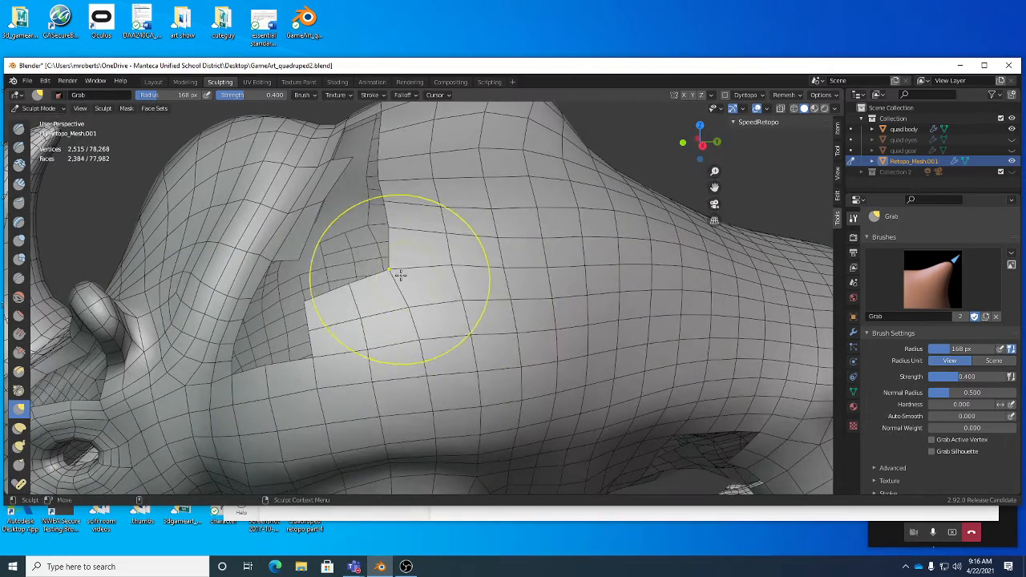
pyautogui.moveTo(396, 275)
pyautogui.mouseDown(button='middle')
pyautogui.moveTo(427, 293)
pyautogui.moveTo(481, 270)
pyautogui.mouseUp(button='middle')
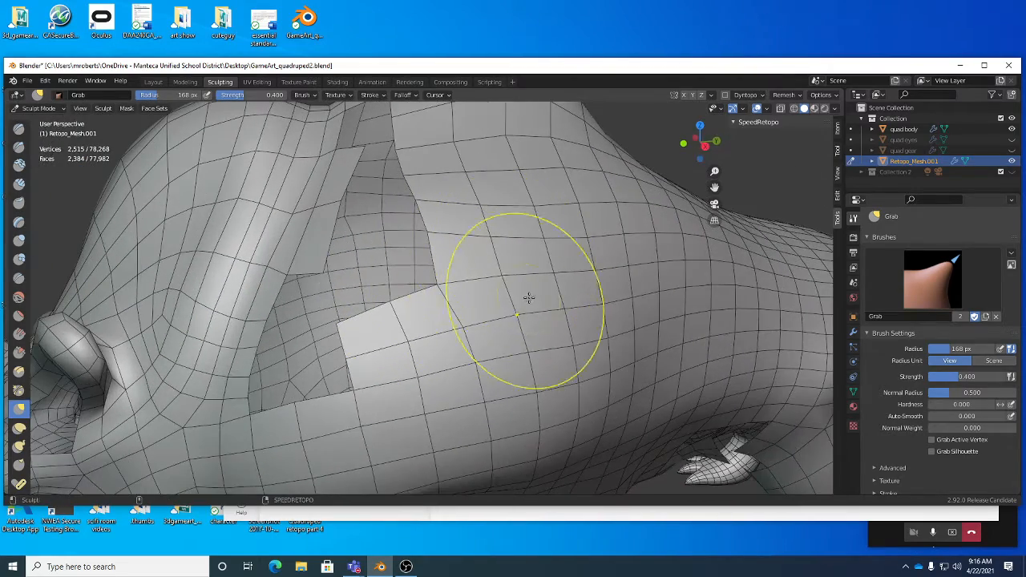
pyautogui.moveTo(440, 279); pyautogui.dragTo(479, 315)
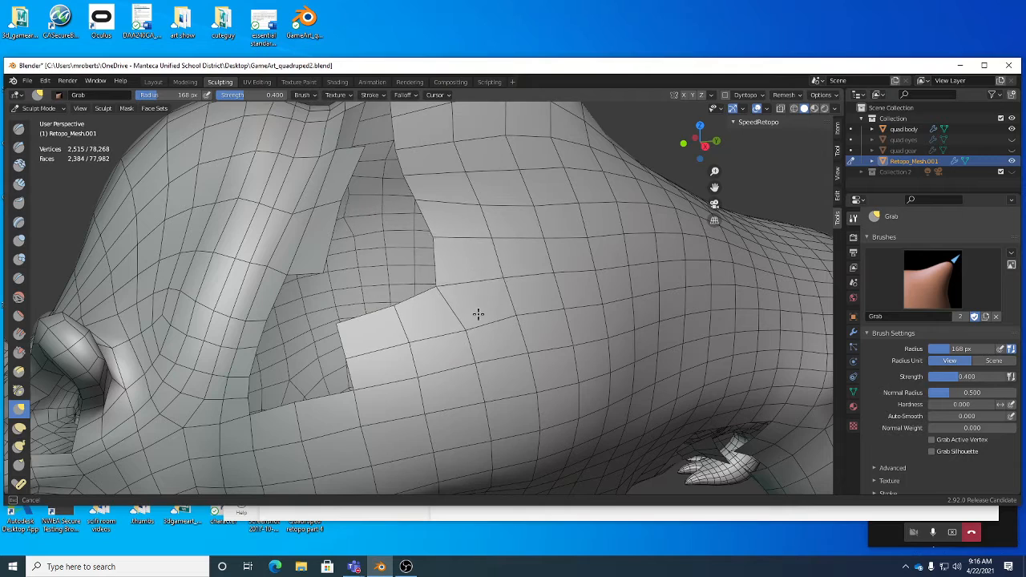
pyautogui.moveTo(441, 234); pyautogui.dragTo(424, 243)
pyautogui.moveTo(463, 289); pyautogui.dragTo(473, 319)
pyautogui.moveTo(486, 341); pyautogui.dragTo(465, 322, button='middle')
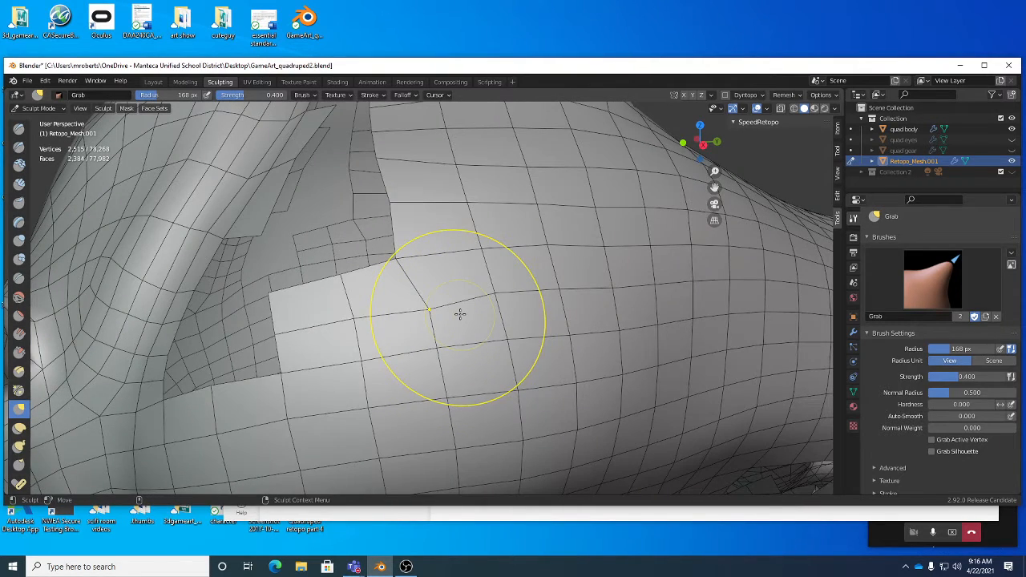
# - In Edit Mode, reposition individual vertices along the rear border of the shoulder gap to even out the quads
pyautogui.press('Tab')
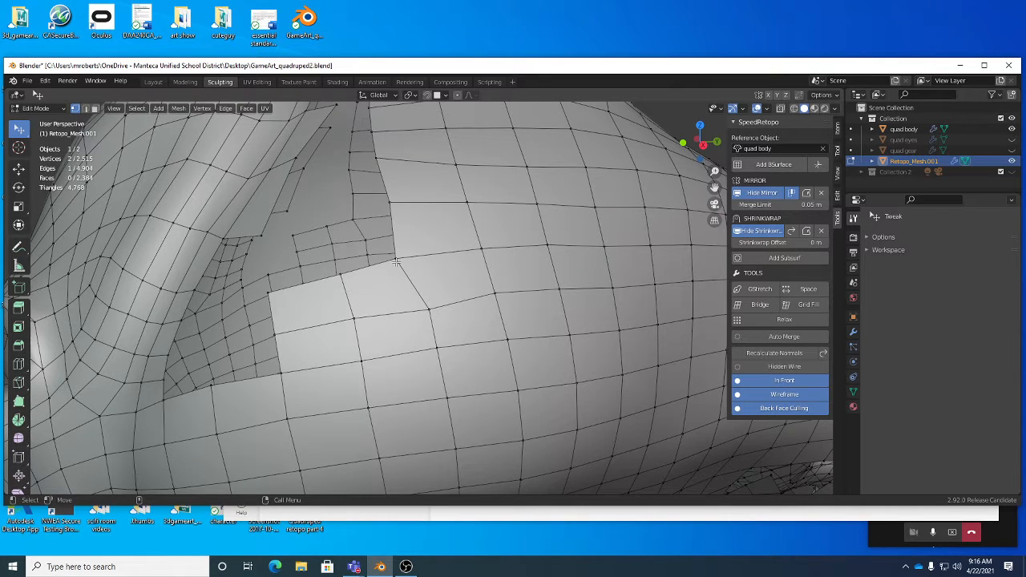
pyautogui.moveTo(396, 262); pyautogui.dragTo(408, 259)
pyautogui.moveTo(430, 309); pyautogui.dragTo(425, 306)
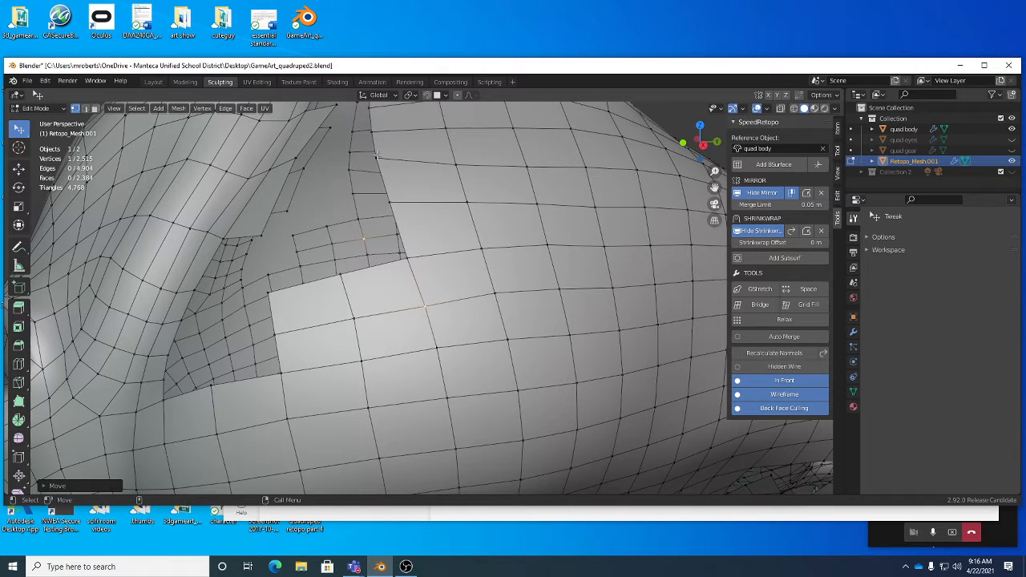
pyautogui.moveTo(376, 158); pyautogui.dragTo(381, 164)
pyautogui.moveTo(390, 202); pyautogui.dragTo(392, 207)
pyautogui.moveTo(392, 207); pyautogui.dragTo(399, 146, button='middle')
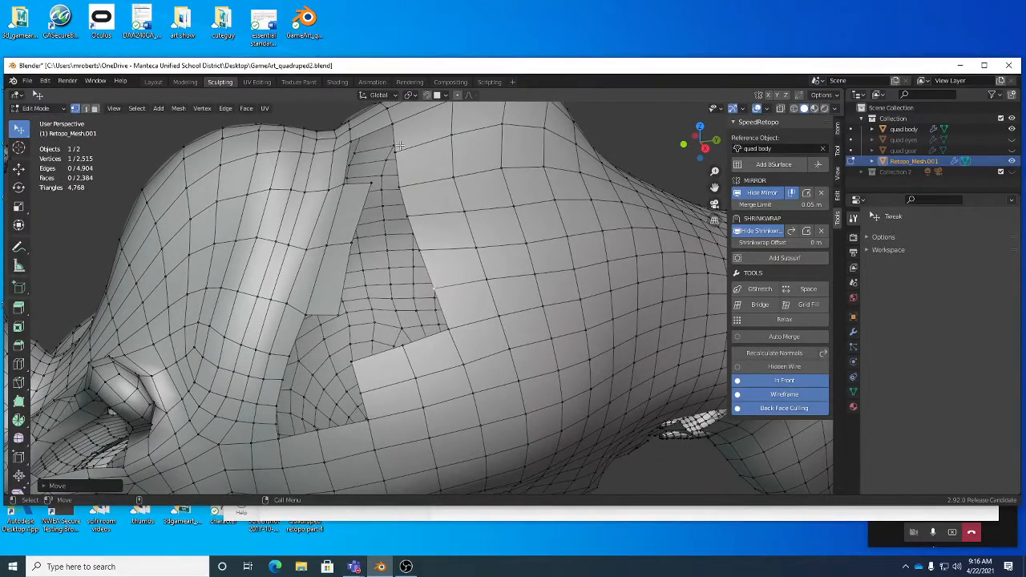
pyautogui.moveTo(417, 302); pyautogui.dragTo(349, 322, button='middle')
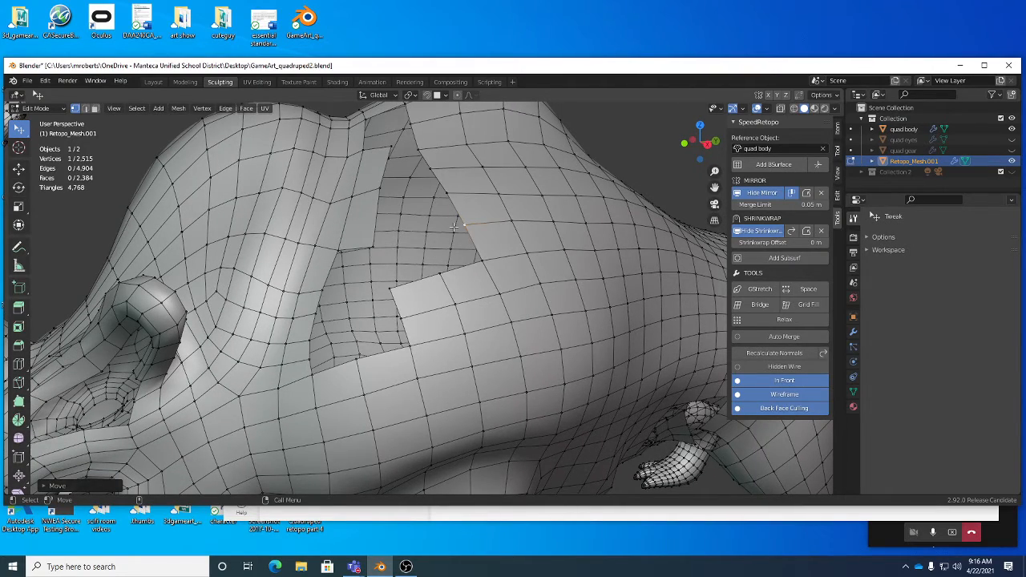
pyautogui.moveTo(464, 231); pyautogui.dragTo(477, 160, button='middle')
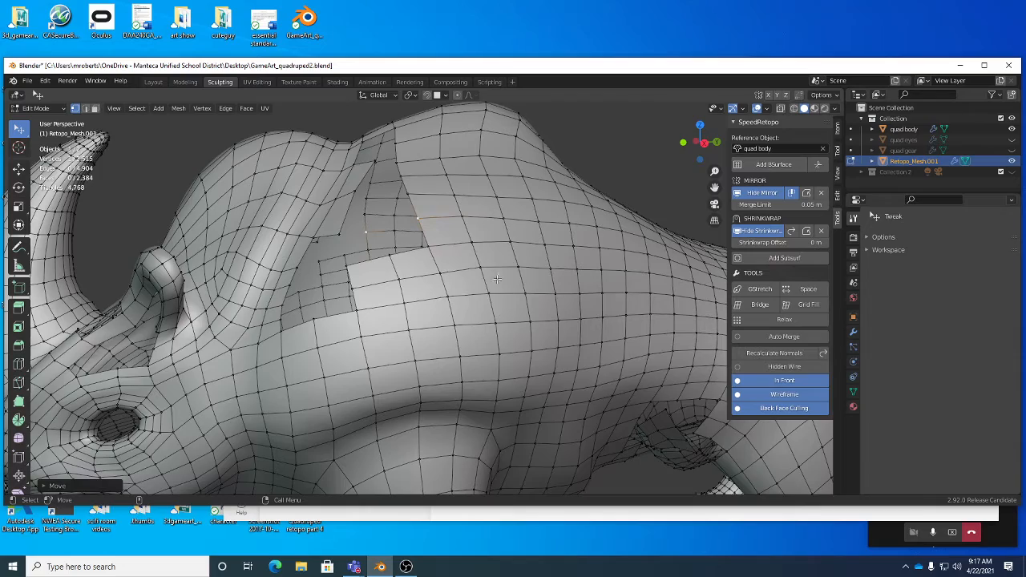
pyautogui.moveTo(497, 278); pyautogui.dragTo(438, 292, button='middle')
pyautogui.press('Tab')
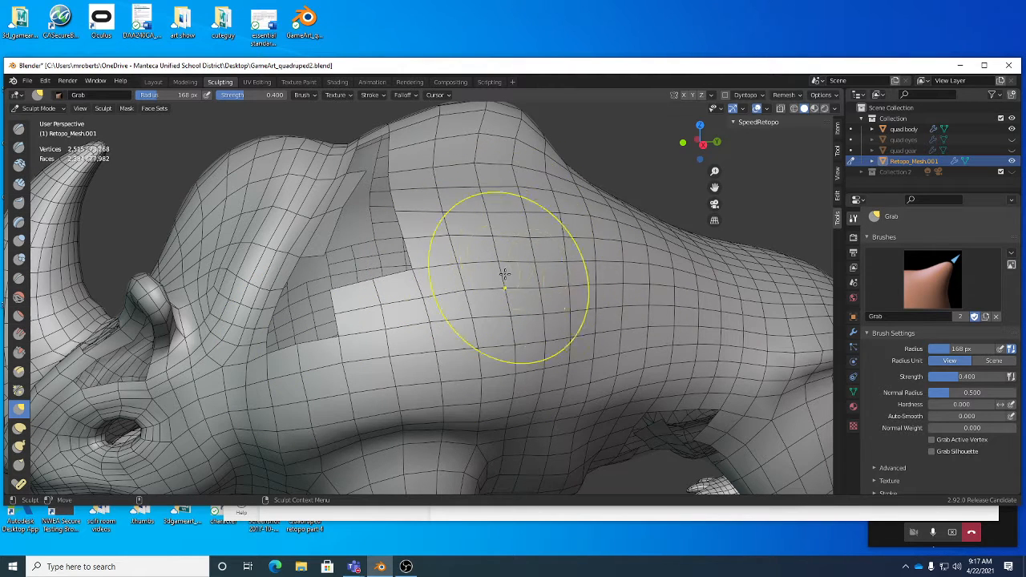
pyautogui.moveTo(504, 272)
pyautogui.mouseDown(button='middle')
pyautogui.moveTo(502, 259)
pyautogui.moveTo(559, 320)
pyautogui.mouseUp(button='middle')
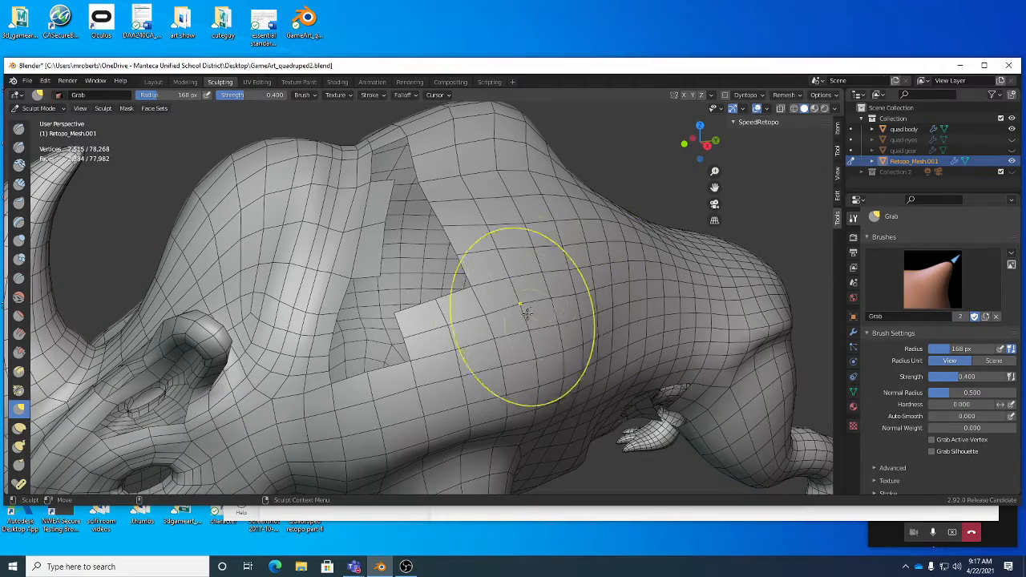
pyautogui.moveTo(566, 289)
pyautogui.mouseDown(button='middle')
pyautogui.moveTo(562, 327)
pyautogui.moveTo(587, 326)
pyautogui.moveTo(477, 277)
pyautogui.moveTo(477, 222)
pyautogui.mouseUp(button='middle')
pyautogui.press('Tab')
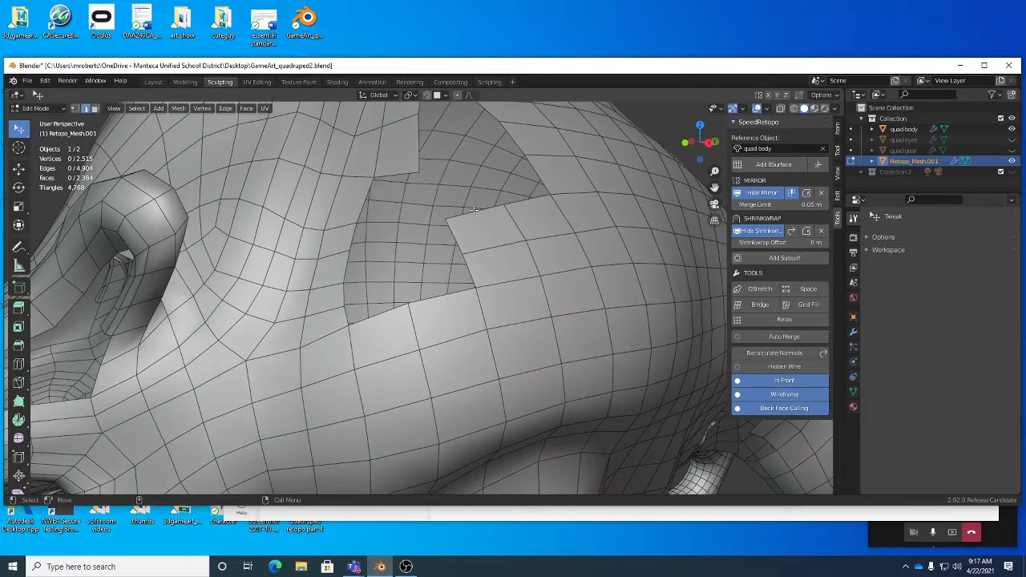
# - Nudge several edges along the lower and rear borders of the shoulder gap to straighten the edge flow
pyautogui.moveTo(475, 212); pyautogui.dragTo(481, 222)
pyautogui.moveTo(559, 195); pyautogui.dragTo(566, 201)
pyautogui.moveTo(566, 201); pyautogui.dragTo(604, 232, button='middle')
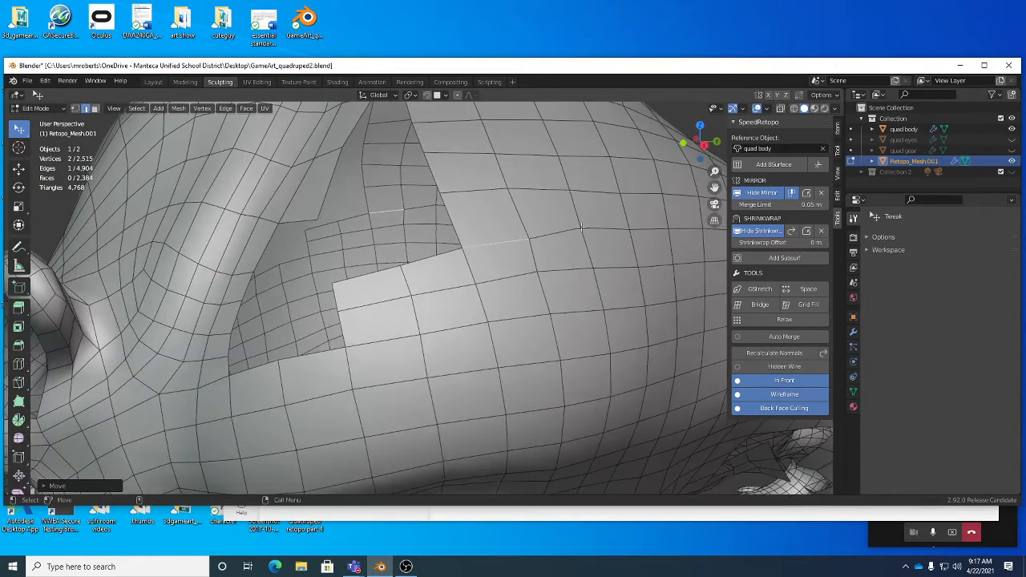
pyautogui.moveTo(581, 228); pyautogui.dragTo(538, 270)
pyautogui.moveTo(539, 270); pyautogui.dragTo(497, 257, button='middle')
# - Bridge the facing border edges across the lower shoulder gap with one face and split it with a single loop cut
pyautogui.press('2')
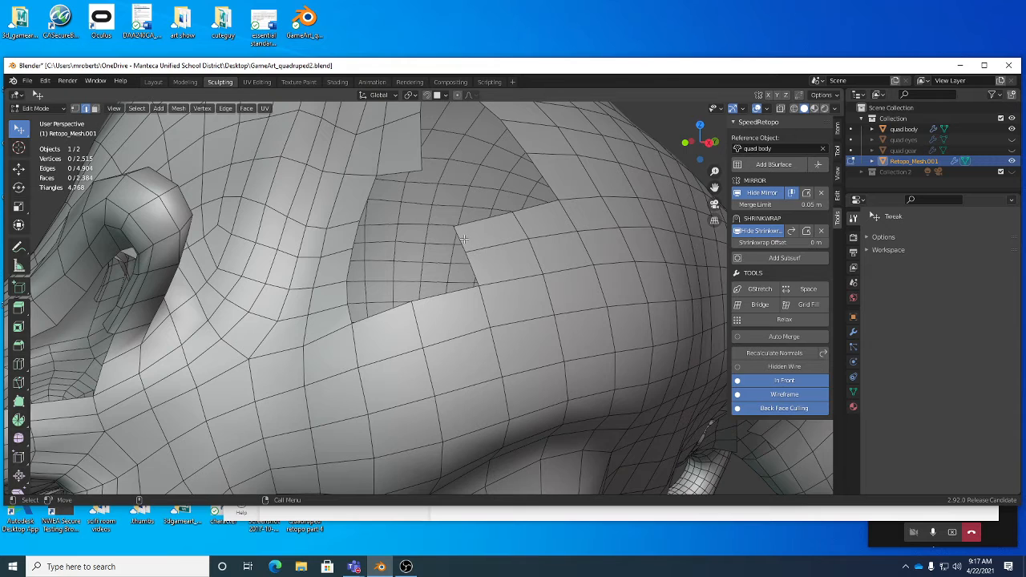
pyautogui.keyDown('shift'); pyautogui.click(347, 294); pyautogui.keyUp('shift')
pyautogui.hotkey('shift', 'r')
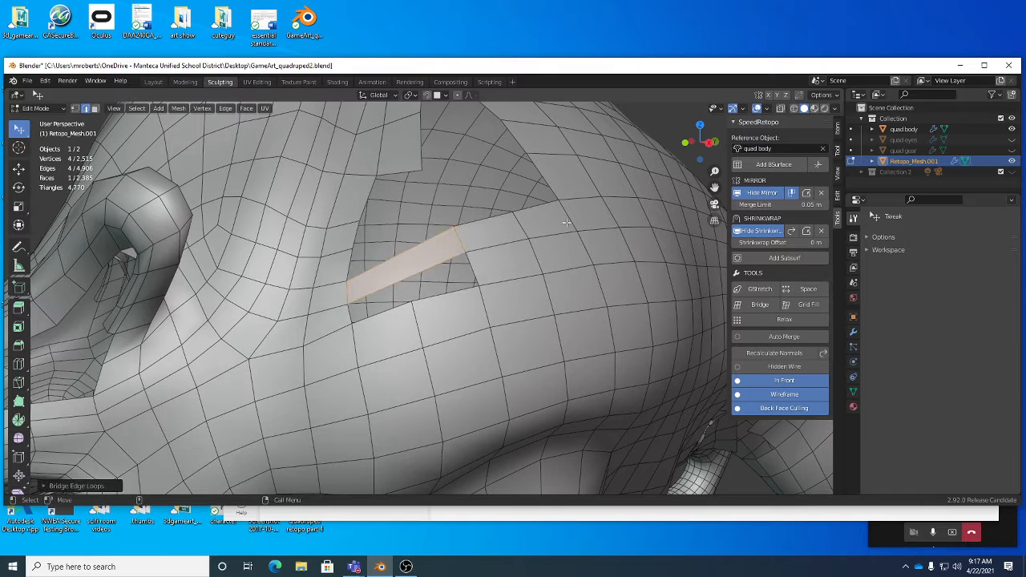
pyautogui.rightClick(591, 234)
pyautogui.hotkey('ctrl', 'r')
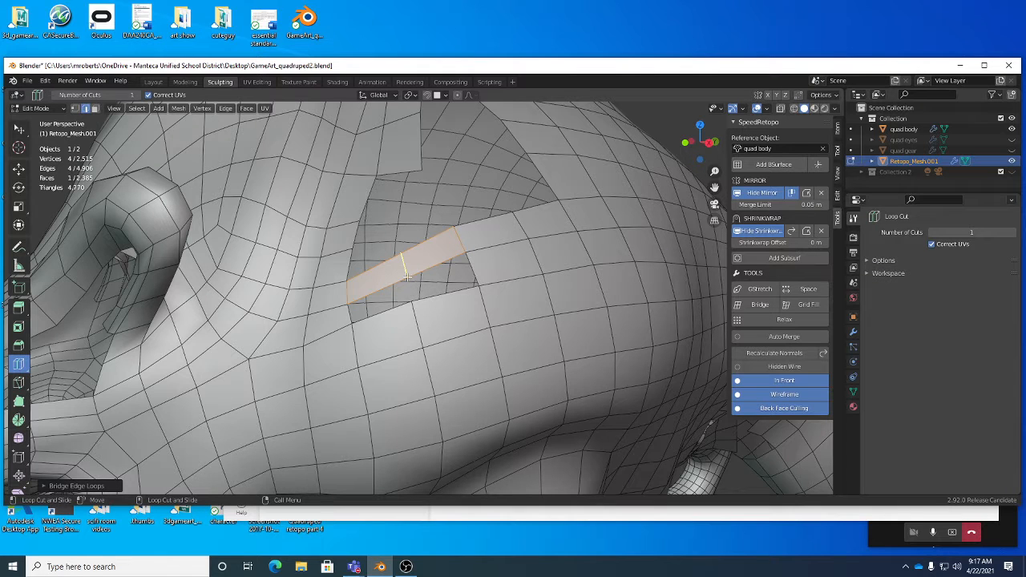
pyautogui.click(406, 277)
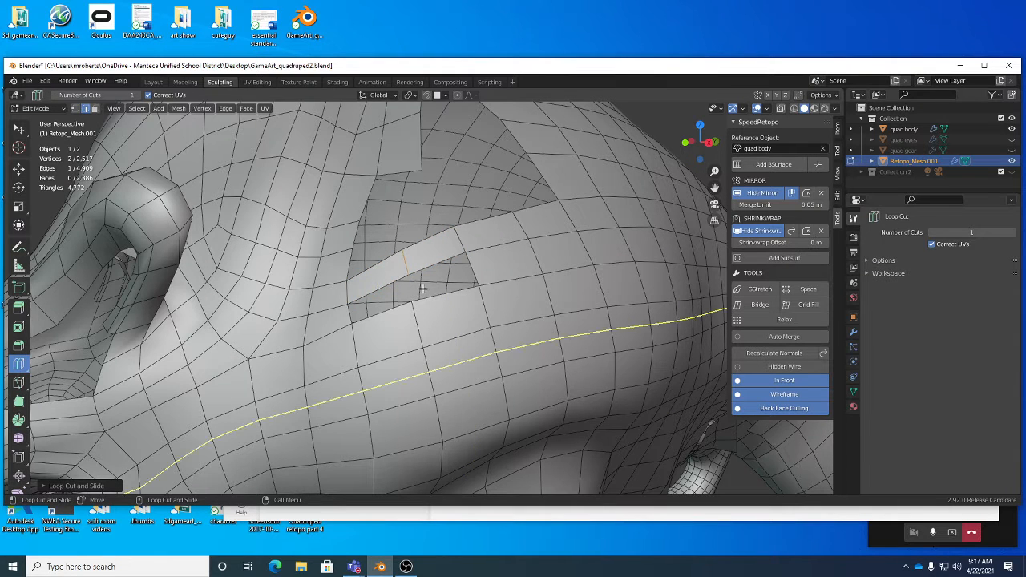
pyautogui.press('w')
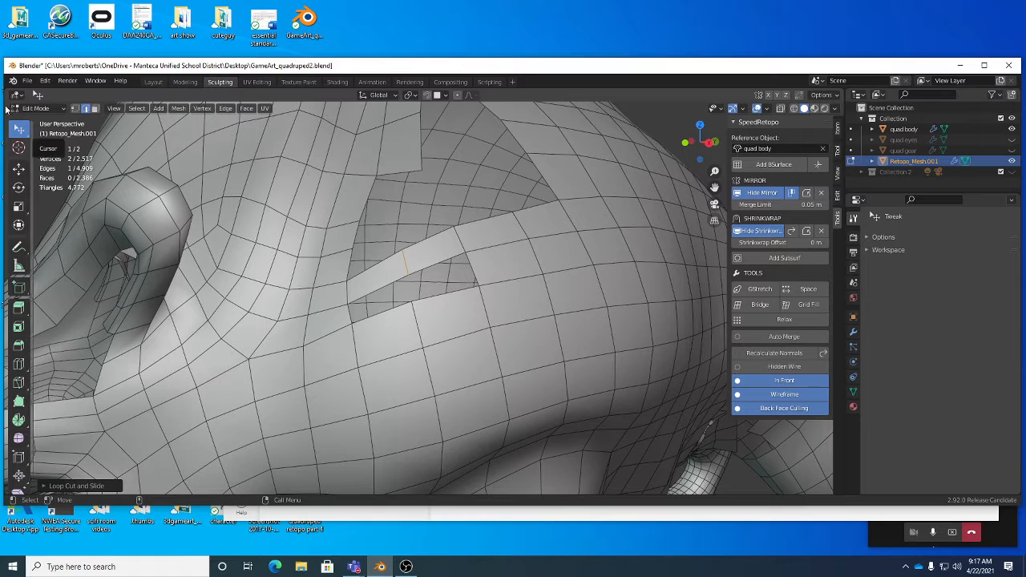
# - Bridge the narrow hole beneath the new face strip and slightly shift the edge there
pyautogui.keyDown('alt'); pyautogui.click(394, 279); pyautogui.keyUp('alt')
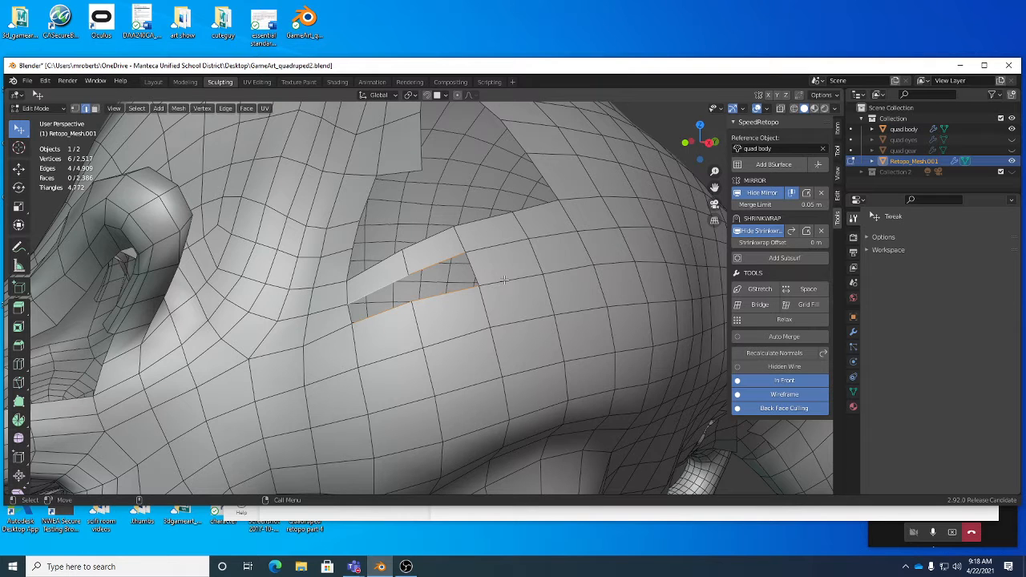
pyautogui.rightClick(586, 252)
pyautogui.click(566, 232)
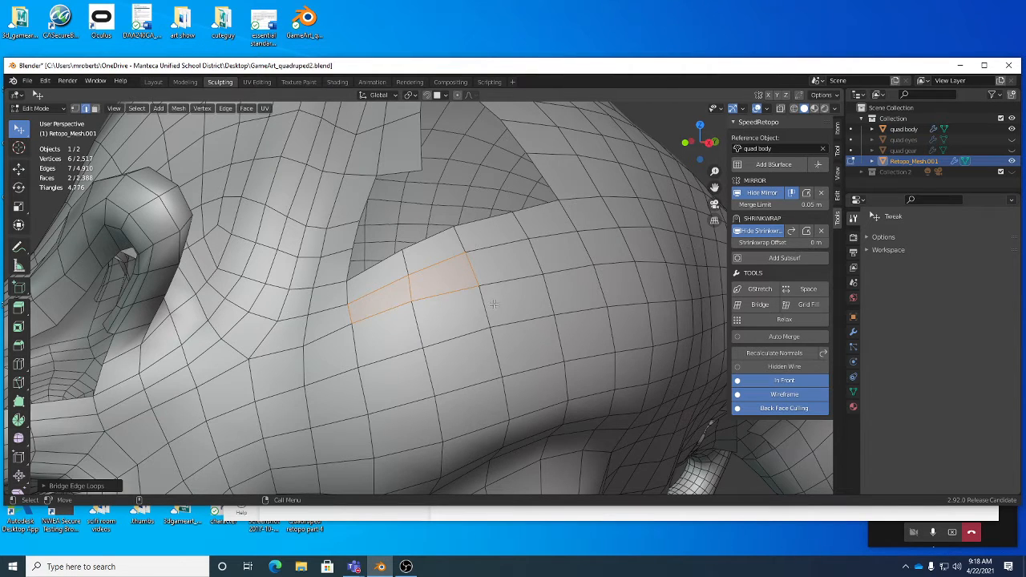
pyautogui.moveTo(399, 306); pyautogui.dragTo(400, 314)
# - Enable Auto Merge and extrude the two adjacent front border edges behind the ear rearward into the shoulder gap
pyautogui.moveTo(416, 272); pyautogui.dragTo(472, 274, button='middle')
pyautogui.scroll(4, 481, 270)
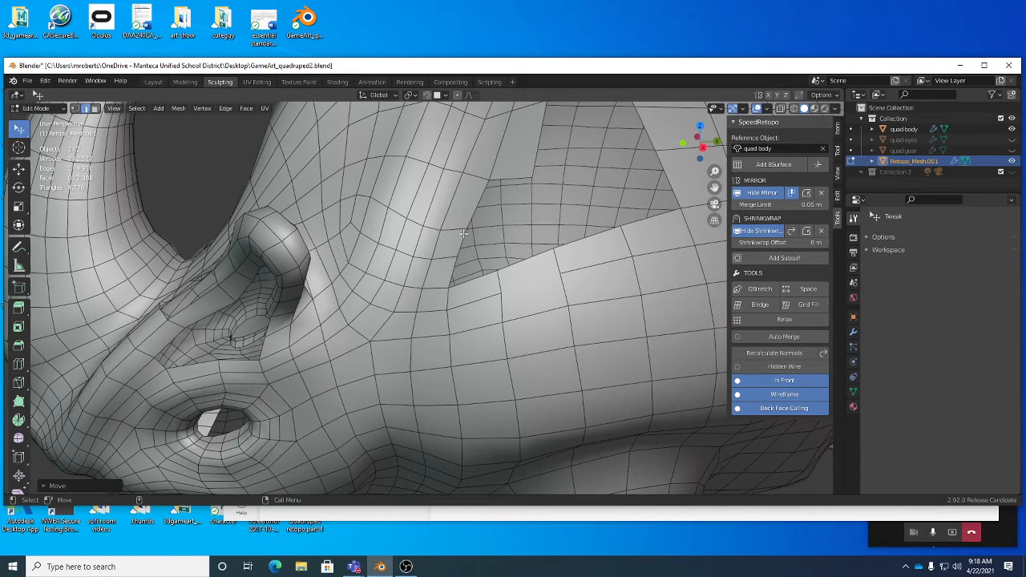
pyautogui.click(464, 234)
pyautogui.keyDown('shift'); pyautogui.click(475, 215); pyautogui.keyUp('shift')
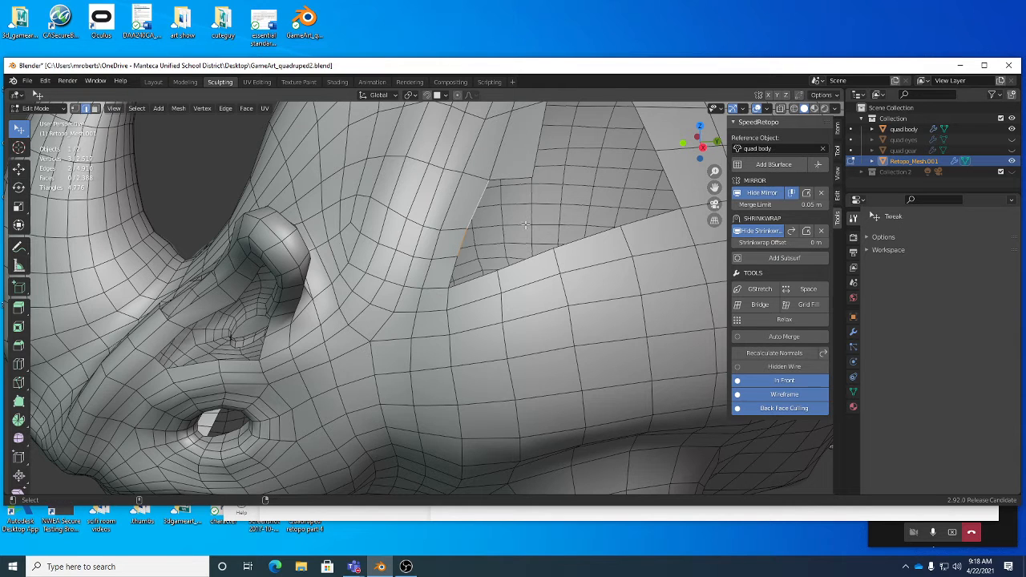
pyautogui.hotkey('ctrl', 'e')
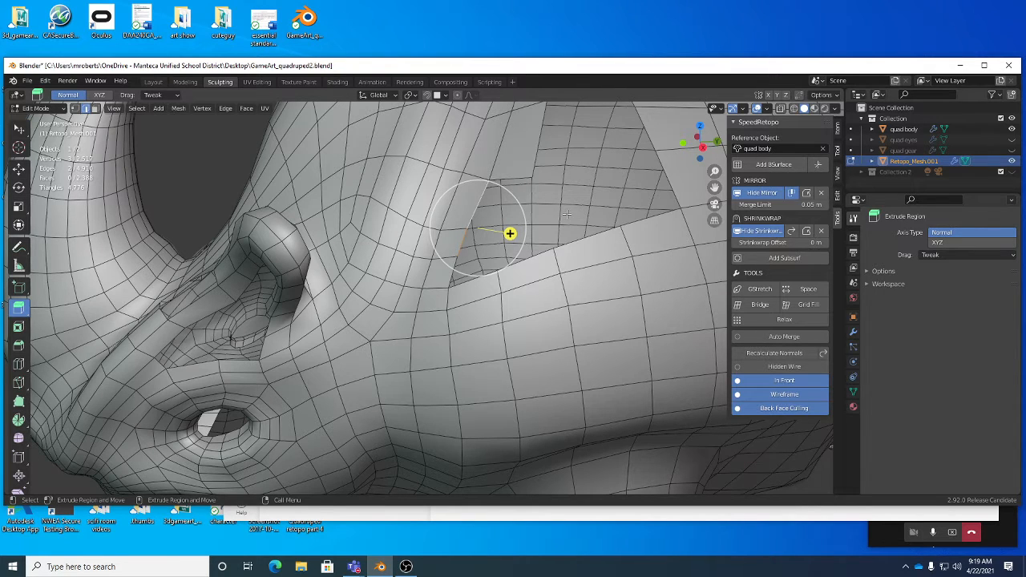
pyautogui.click(802, 337)
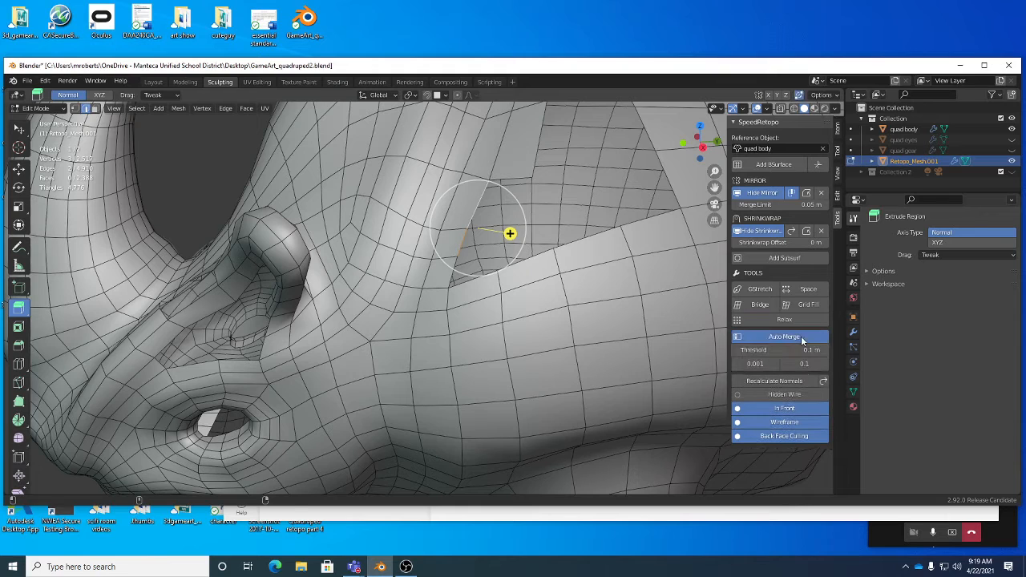
pyautogui.moveTo(564, 214); pyautogui.dragTo(598, 215)
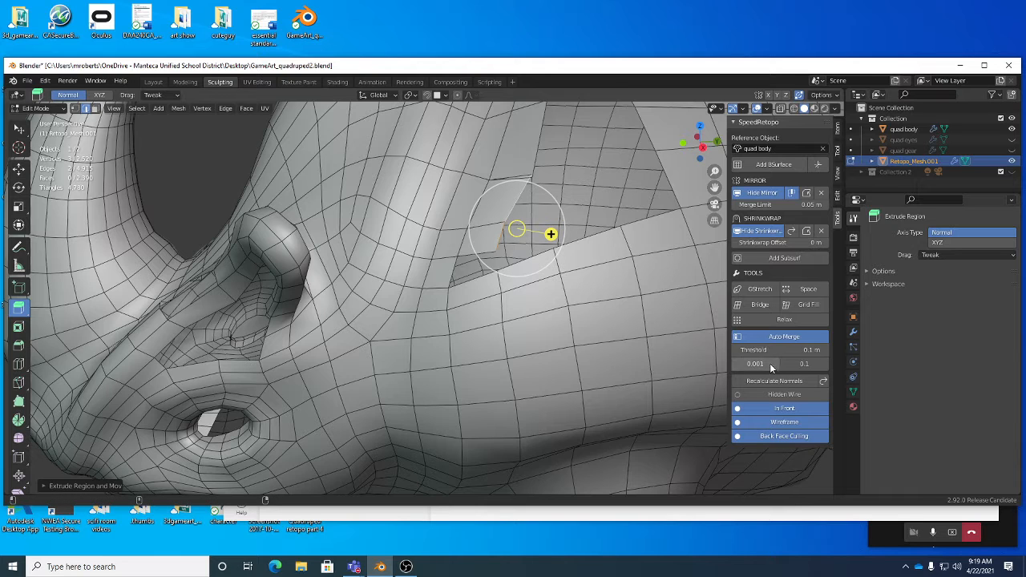
pyautogui.press('w')
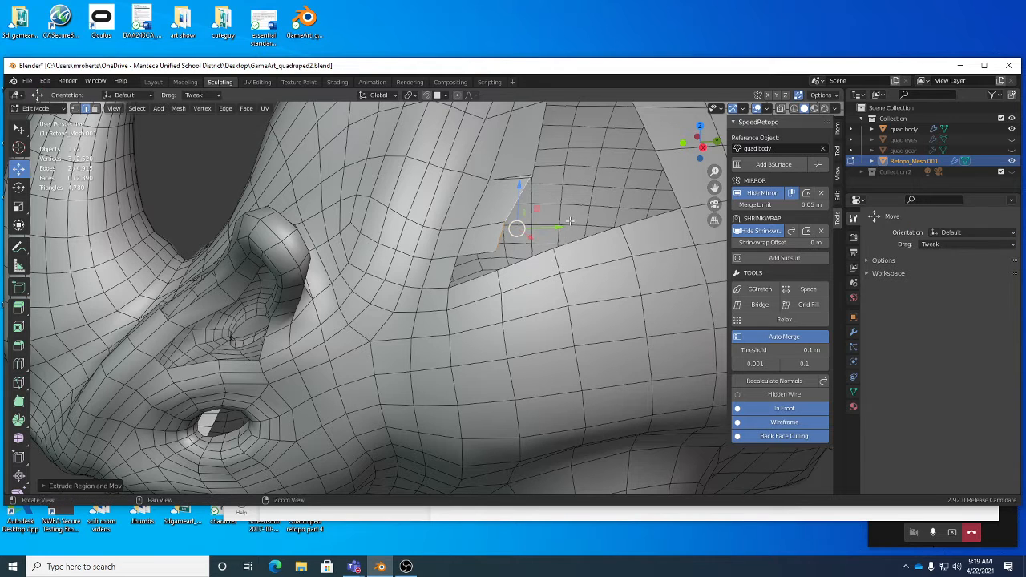
# - In vertex selection, move the upper corner vertex of the extruded faces against its neighbouring border vertex and turn Auto Merge off
pyautogui.keyDown('alt'); pyautogui.moveTo(607, 255); pyautogui.dragTo(615, 296, button='middle'); pyautogui.keyUp('alt')
pyautogui.keyDown('alt'); pyautogui.moveTo(615, 295); pyautogui.dragTo(596, 272, button='right'); pyautogui.keyUp('alt')
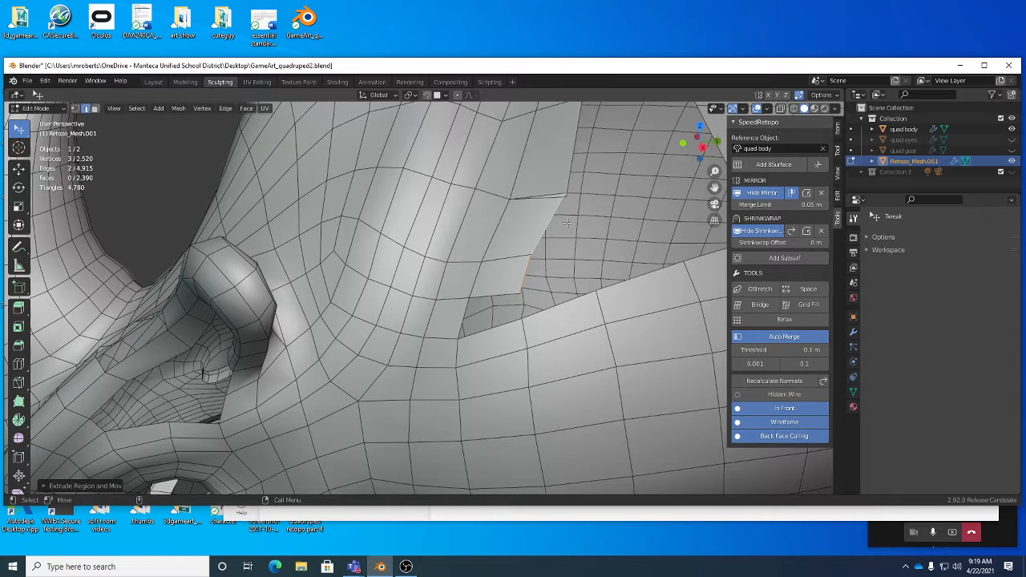
pyautogui.press('1')
pyautogui.moveTo(563, 196); pyautogui.dragTo(565, 194)
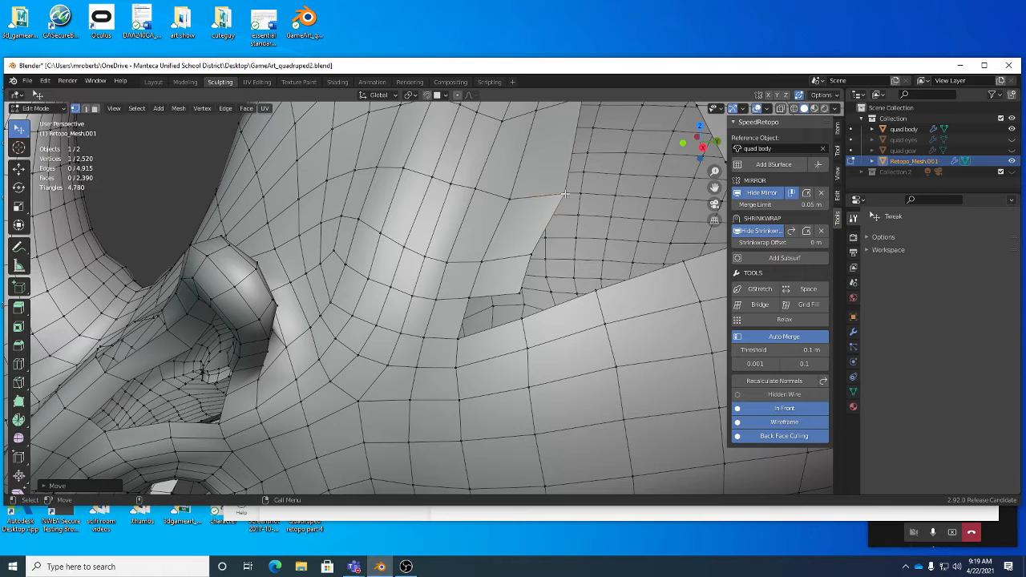
pyautogui.click(792, 337)
# - Merge the extruded faces' upper corner vertex with its neighbouring border vertex at their centre
pyautogui.moveTo(609, 240); pyautogui.dragTo(553, 210, button='middle')
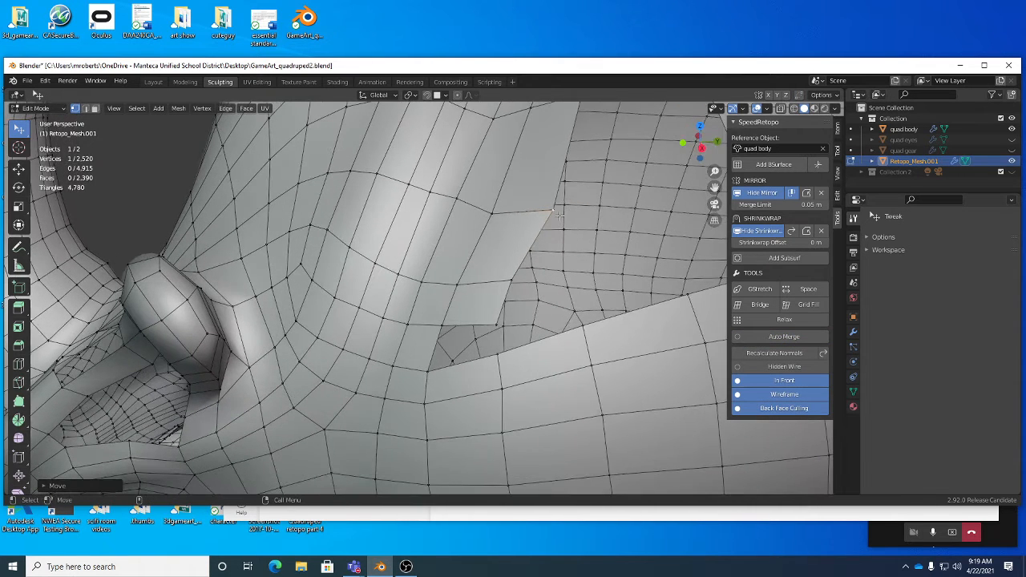
pyautogui.keyDown('shift'); pyautogui.click(553, 210); pyautogui.keyUp('shift')
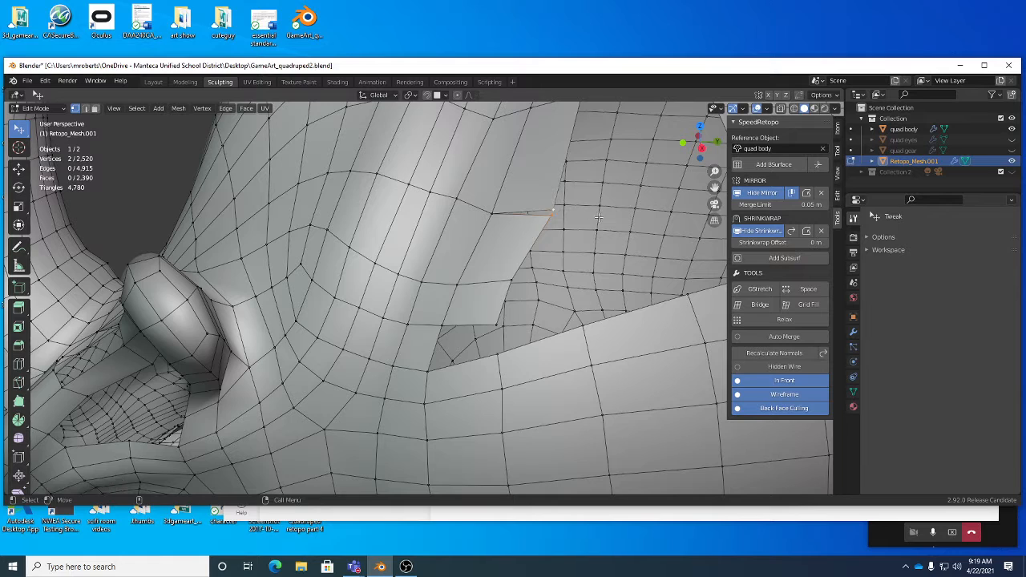
pyautogui.rightClick(603, 216)
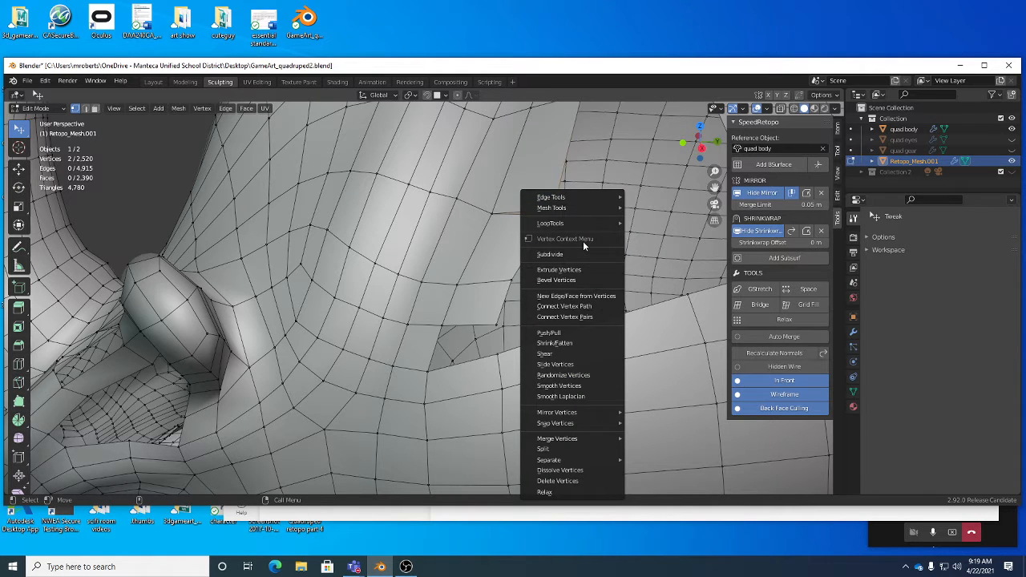
pyautogui.moveTo(566, 439)
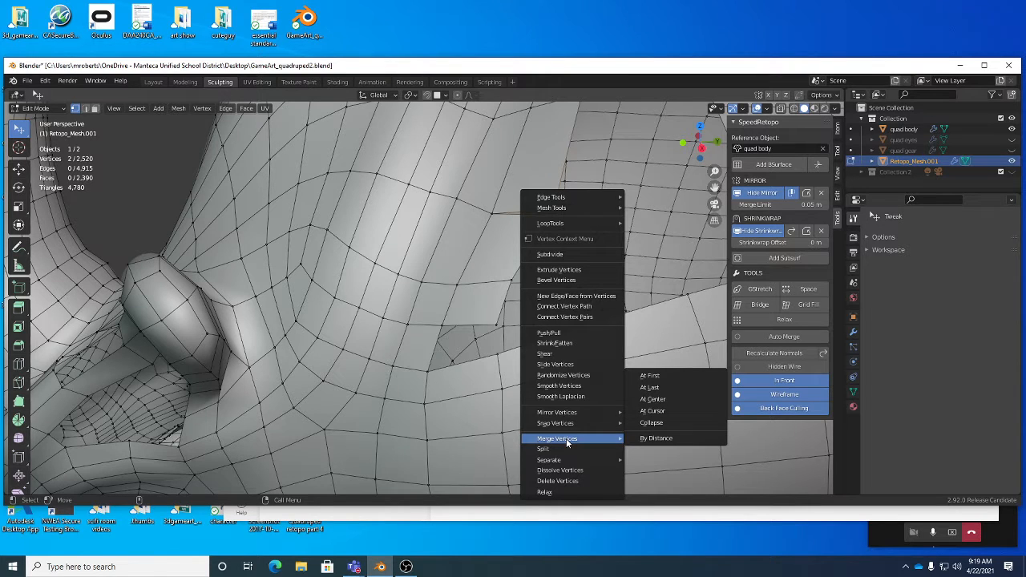
pyautogui.click(658, 410)
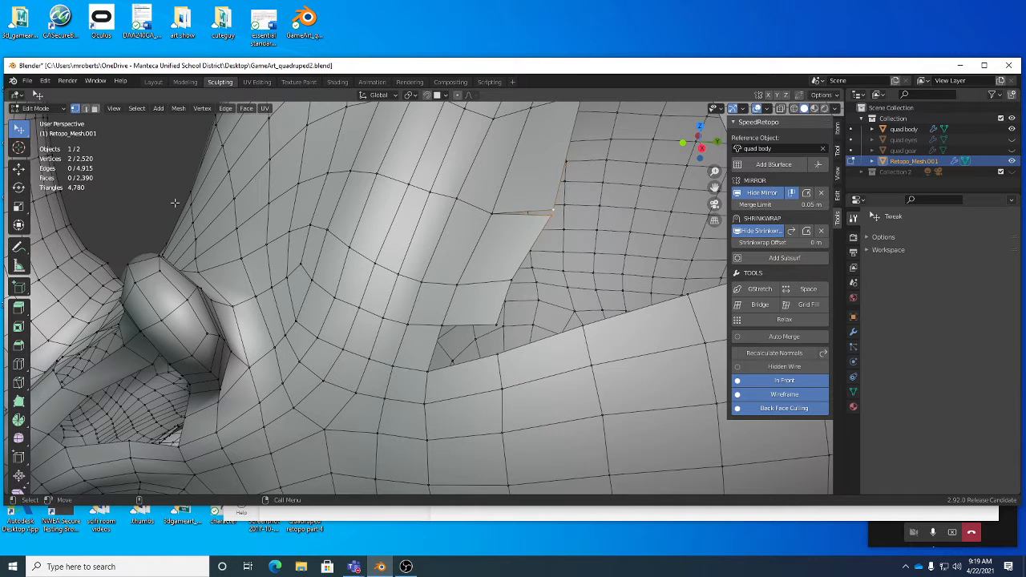
pyautogui.rightClick(641, 277)
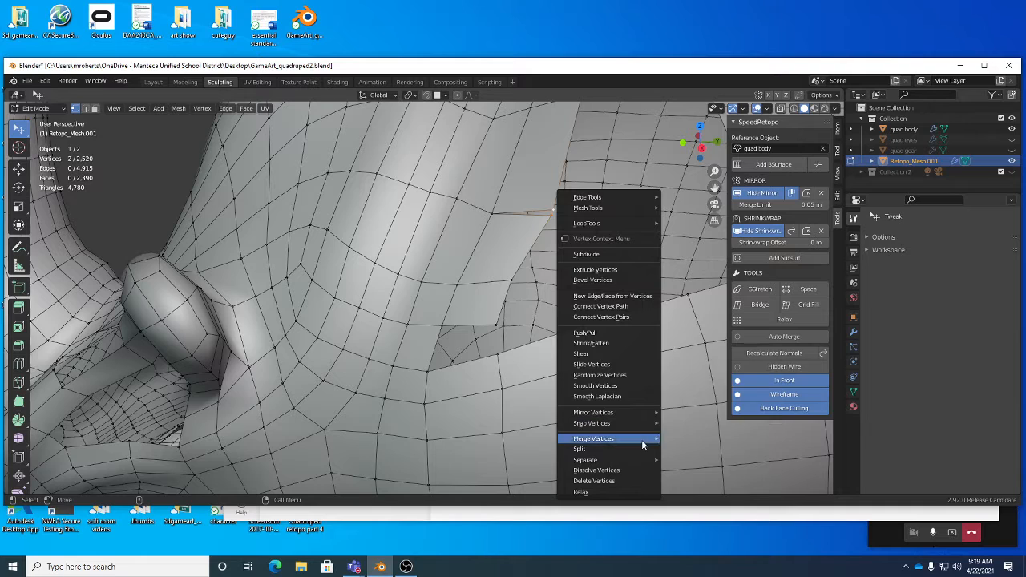
pyautogui.moveTo(641, 441)
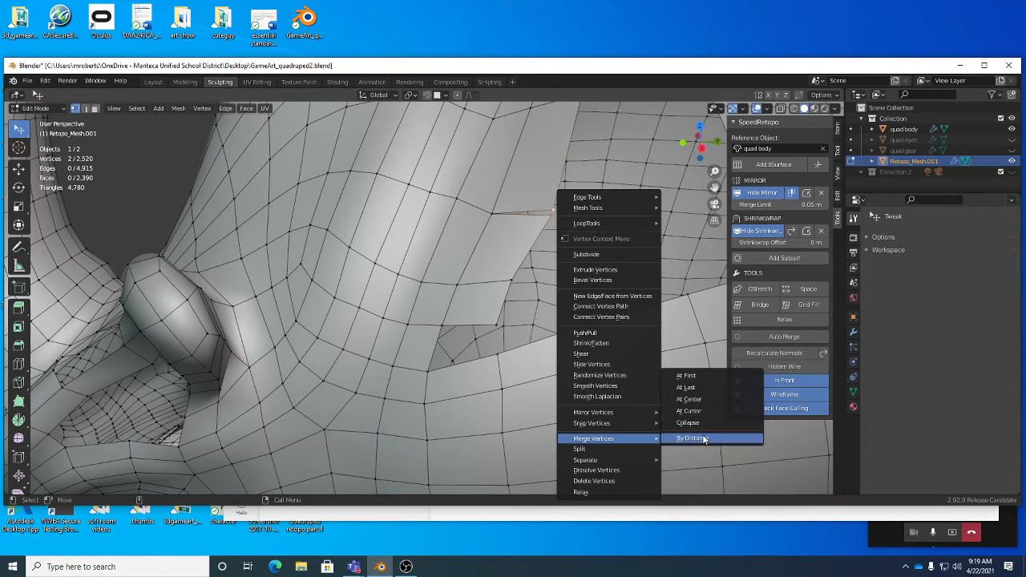
pyautogui.click(691, 399)
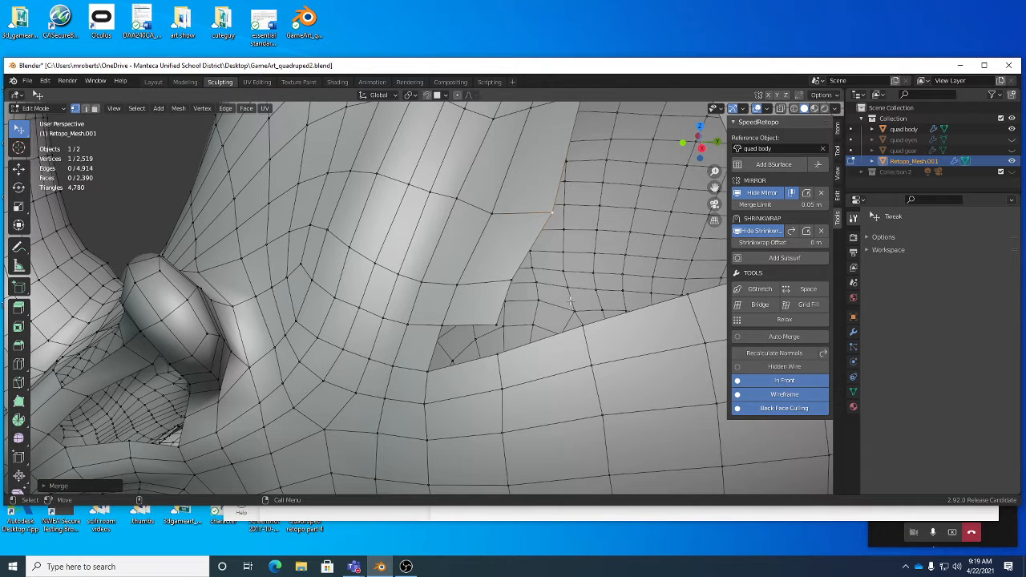
# - Reposition the inner vertices and the outer middle vertex of the newly extruded strip to even out its rows
pyautogui.moveTo(551, 214); pyautogui.dragTo(495, 205)
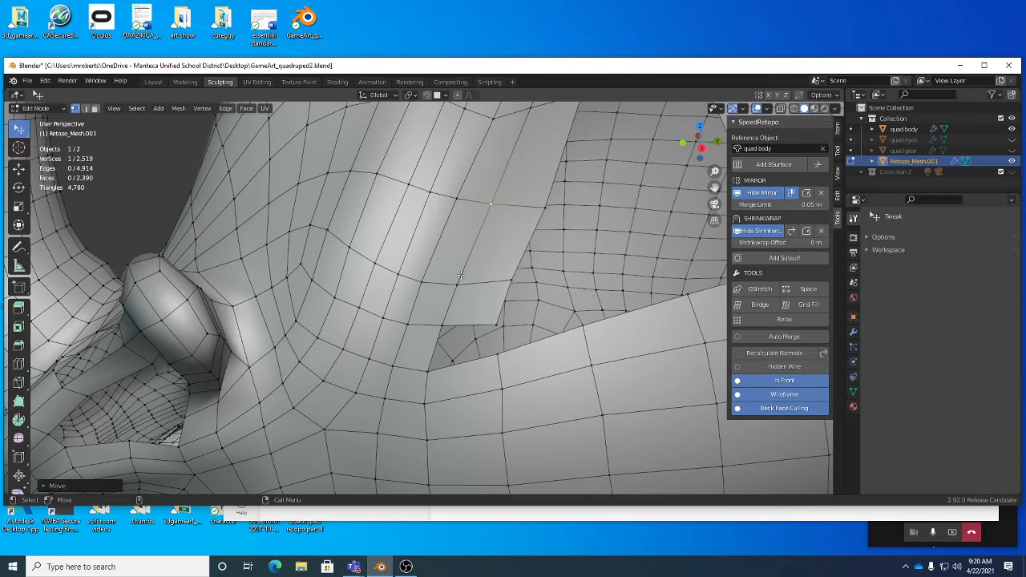
pyautogui.press('2')
pyautogui.moveTo(445, 286); pyautogui.dragTo(400, 265)
pyautogui.press('1')
pyautogui.moveTo(509, 279); pyautogui.dragTo(516, 273)
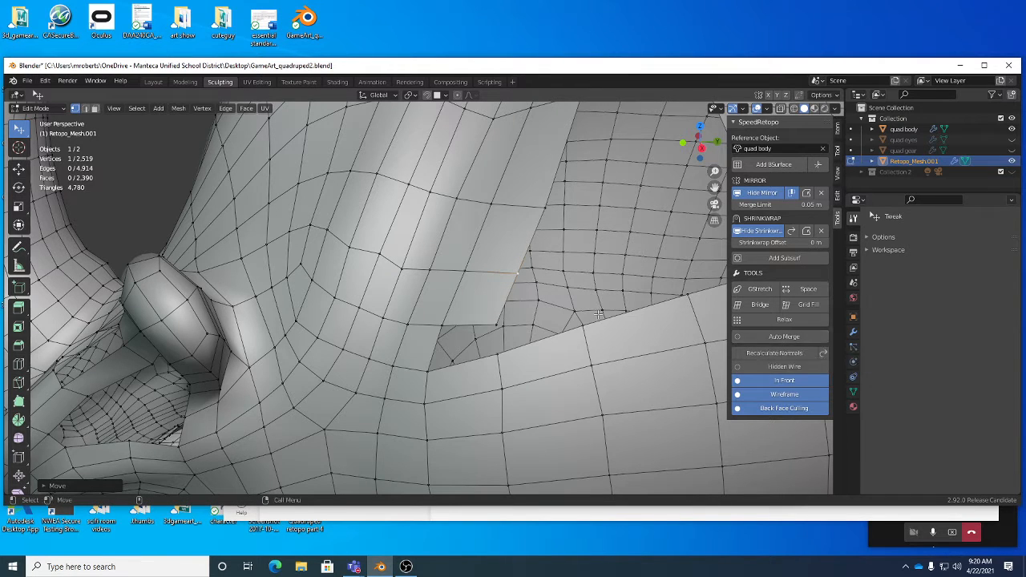
# - Nudge the strip's lower corner and the border vertices above it to smooth the front edge of the gap
pyautogui.scroll(2, 528, 307)
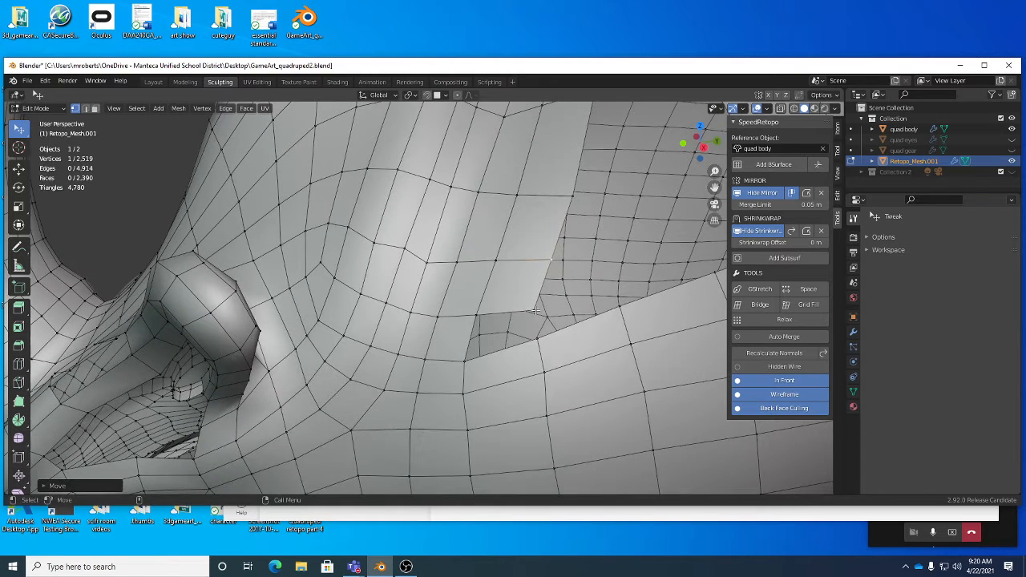
pyautogui.moveTo(530, 307); pyautogui.dragTo(535, 303)
pyautogui.moveTo(547, 258); pyautogui.dragTo(553, 246)
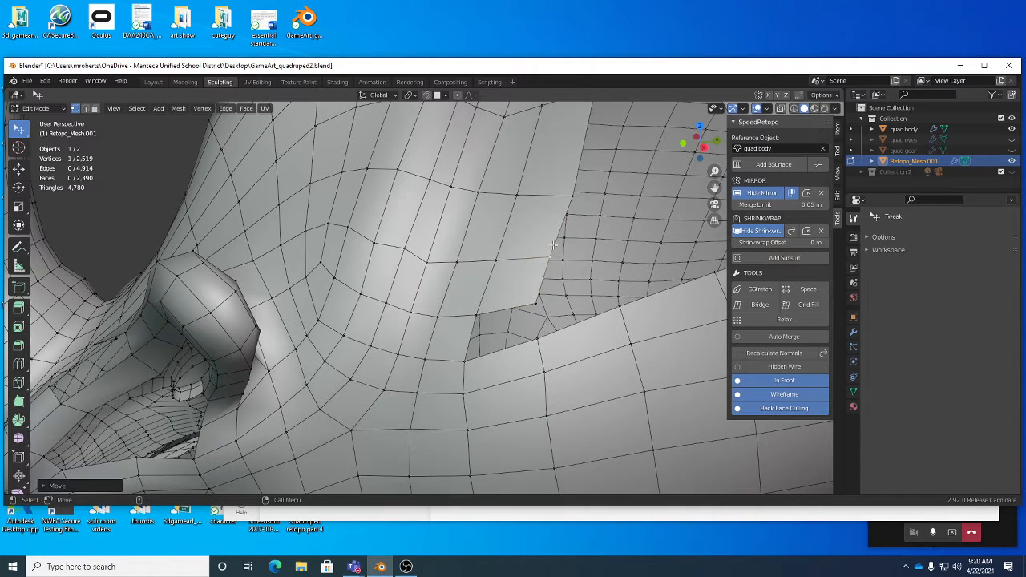
pyautogui.moveTo(574, 195); pyautogui.dragTo(570, 194)
# - Bridge the strip's lowest edge to the facing border edge across the small hole beneath it
pyautogui.moveTo(586, 287); pyautogui.dragTo(432, 284, button='middle')
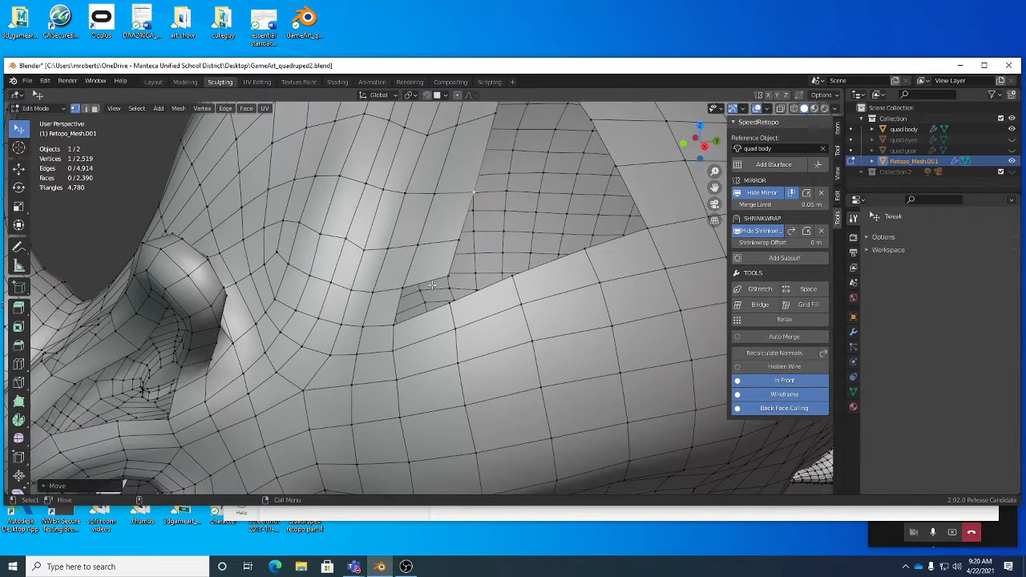
pyautogui.press('2')
pyautogui.click(425, 282)
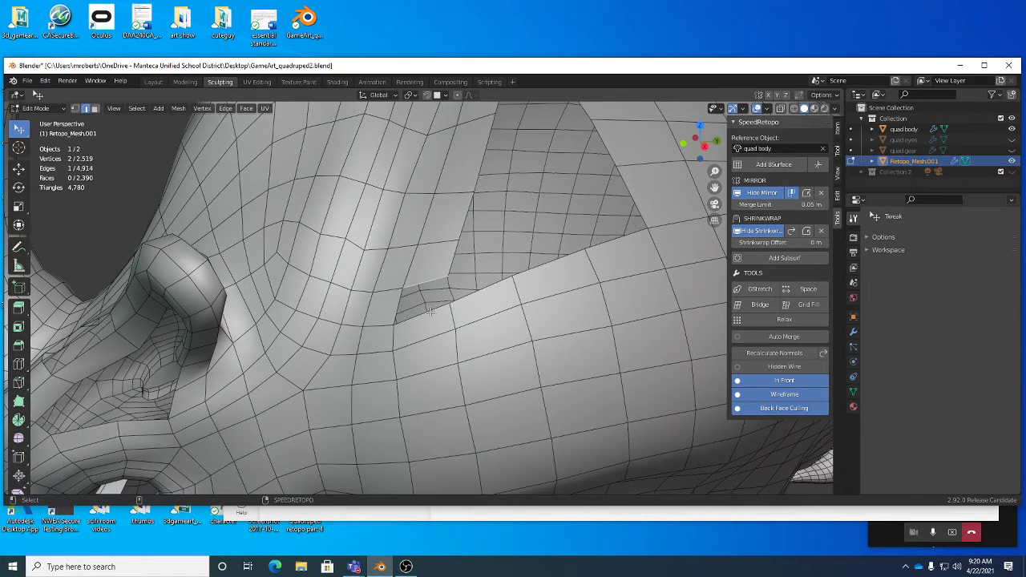
pyautogui.keyDown('shift'); pyautogui.click(431, 312); pyautogui.keyUp('shift')
pyautogui.rightClick(537, 300)
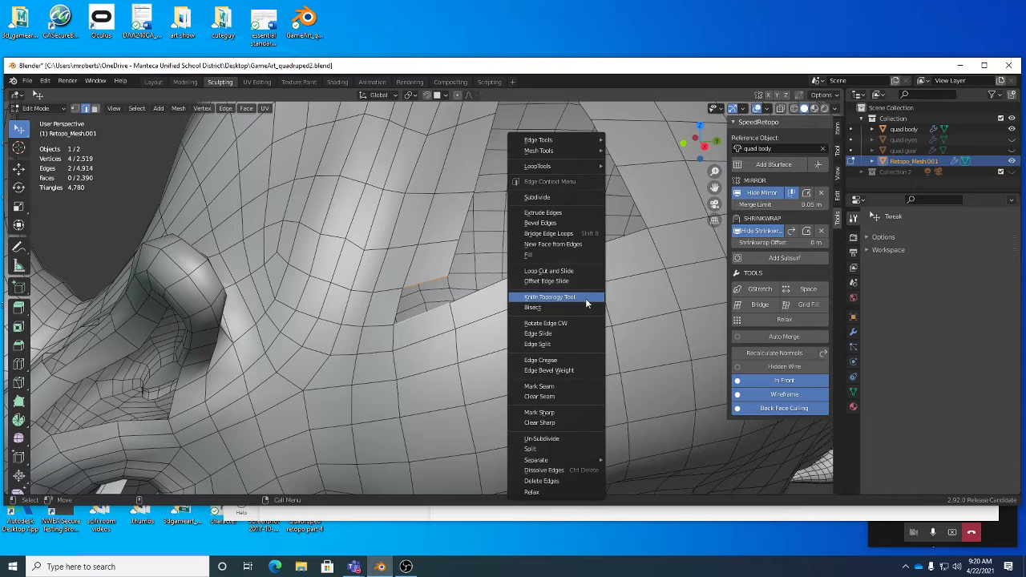
pyautogui.click(562, 236)
# - Add a single loop cut through the faces bordering the upper end of the shoulder gap
pyautogui.keyDown('alt'); pyautogui.moveTo(539, 278); pyautogui.dragTo(465, 275, button='right'); pyautogui.keyUp('alt')
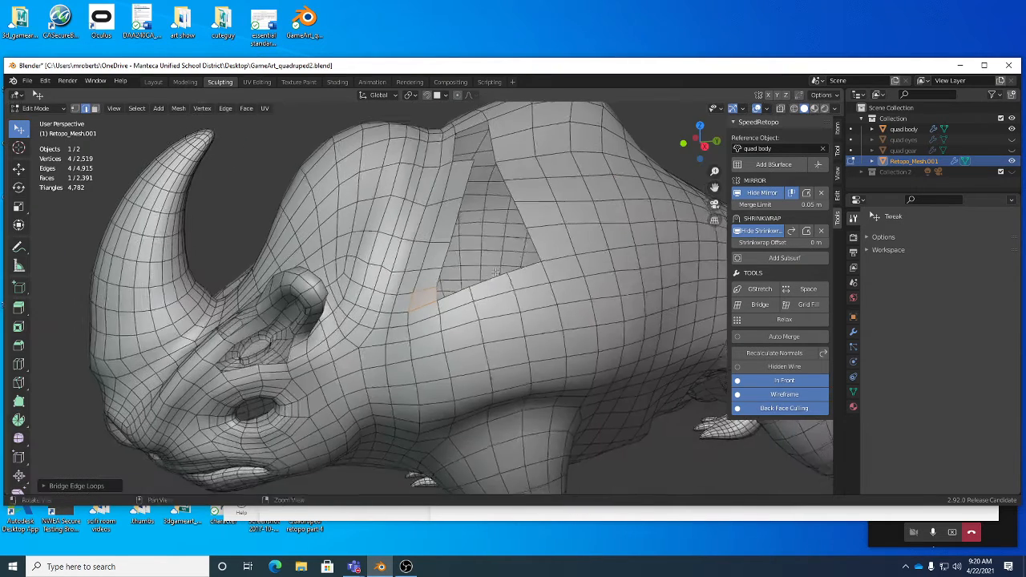
pyautogui.keyDown('alt'); pyautogui.moveTo(465, 274); pyautogui.dragTo(453, 293); pyautogui.keyUp('alt')
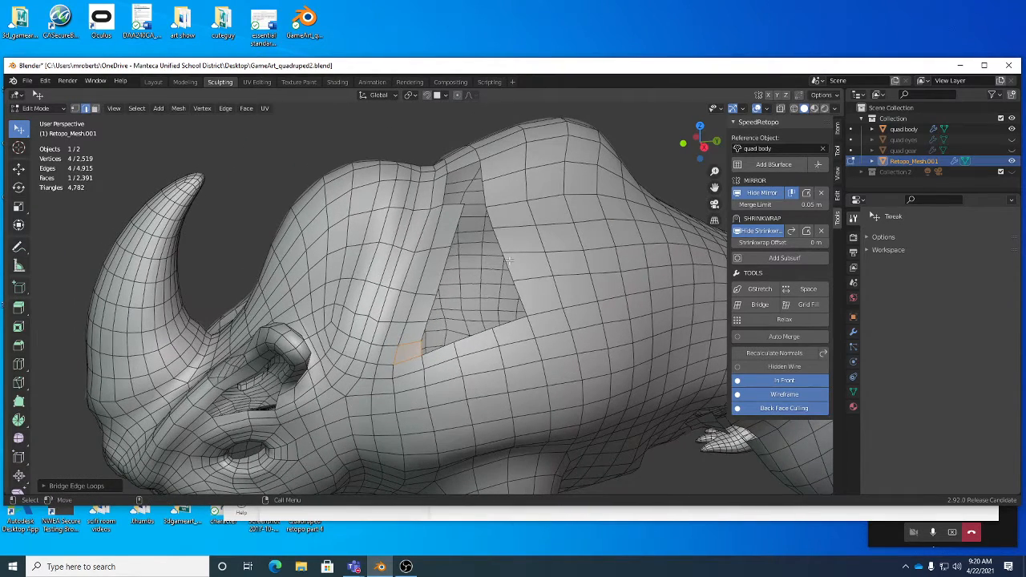
pyautogui.keyDown('alt'); pyautogui.moveTo(455, 221); pyautogui.dragTo(482, 237); pyautogui.keyUp('alt')
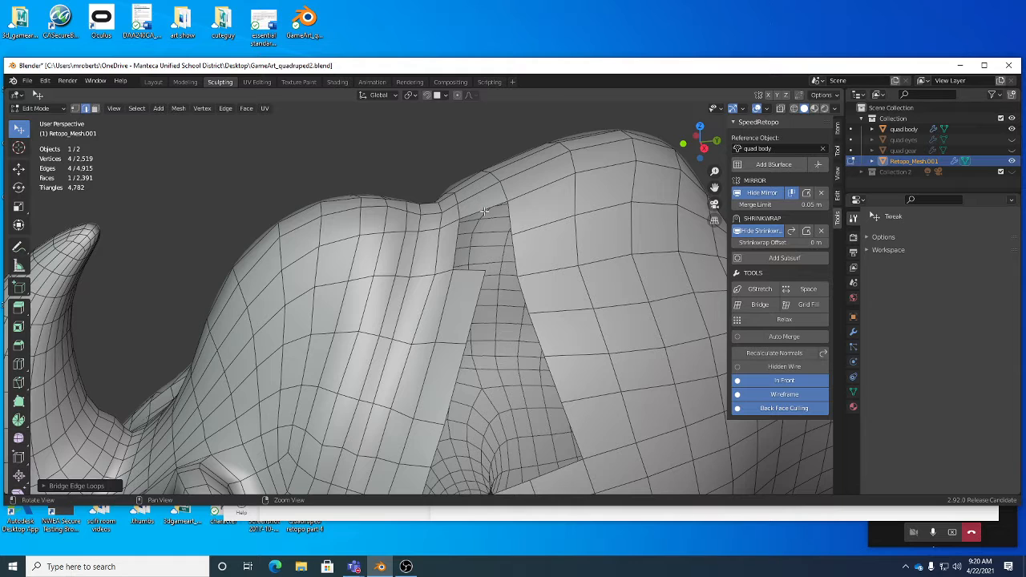
pyautogui.hotkey('alt', 'c')
pyautogui.click(484, 208)
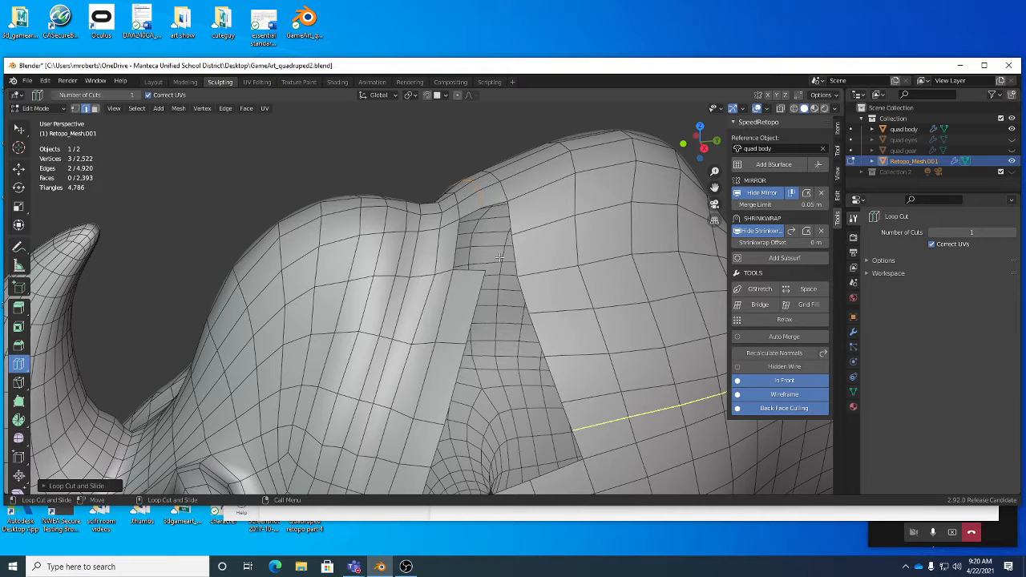
# - Bridge the front strip's top edge to the split edge above it and slightly raise the outer corner vertex between the faces
pyautogui.press('q')
pyautogui.keyDown('alt'); pyautogui.click(474, 270); pyautogui.keyUp('alt')
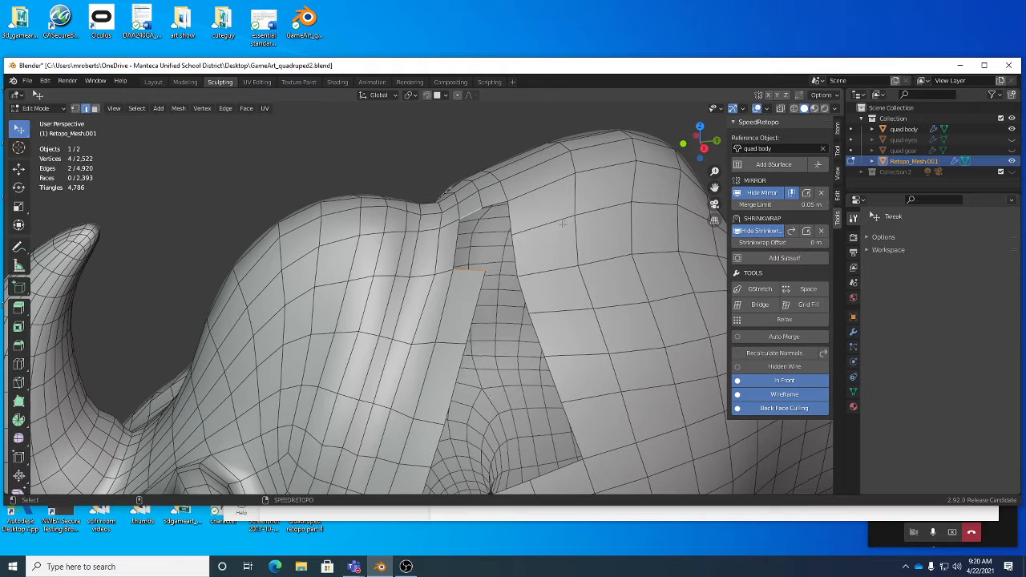
pyautogui.hotkey('shift', 'b')
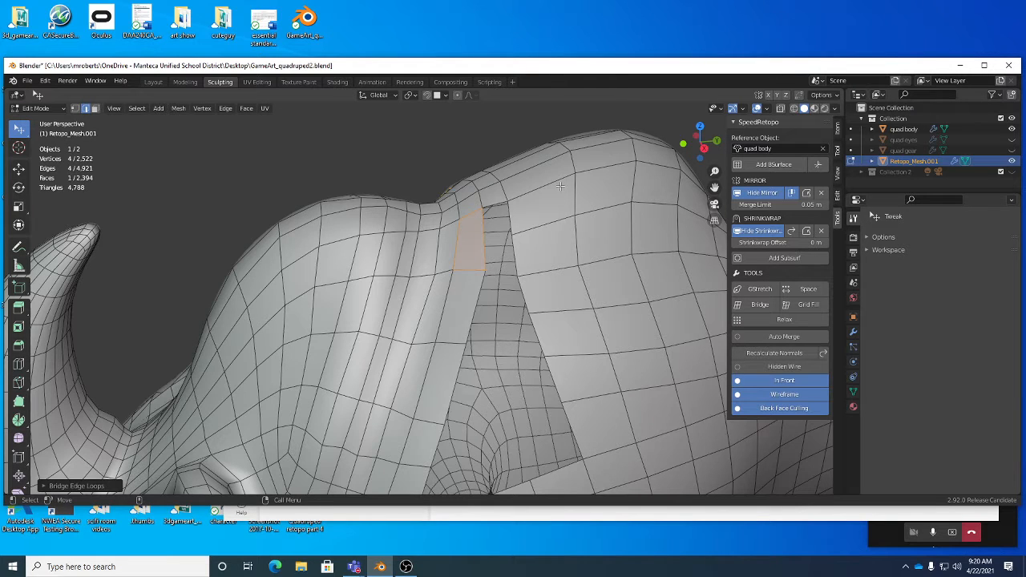
pyautogui.rightClick(607, 202)
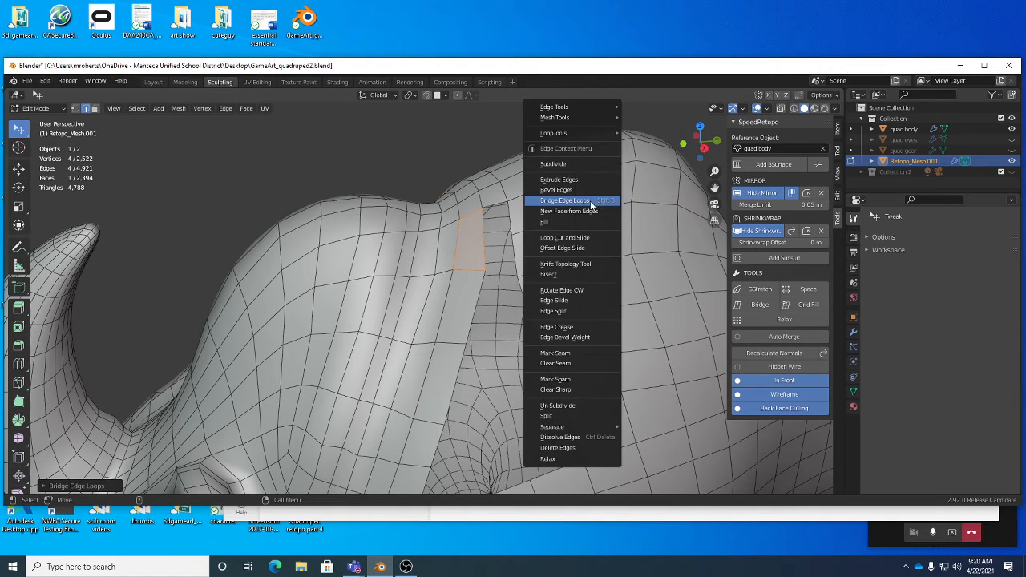
pyautogui.click(438, 151)
pyautogui.press('1')
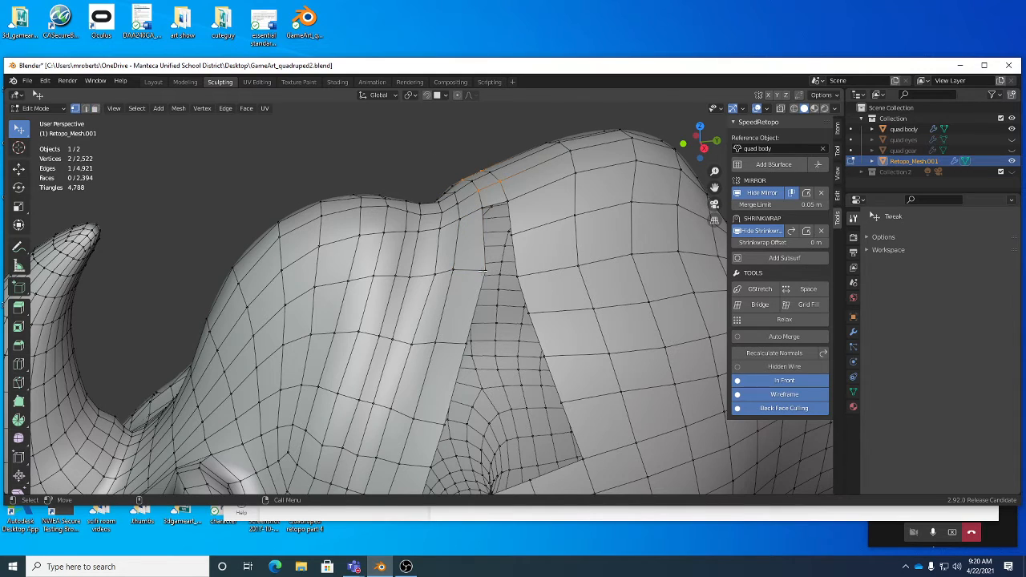
pyautogui.moveTo(484, 272); pyautogui.dragTo(482, 267)
# - Bridge the two adjacent border edges at the gap's lower front corner with one face
pyautogui.scroll(-2, 481, 267)
pyautogui.moveTo(481, 267); pyautogui.dragTo(473, 238, button='middle')
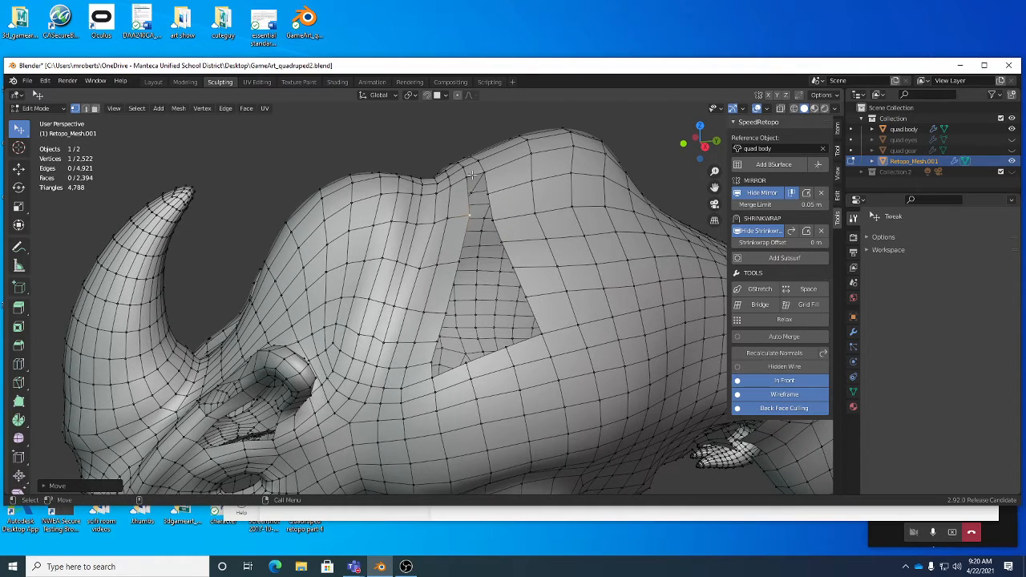
pyautogui.scroll(2, 449, 345)
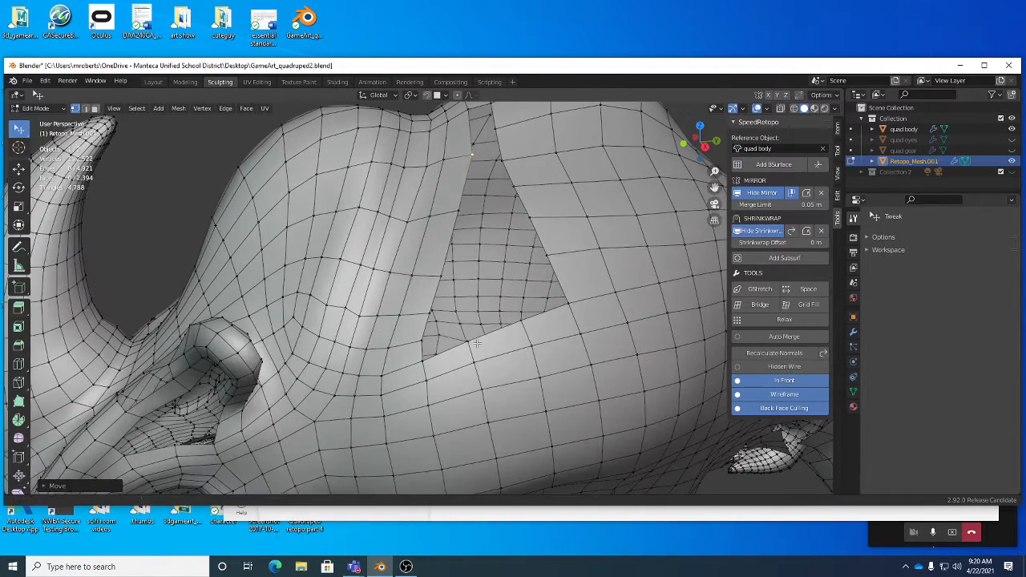
pyautogui.press('Tab')
pyautogui.press('Tab')
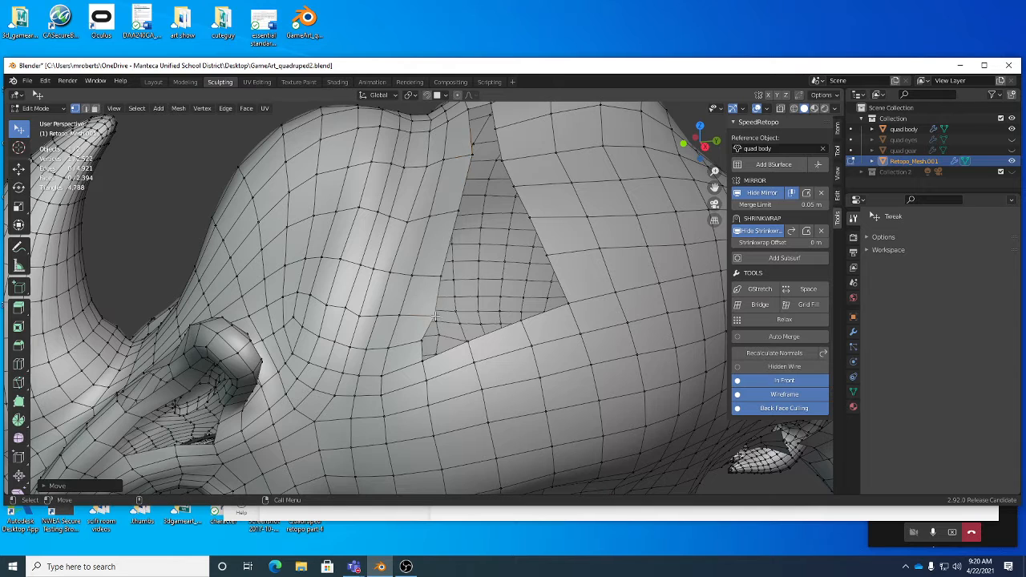
pyautogui.press('2')
pyautogui.click(429, 330)
pyautogui.click(449, 355)
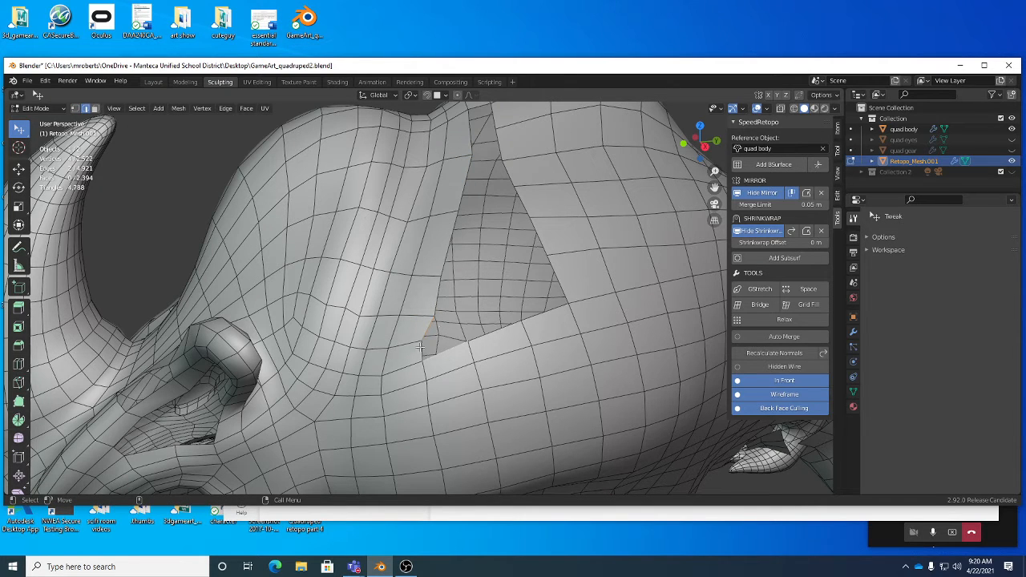
pyautogui.rightClick(513, 325)
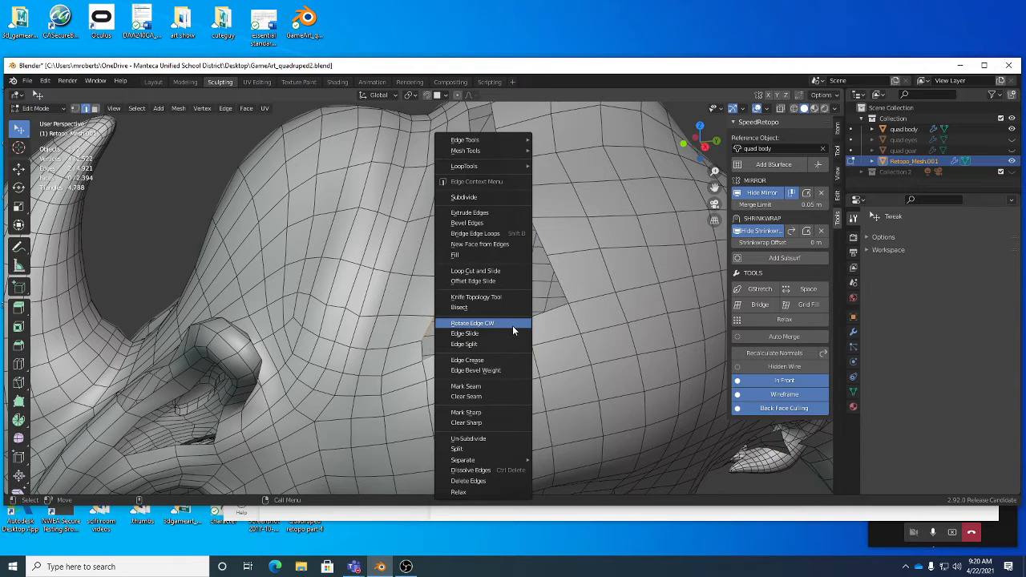
pyautogui.click(497, 234)
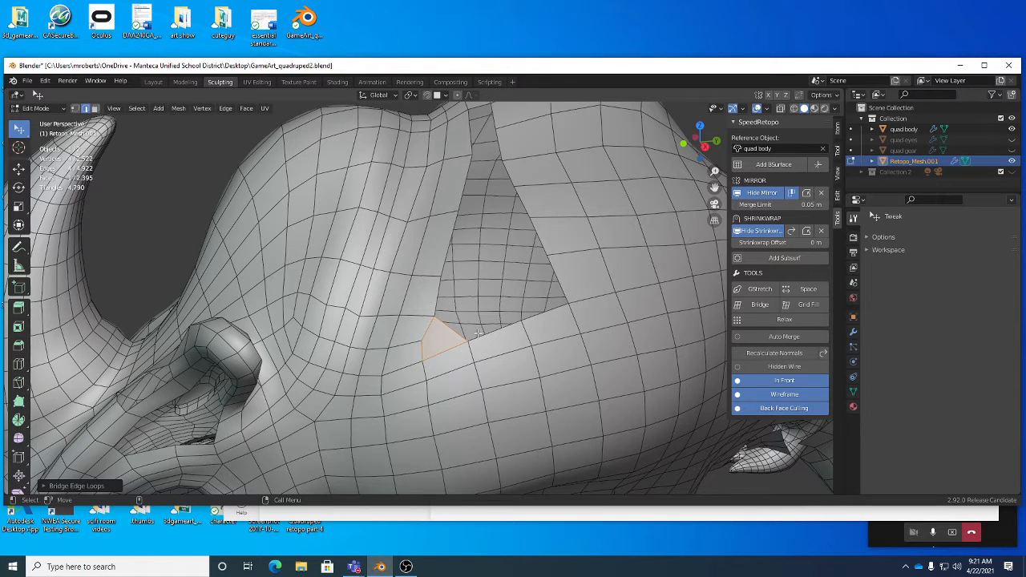
# - Move the front border edge just above the new corner face slightly toward the gap
pyautogui.moveTo(479, 334); pyautogui.dragTo(429, 286, button='middle')
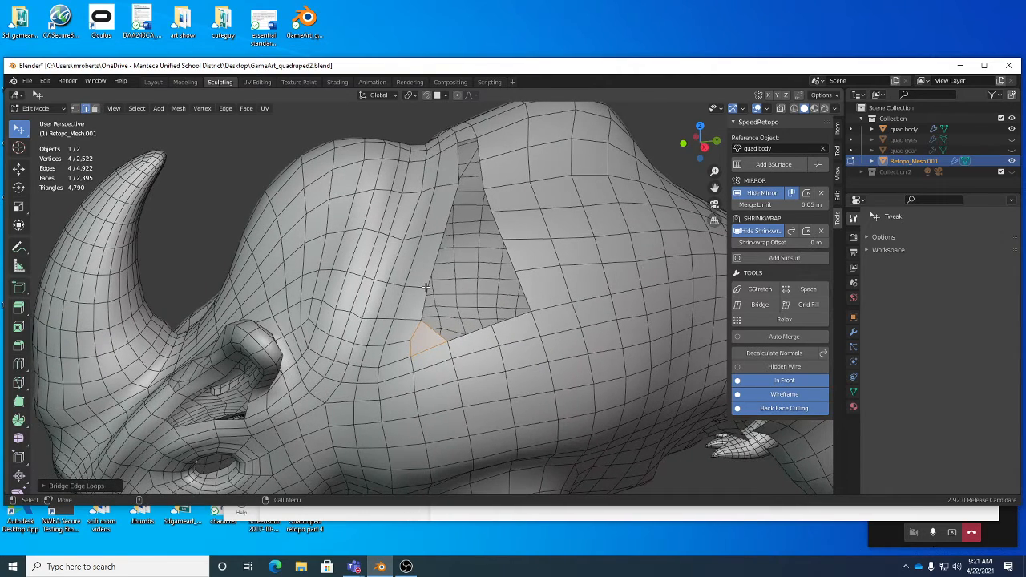
pyautogui.click(429, 282)
pyautogui.press('g')
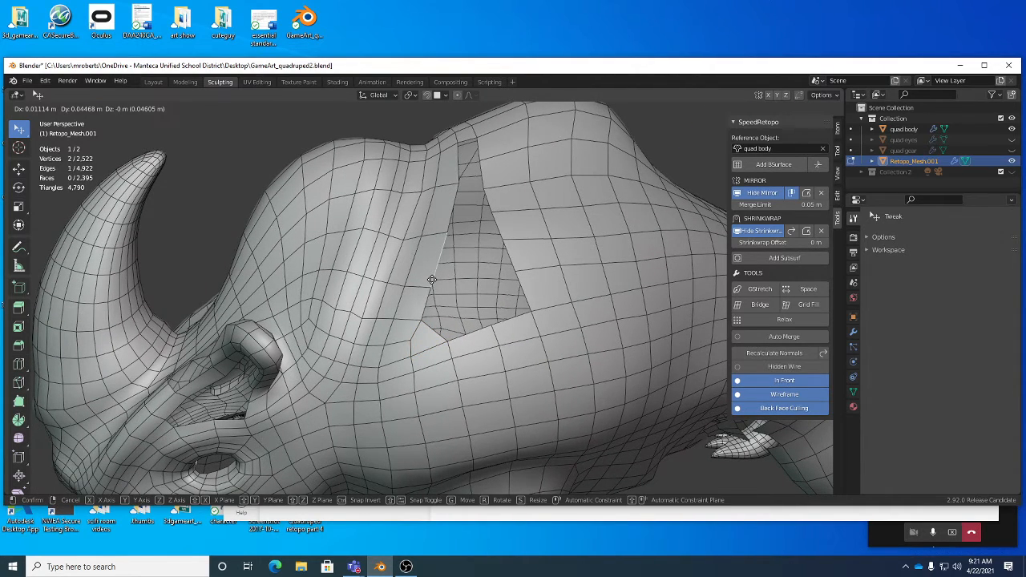
pyautogui.click(432, 279)
# - Delete the two adjacent faces at the rear side of the horn's base
pyautogui.moveTo(431, 280); pyautogui.dragTo(480, 217, button='middle')
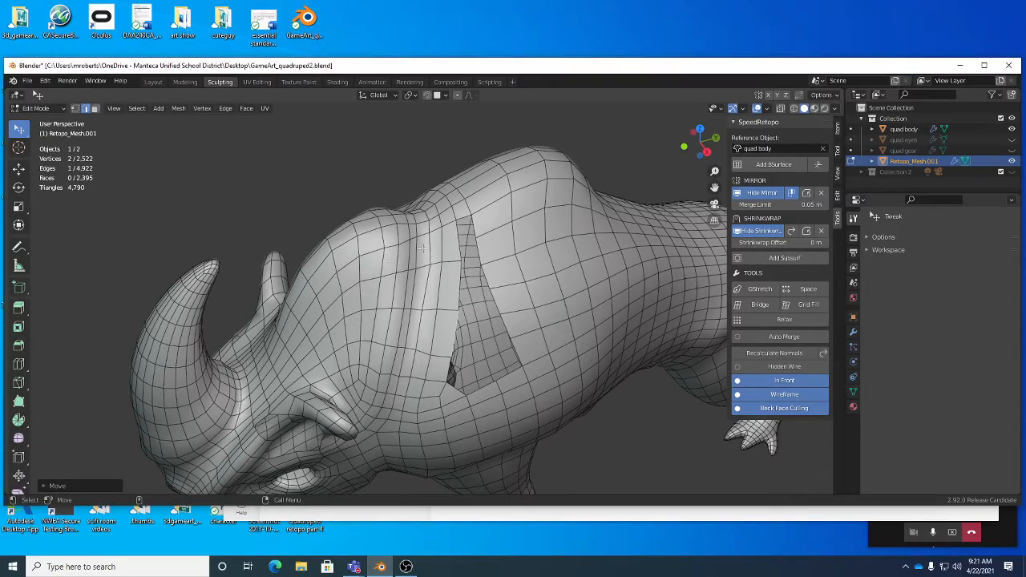
pyautogui.moveTo(420, 293); pyautogui.dragTo(433, 257, button='middle')
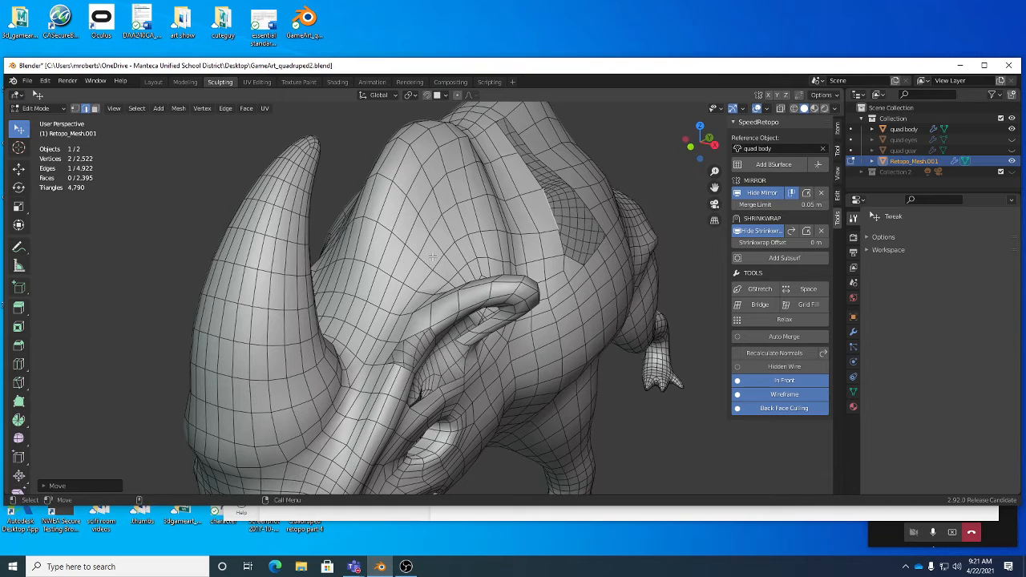
pyautogui.press('3')
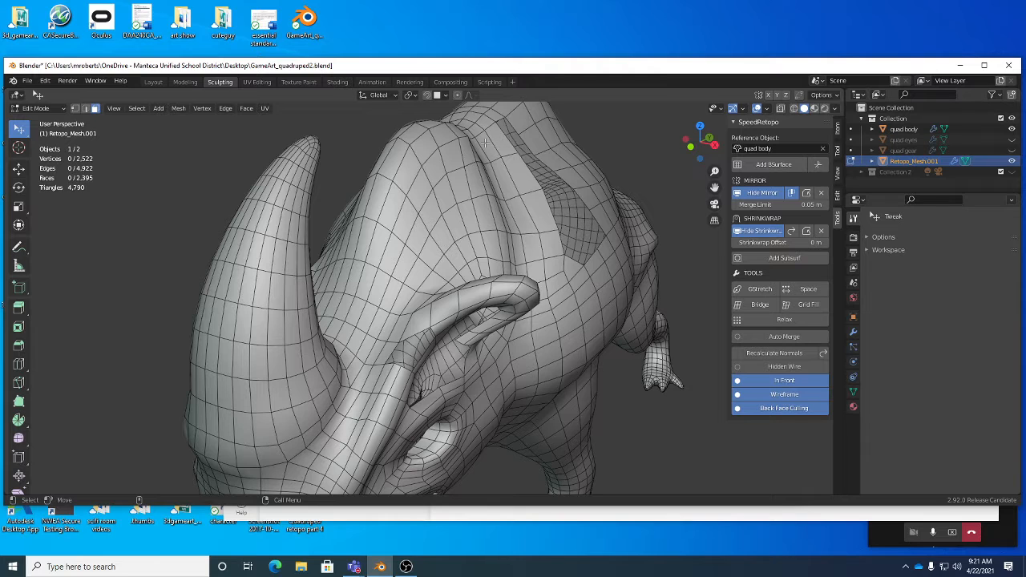
pyautogui.click(347, 358)
pyautogui.press('x')
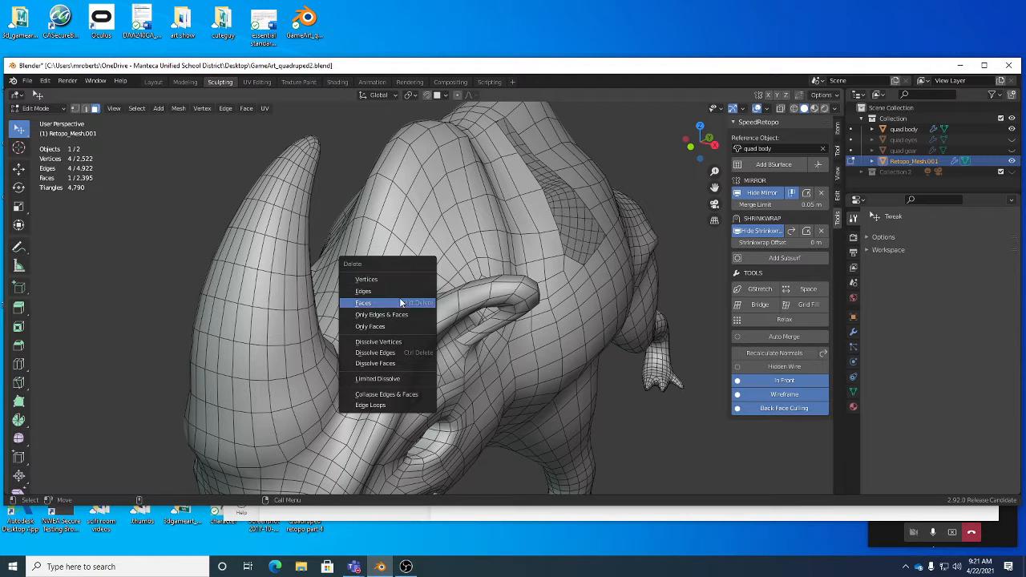
pyautogui.click(399, 299)
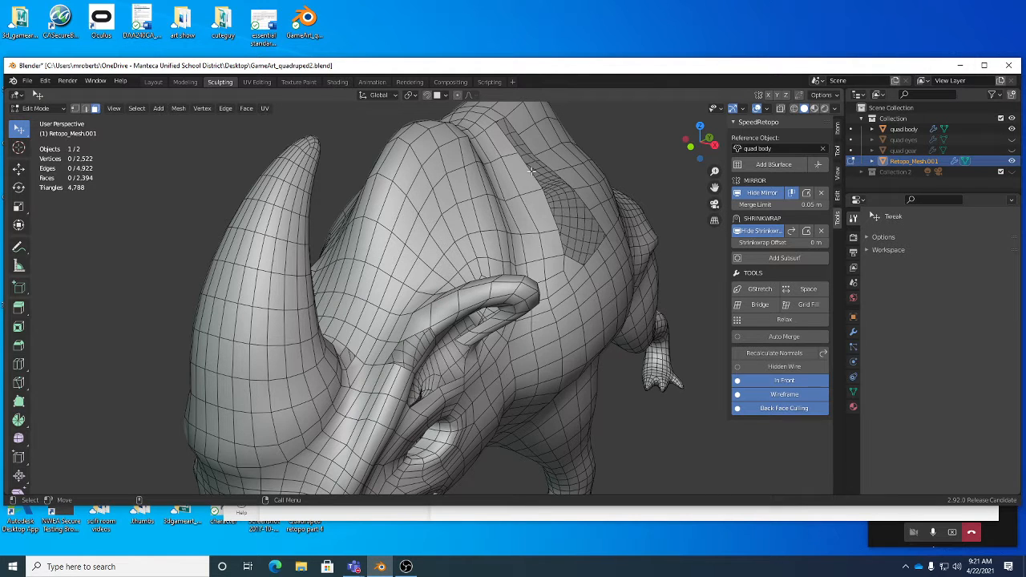
pyautogui.click(358, 365)
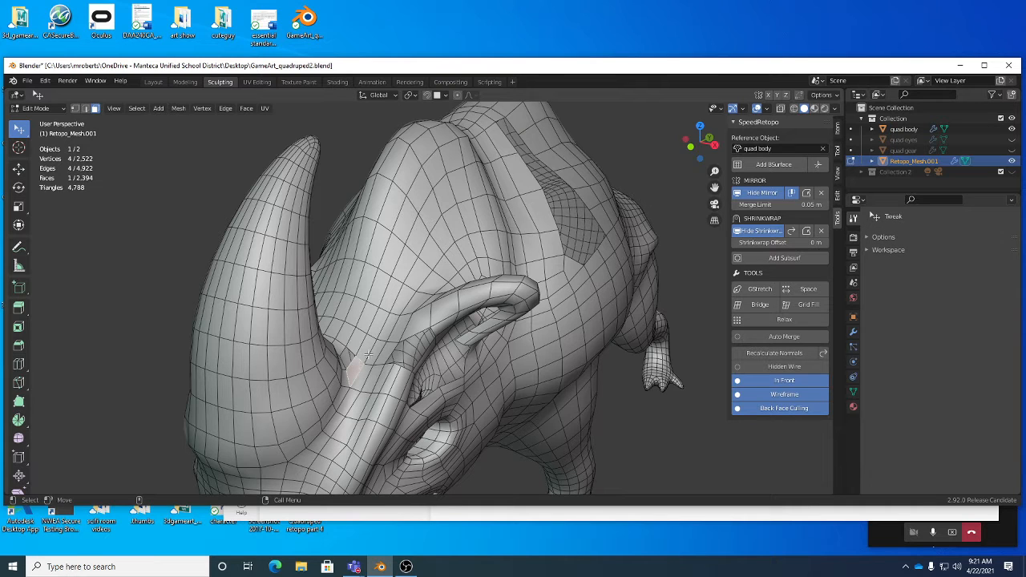
pyautogui.press('x')
pyautogui.click(415, 299)
pyautogui.moveTo(412, 312); pyautogui.dragTo(380, 311, button='middle')
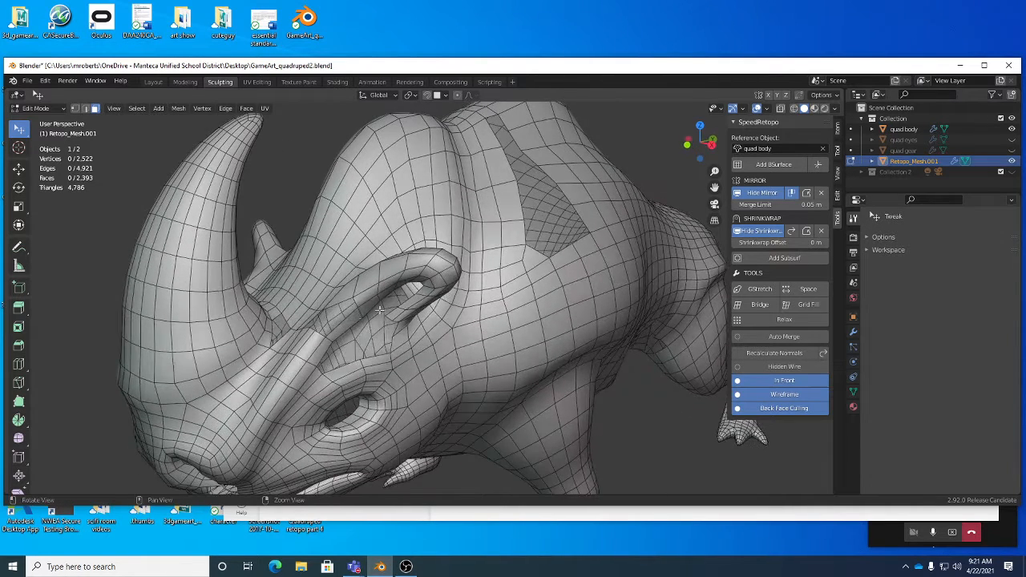
# - Add two single loop cuts running from the opening behind the horn, over the neck, to the front border of the shoulder gap
pyautogui.keyDown('alt'); pyautogui.moveTo(279, 325); pyautogui.dragTo(274, 339); pyautogui.keyUp('alt')
pyautogui.keyDown('alt'); pyautogui.moveTo(274, 339); pyautogui.dragTo(297, 313, button='middle'); pyautogui.keyUp('alt')
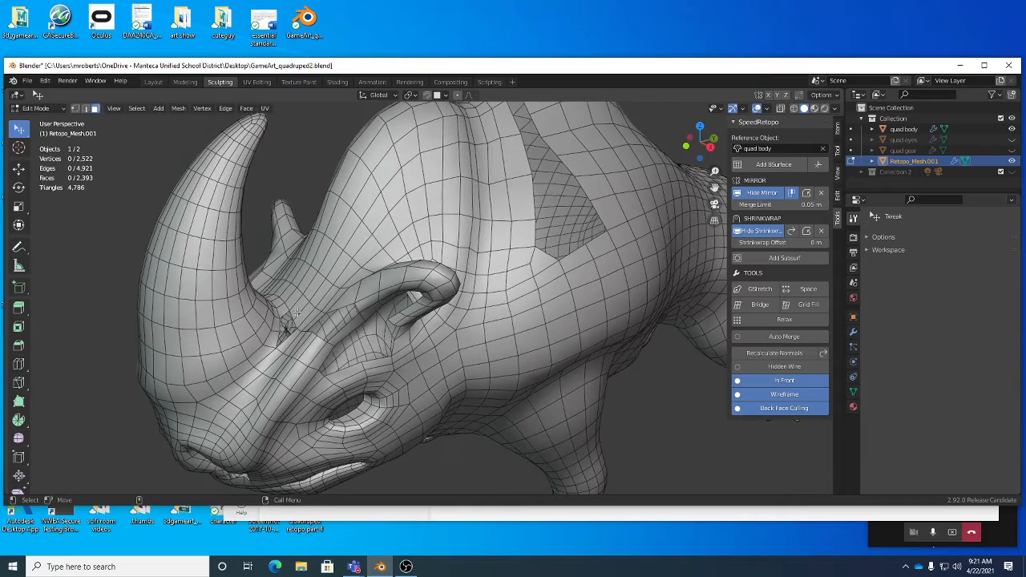
pyautogui.keyDown('alt'); pyautogui.moveTo(296, 314); pyautogui.dragTo(318, 325); pyautogui.keyUp('alt')
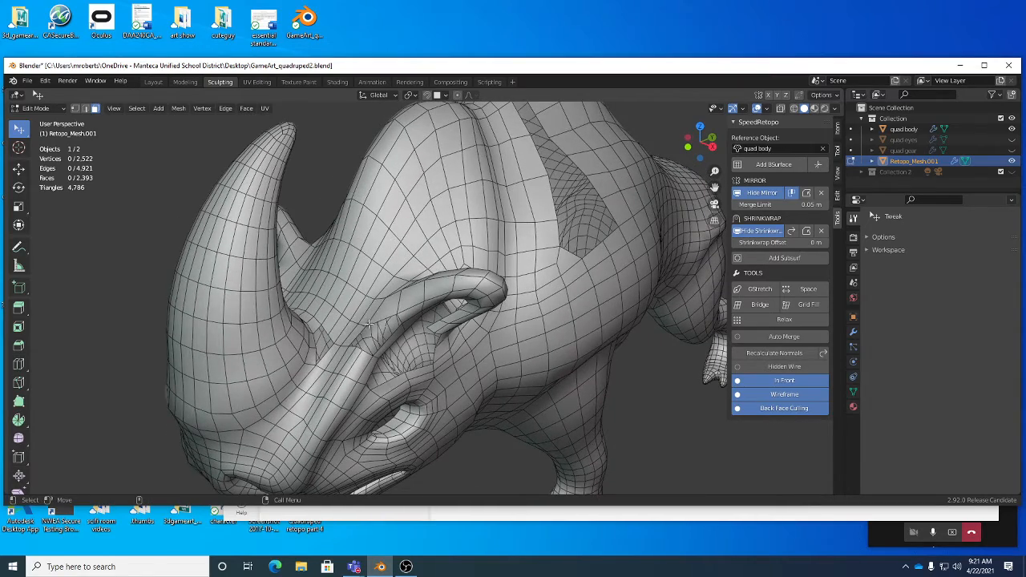
pyautogui.moveTo(333, 331); pyautogui.dragTo(469, 253, button='middle')
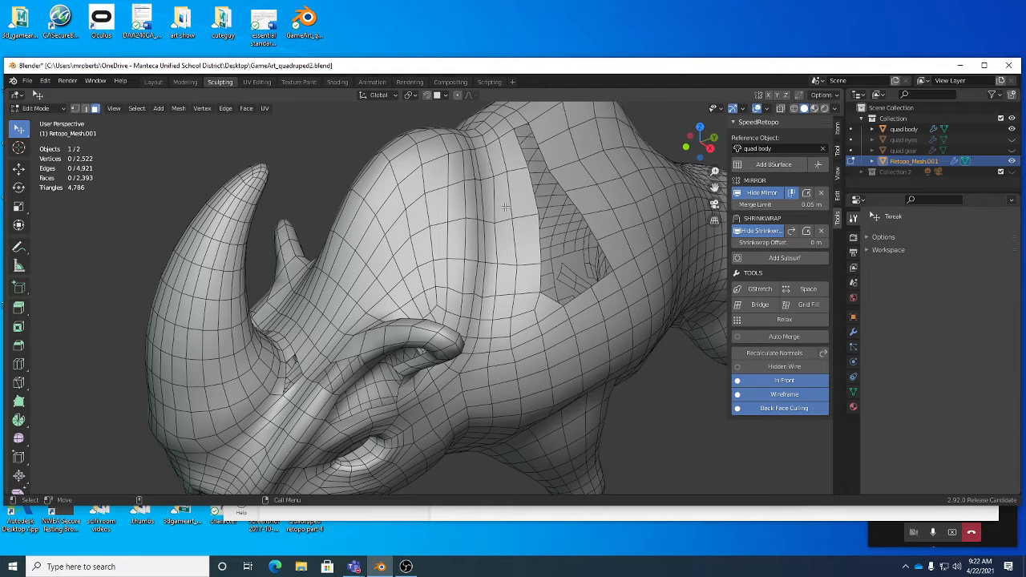
pyautogui.scroll(2, 467, 207)
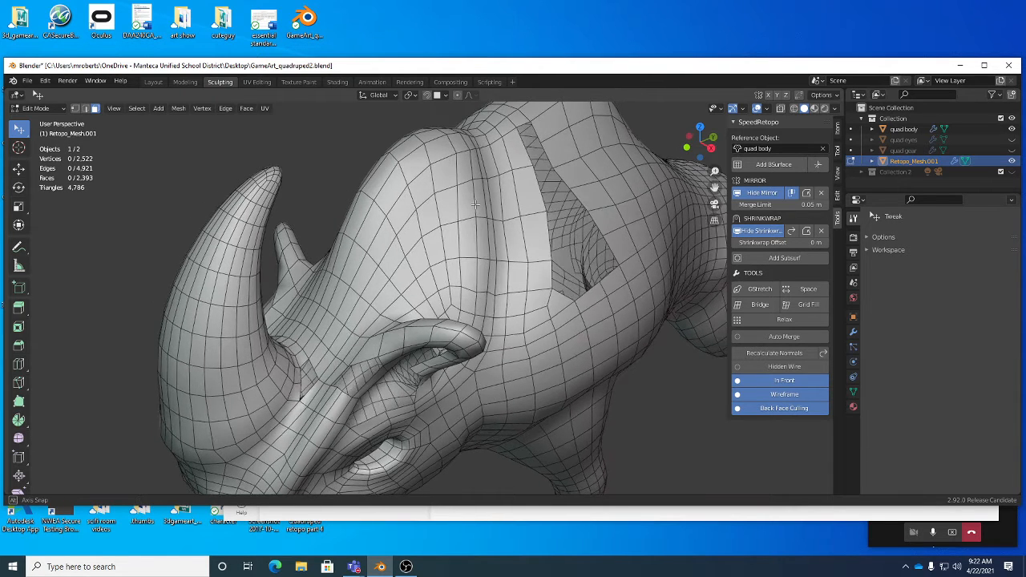
pyautogui.moveTo(468, 207); pyautogui.dragTo(488, 211, button='middle')
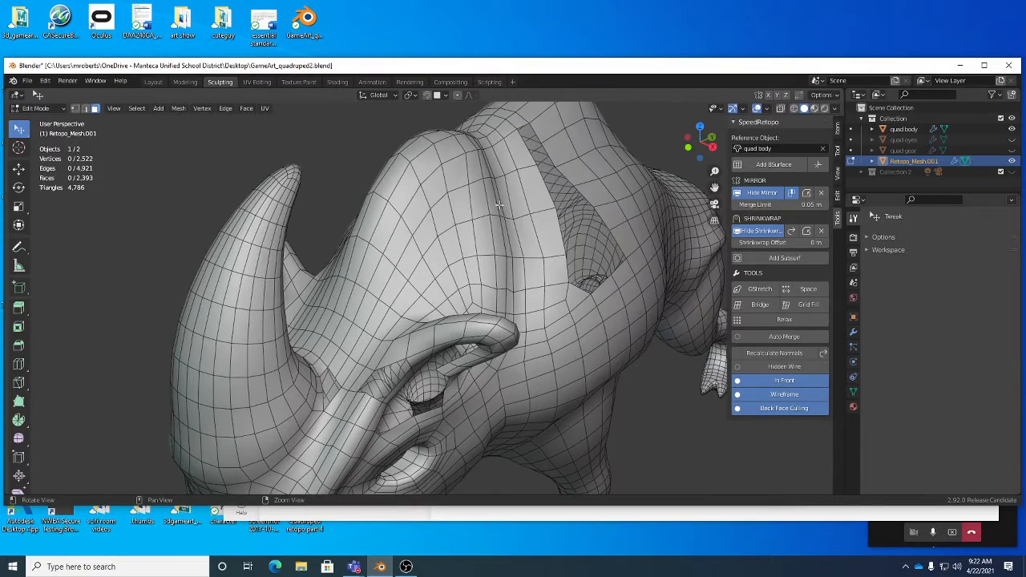
pyautogui.hotkey('alt', 'c')
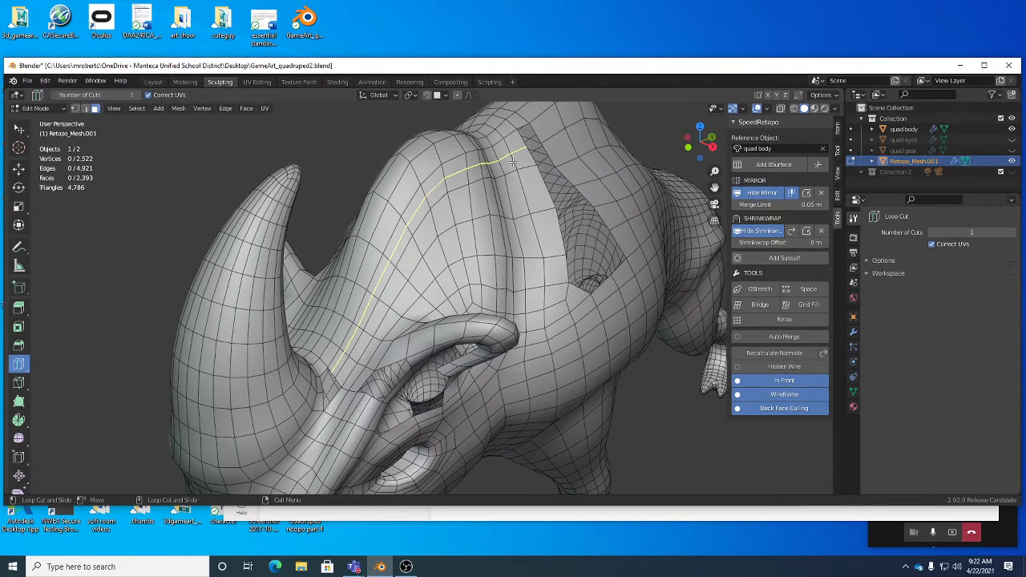
pyautogui.click(513, 161)
pyautogui.moveTo(513, 160); pyautogui.dragTo(584, 175, button='middle')
pyautogui.moveTo(542, 136); pyautogui.dragTo(445, 257, button='middle')
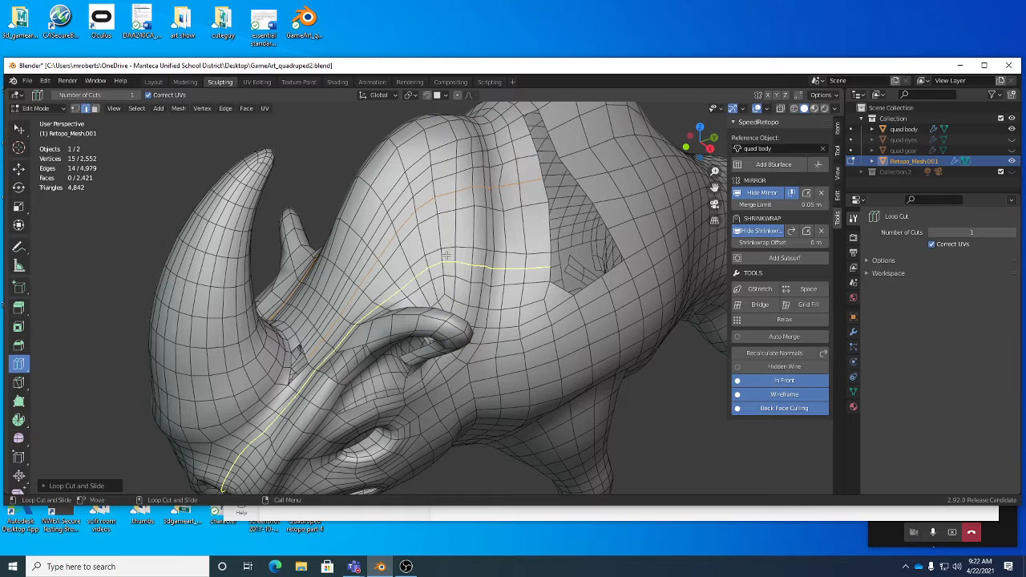
# - Select the neck edge loop closest to the ridge and edge-slide it to even out the spacing with its neighbours
pyautogui.press('w')
pyautogui.doubleClick(371, 224)
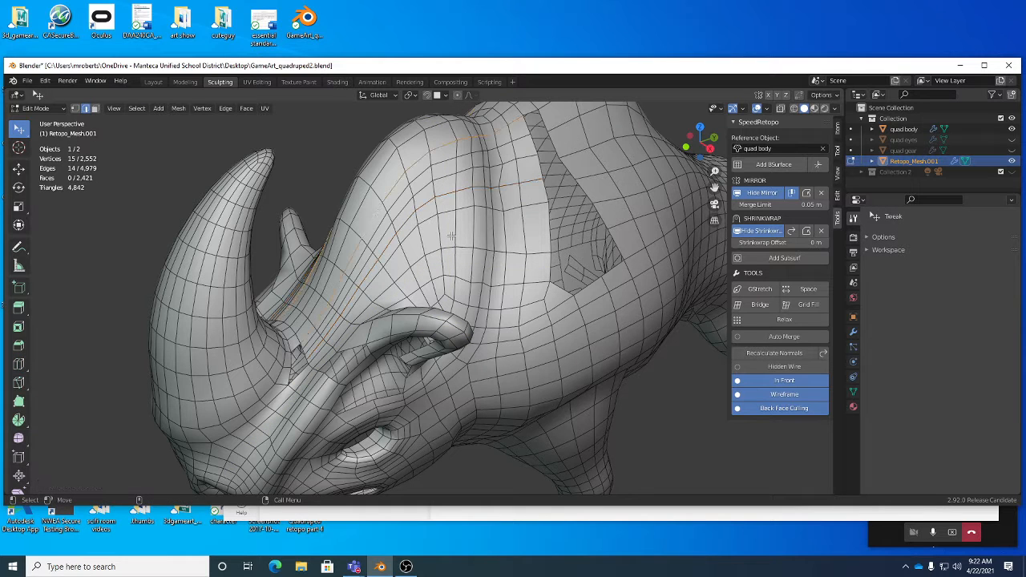
pyautogui.rightClick(520, 231)
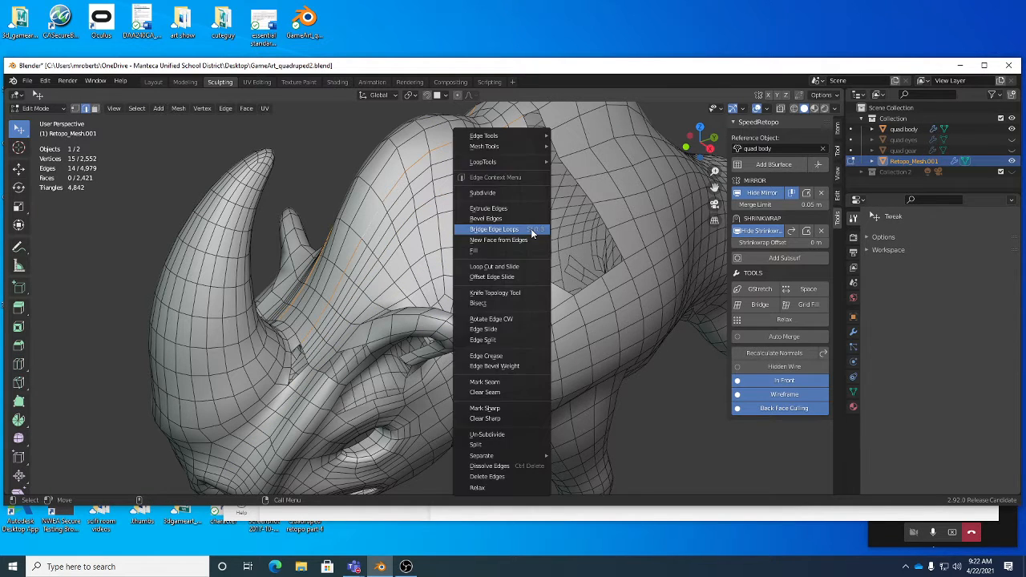
pyautogui.click(500, 330)
pyautogui.click(497, 324)
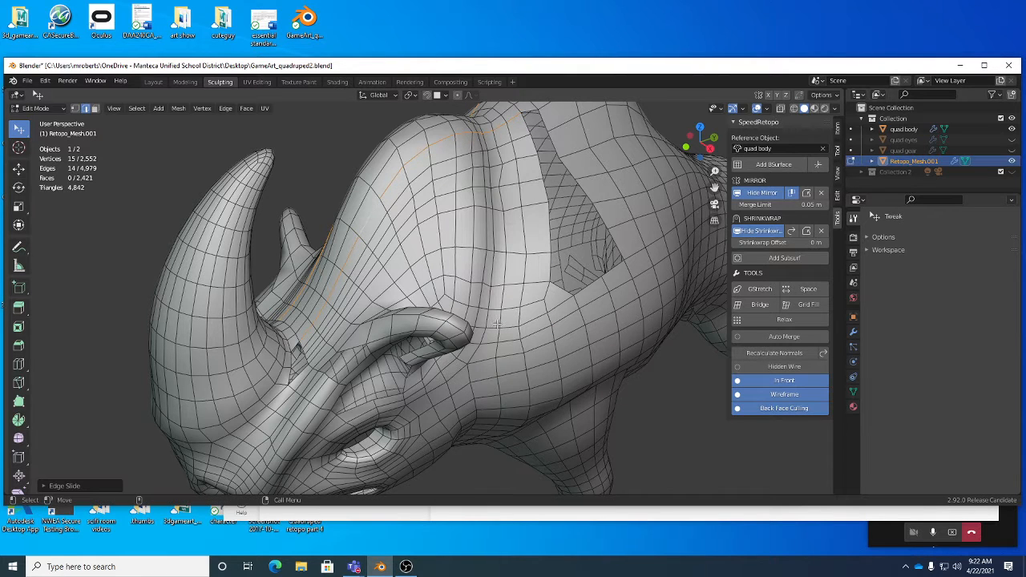
# - Try to edge-slide the neck loop that meets the middle of the gap's front border downward, and undo the slide
pyautogui.doubleClick(529, 202)
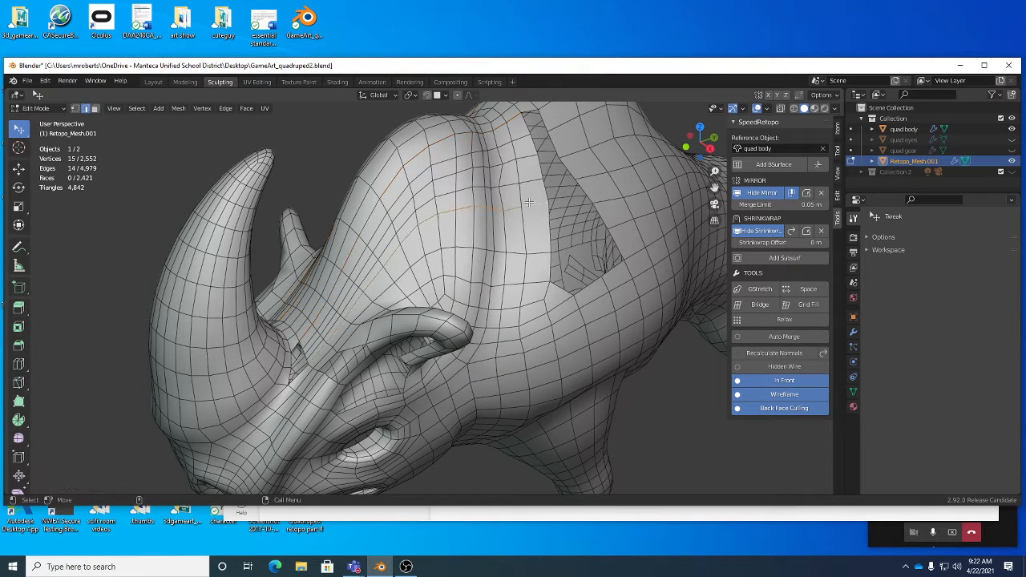
pyautogui.rightClick(528, 202)
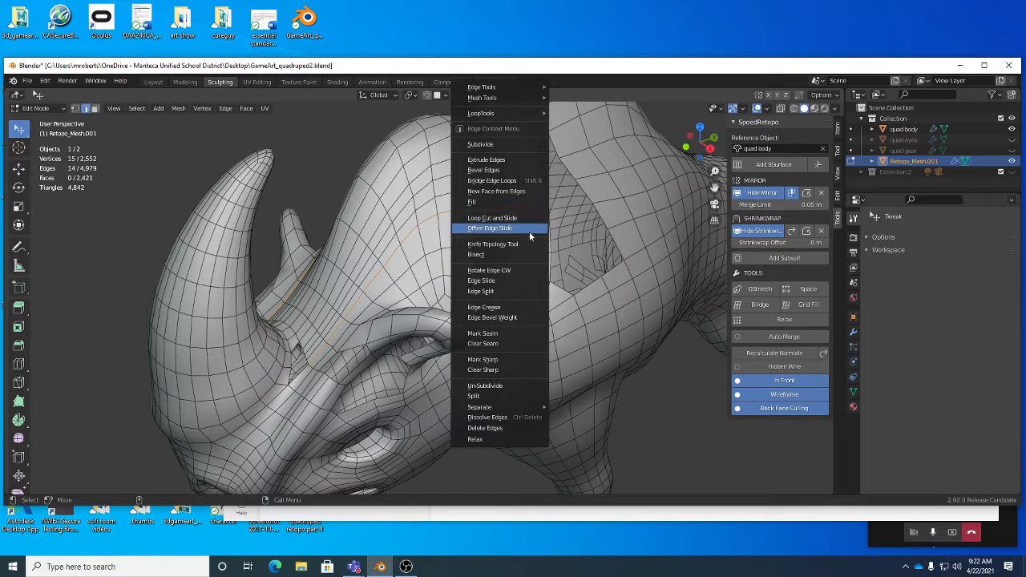
pyautogui.click(524, 281)
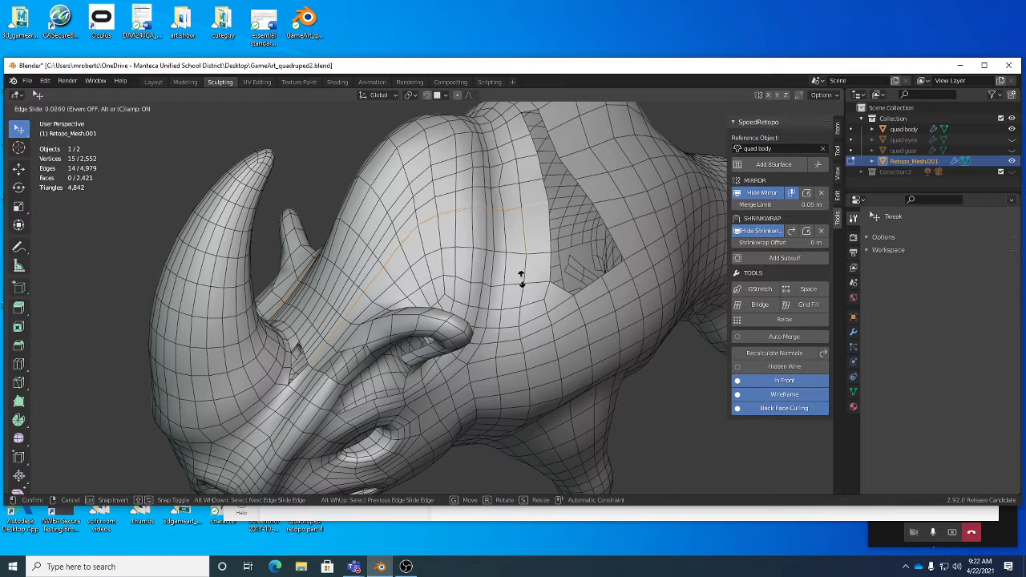
pyautogui.click(521, 290)
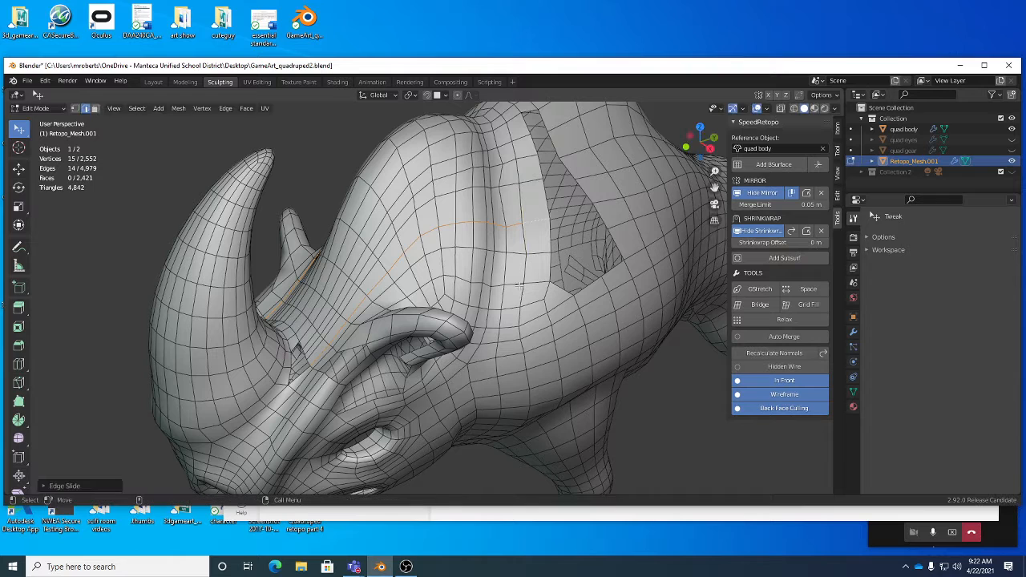
pyautogui.hotkey('ctrl', 'z')
# - Edge-slide the neck loop just below the upper end of the shoulder gap slightly downward
pyautogui.rightClick(527, 185)
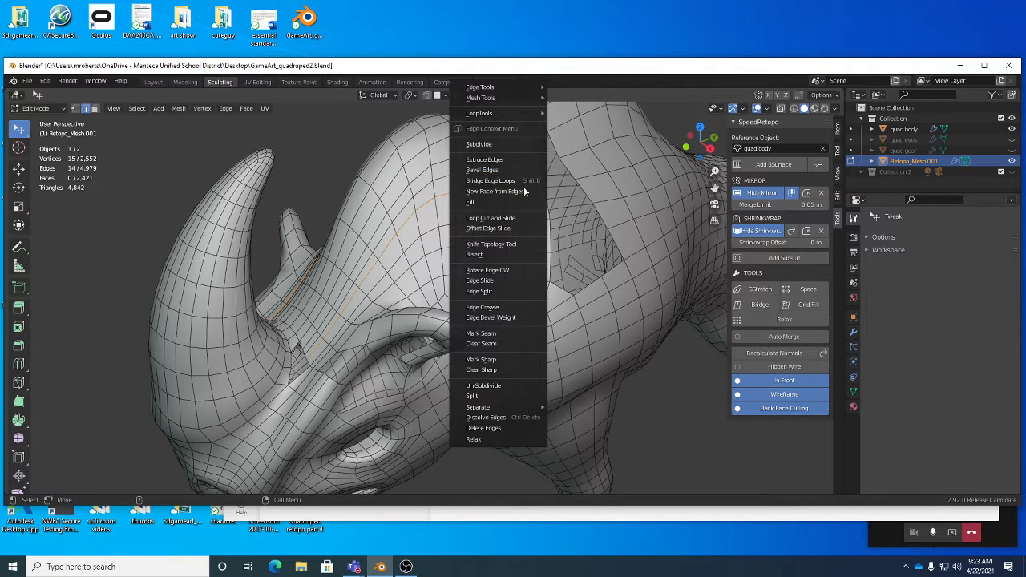
pyautogui.click(506, 281)
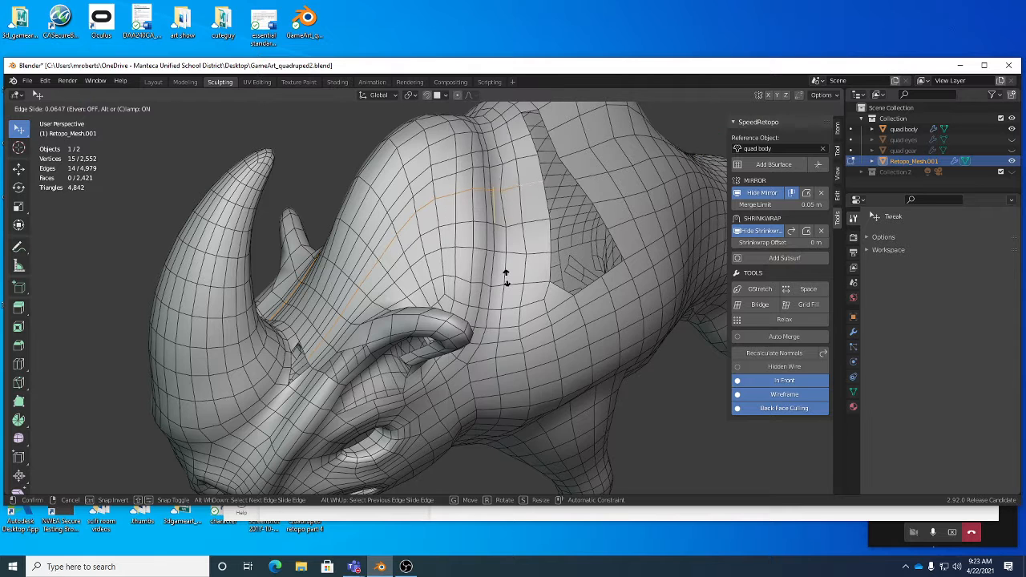
pyautogui.click(506, 280)
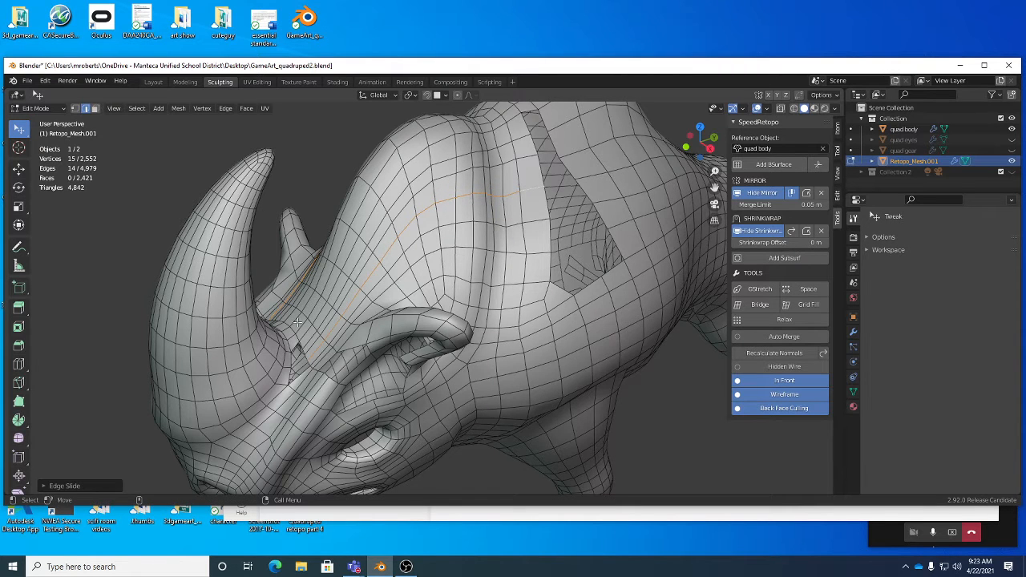
# - Nudge individual vertices along the neck crease in front of the shoulder gap to even out the quads
pyautogui.moveTo(297, 322); pyautogui.dragTo(503, 202, button='middle')
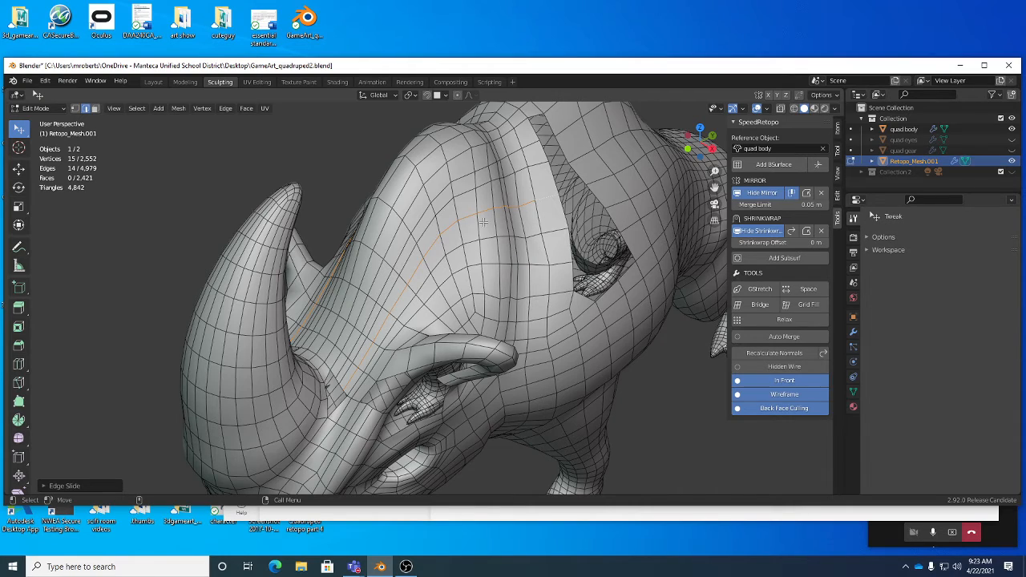
pyautogui.moveTo(484, 223)
pyautogui.mouseDown(button='middle')
pyautogui.moveTo(513, 240)
pyautogui.moveTo(453, 220)
pyautogui.moveTo(462, 259)
pyautogui.mouseUp(button='middle')
pyautogui.press('Tab')
pyautogui.scroll(3, 479, 218)
pyautogui.moveTo(436, 221)
pyautogui.mouseDown()
pyautogui.moveTo(419, 320)
pyautogui.moveTo(449, 259)
pyautogui.moveTo(460, 268)
pyautogui.moveTo(419, 224)
pyautogui.moveTo(449, 231)
pyautogui.moveTo(435, 266)
pyautogui.mouseUp()
pyautogui.press('Tab')
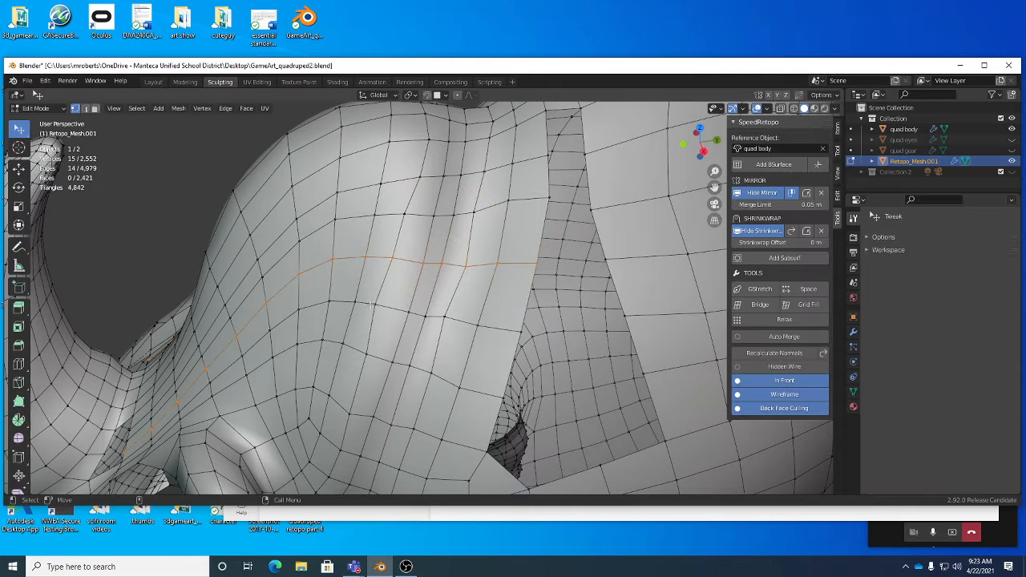
pyautogui.moveTo(375, 304); pyautogui.dragTo(382, 307)
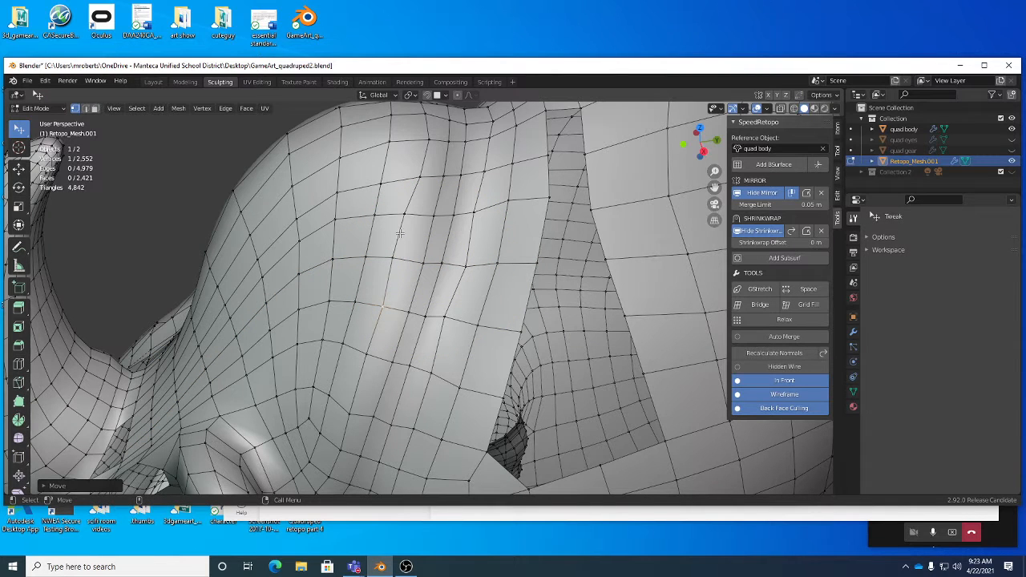
pyautogui.press('2')
pyautogui.click(405, 235)
pyautogui.press('1')
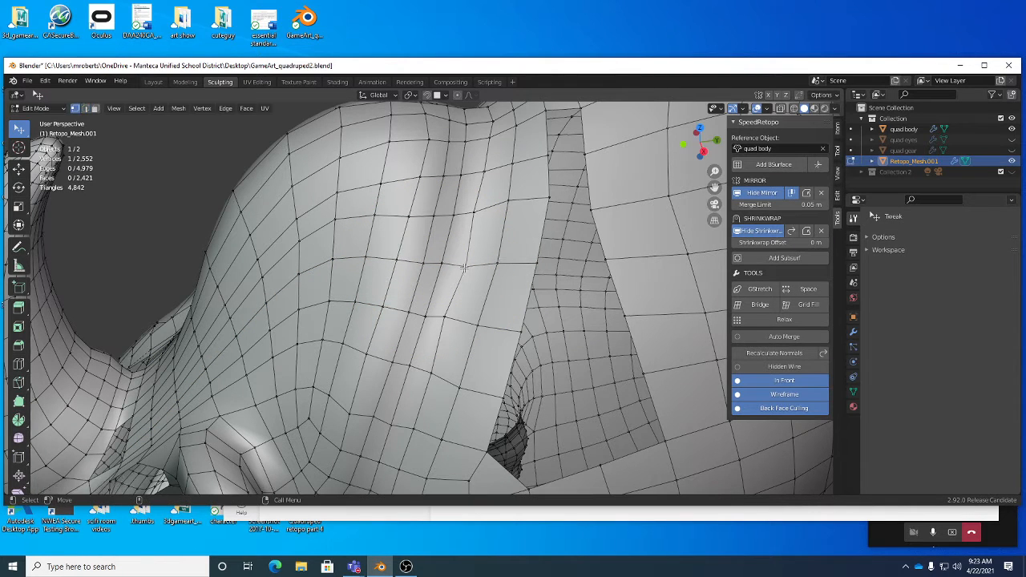
pyautogui.moveTo(462, 270)
pyautogui.mouseDown()
pyautogui.moveTo(472, 272)
pyautogui.moveTo(462, 271)
pyautogui.mouseUp()
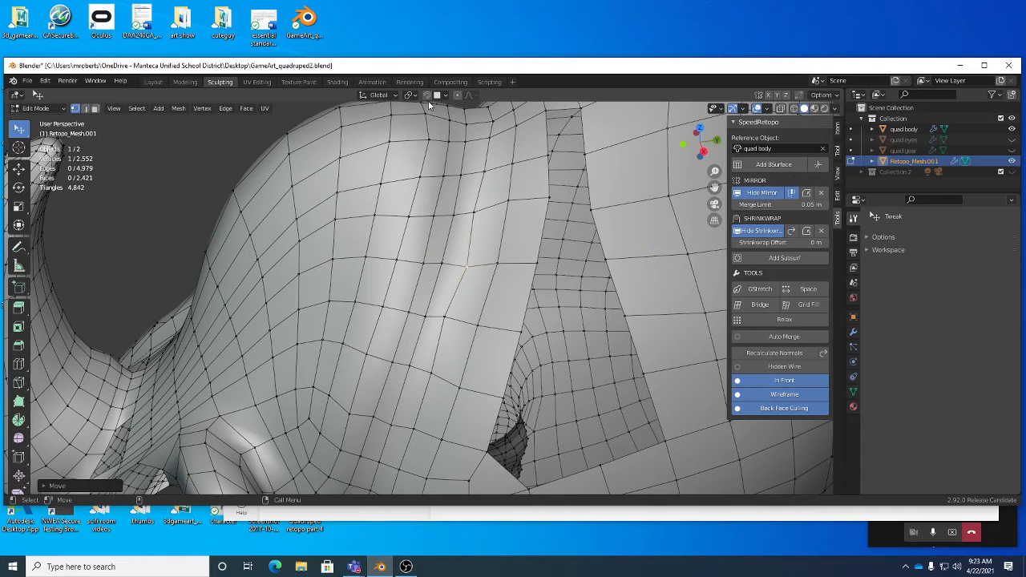
# - With snapping enabled, reposition three vertices on the rear neck crease, then turn snapping off
pyautogui.moveTo(471, 265); pyautogui.dragTo(463, 266)
pyautogui.moveTo(439, 317); pyautogui.dragTo(447, 322)
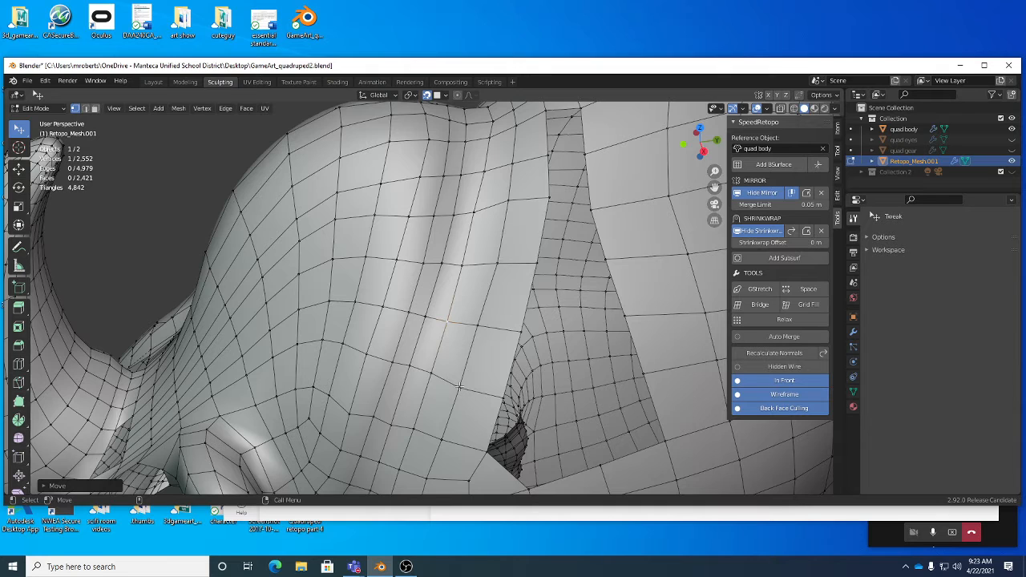
pyautogui.moveTo(459, 388); pyautogui.dragTo(461, 384)
pyautogui.click(428, 95)
# - Slightly move the cross edge of the front strip that meets the upper part of the shoulder gap
pyautogui.moveTo(541, 276); pyautogui.dragTo(568, 160, button='middle')
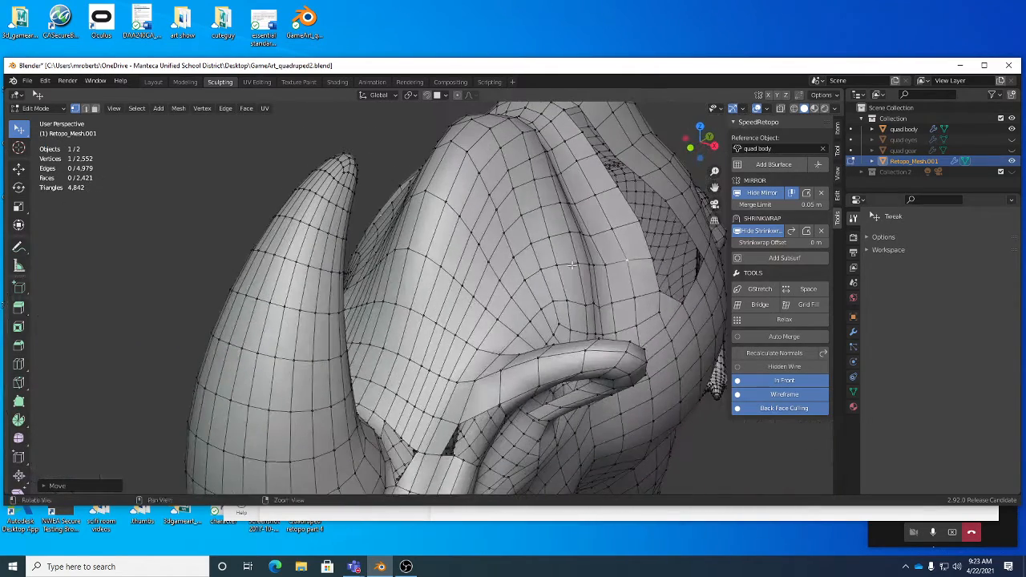
pyautogui.press('2')
pyautogui.moveTo(583, 161); pyautogui.dragTo(584, 163)
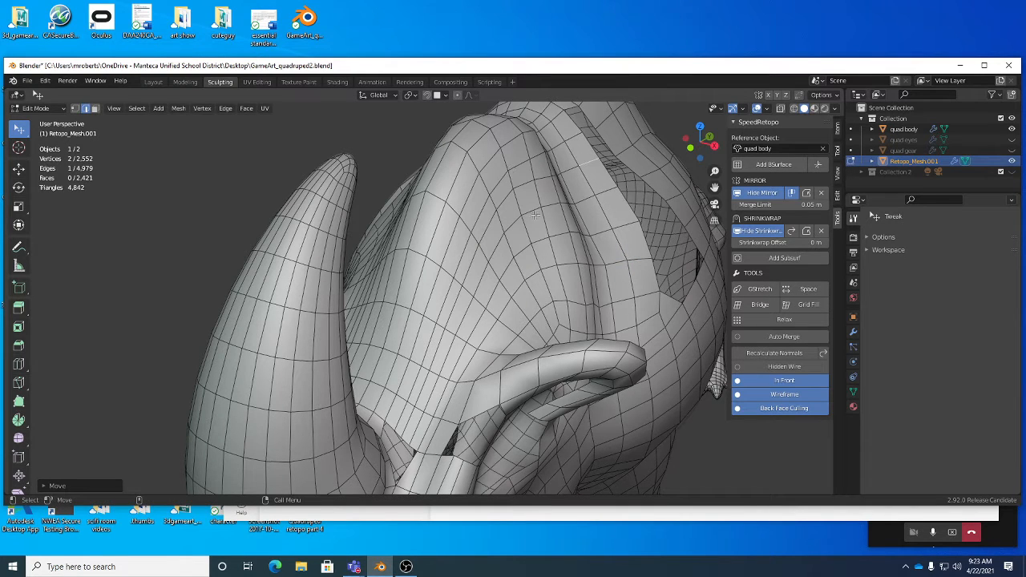
# - Bridge the upper part of the shoulder gap between four boundary edges on the neck side and the four facing edges on the body side
pyautogui.moveTo(476, 195); pyautogui.dragTo(439, 225, button='middle')
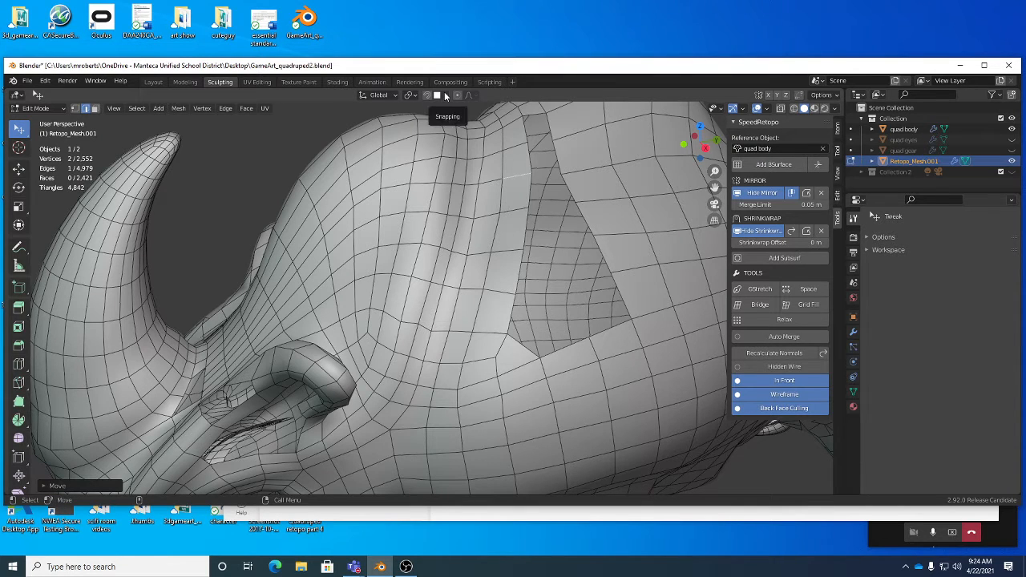
pyautogui.moveTo(557, 257); pyautogui.dragTo(543, 257, button='middle')
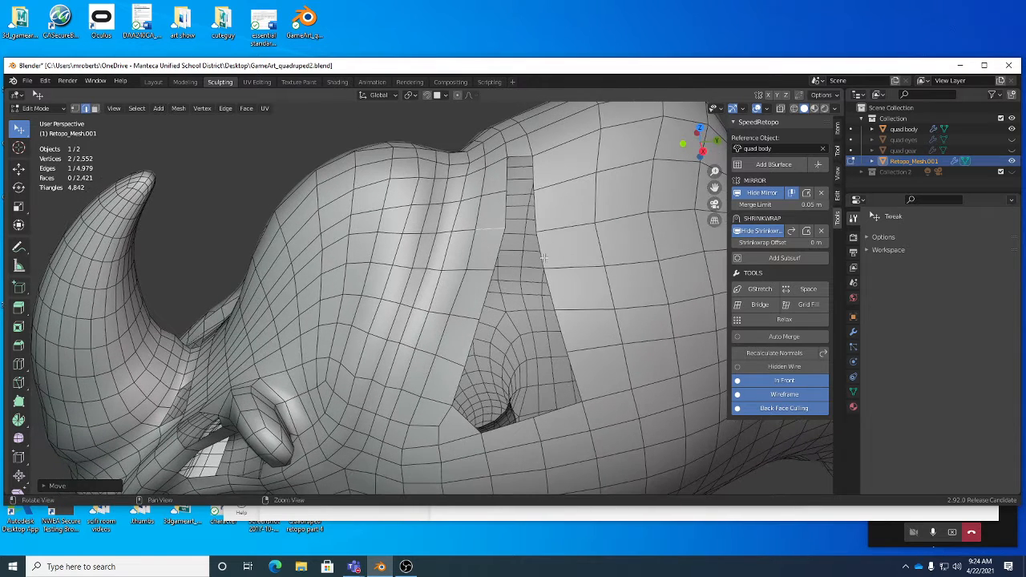
pyautogui.click(498, 253)
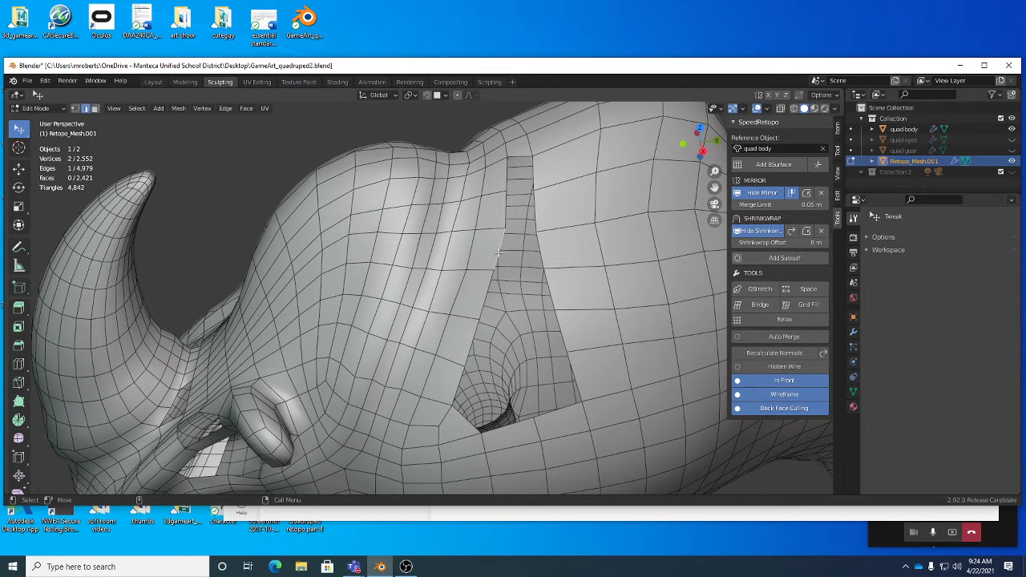
pyautogui.keyDown('shift'); pyautogui.click(507, 171); pyautogui.keyUp('shift')
pyautogui.keyDown('ctrl'); pyautogui.click(506, 171); pyautogui.keyUp('ctrl')
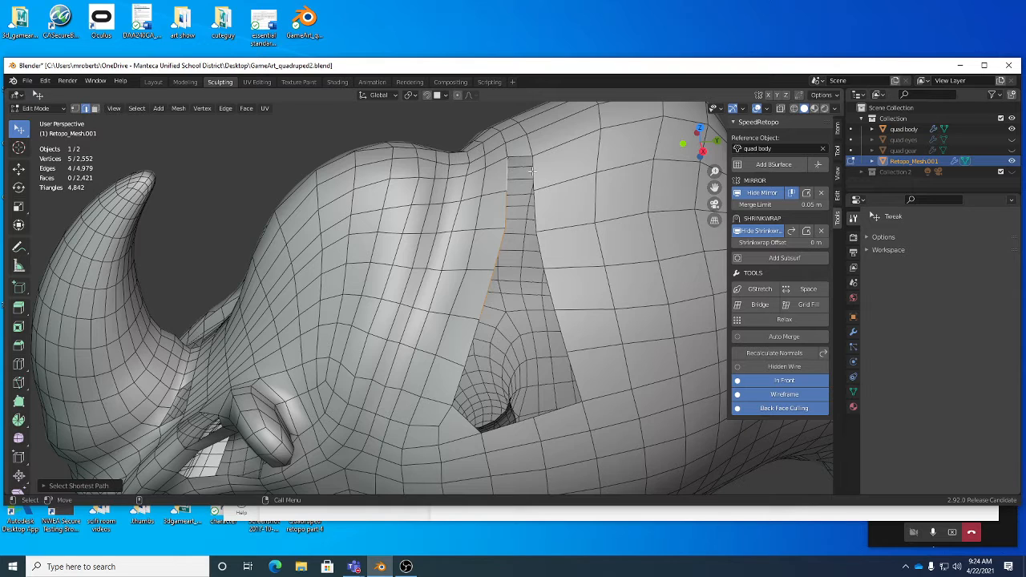
pyautogui.keyDown('shift'); pyautogui.click(533, 172); pyautogui.keyUp('shift')
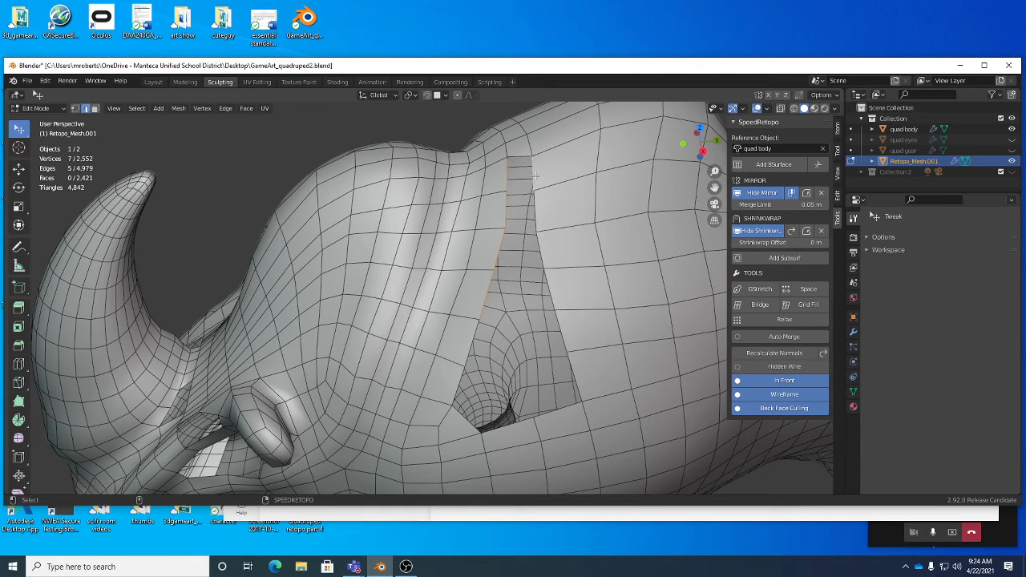
pyautogui.keyDown('shift'); pyautogui.click(558, 291); pyautogui.keyUp('shift')
pyautogui.click(136, 108)
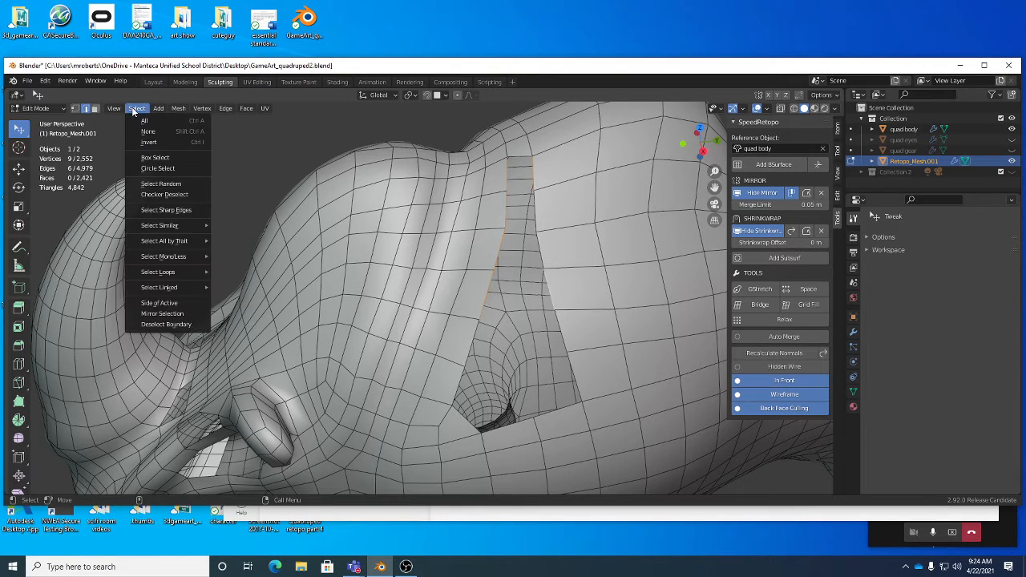
pyautogui.moveTo(172, 287)
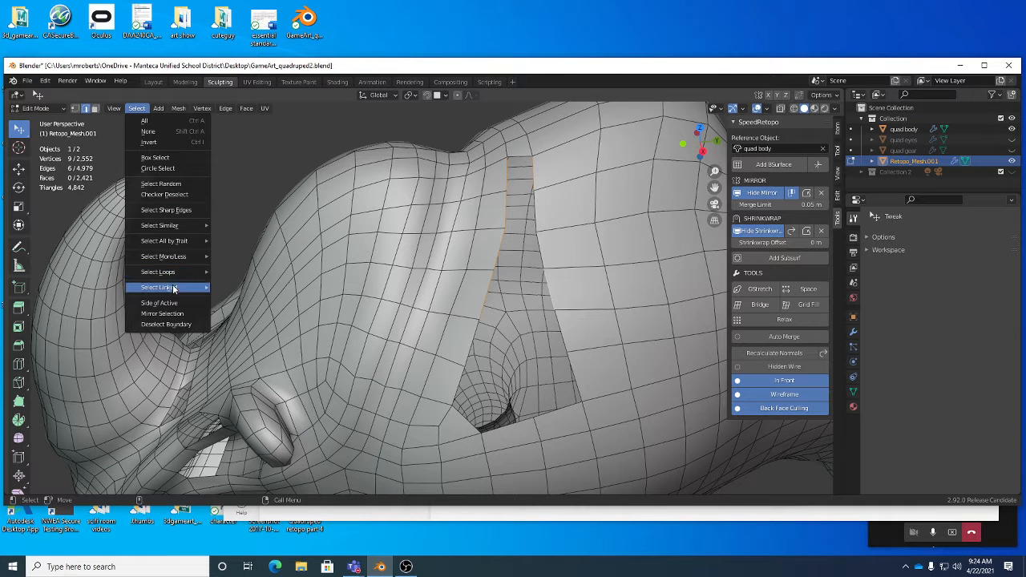
pyautogui.click(263, 299)
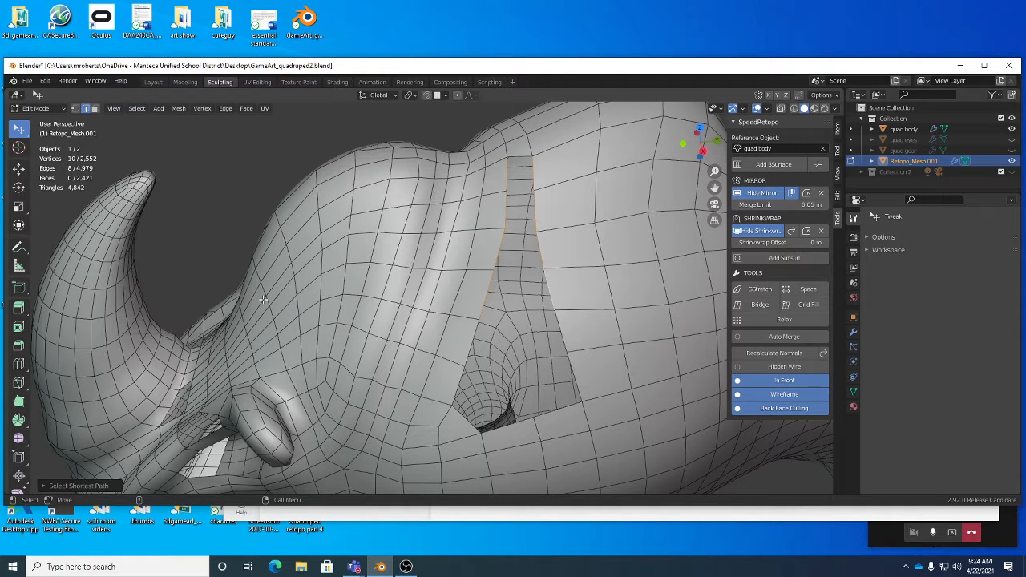
pyautogui.rightClick(651, 222)
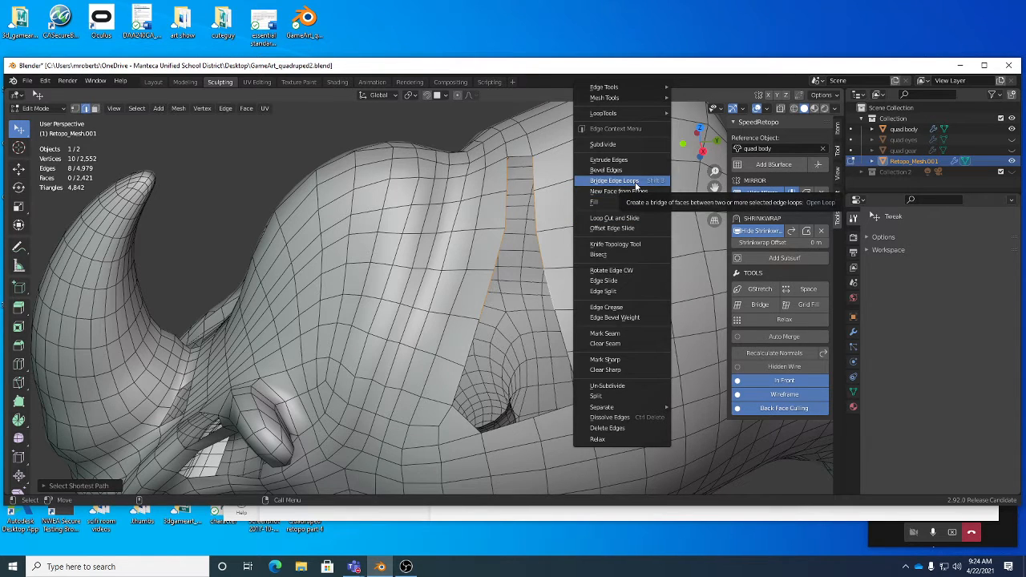
pyautogui.click(635, 183)
# - Slightly move individual edges on the shoulder around the newly bridged strip and behind the remaining gap to even out the quads
pyautogui.moveTo(587, 268); pyautogui.dragTo(497, 197, button='middle')
pyautogui.moveTo(485, 187); pyautogui.dragTo(489, 185)
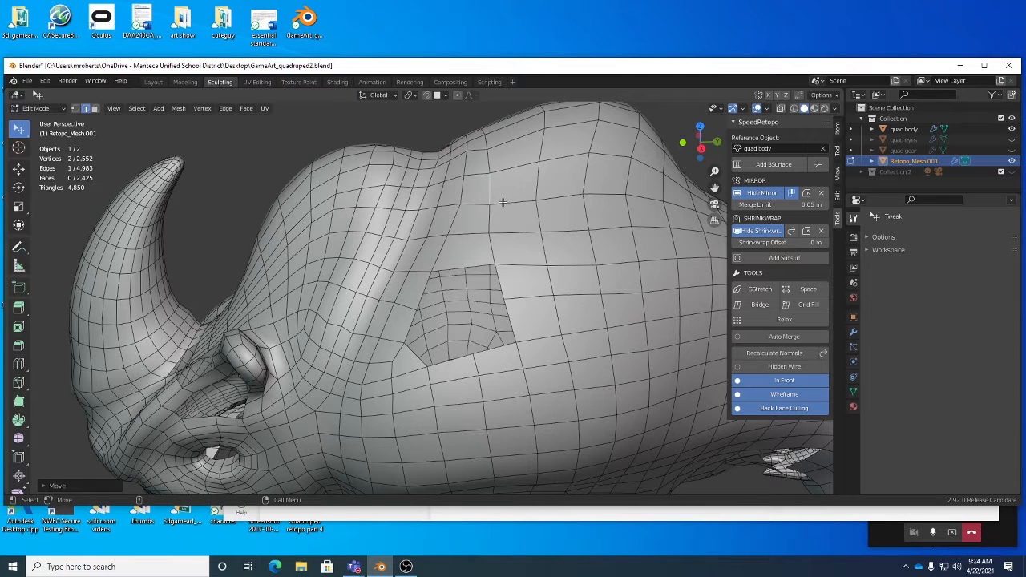
pyautogui.click(505, 199)
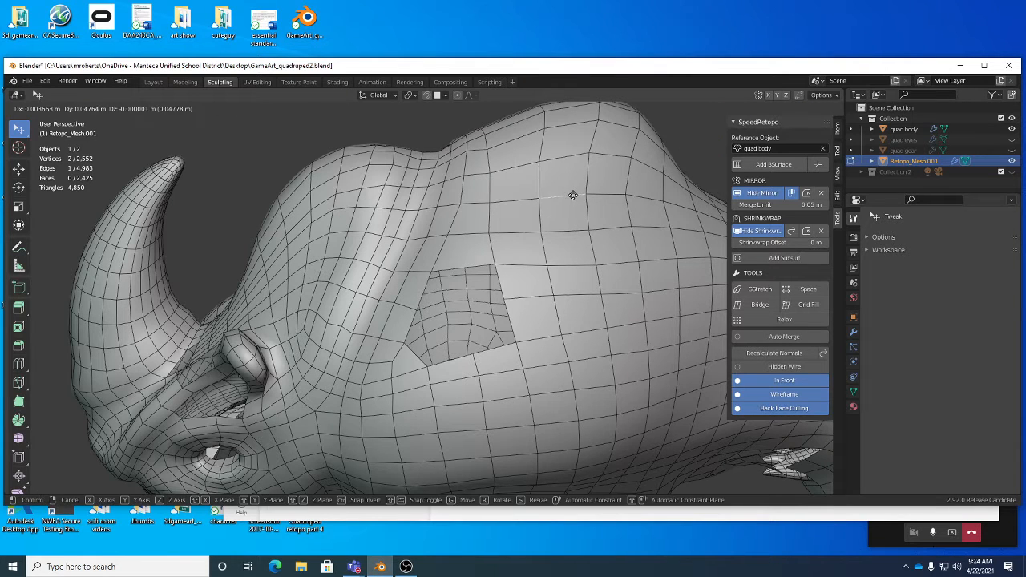
pyautogui.click(618, 197)
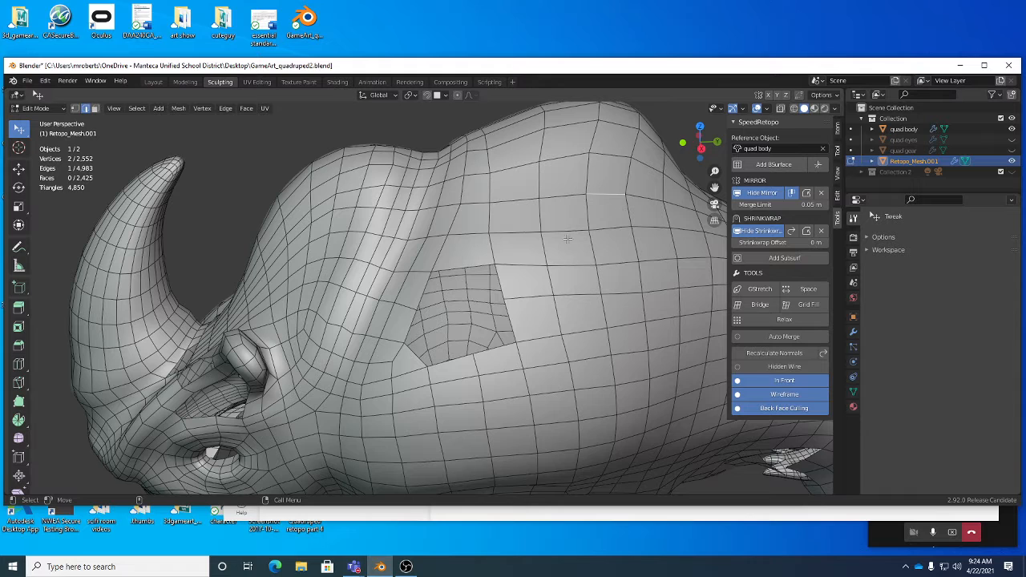
pyautogui.moveTo(568, 235); pyautogui.dragTo(569, 228)
pyautogui.moveTo(573, 263); pyautogui.dragTo(572, 258)
pyautogui.moveTo(520, 299); pyautogui.dragTo(520, 303)
# - Examine the retopology edge flow around the remaining shoulder gap, neck, head and front leg from several angles
pyautogui.moveTo(484, 259); pyautogui.dragTo(462, 161, button='middle')
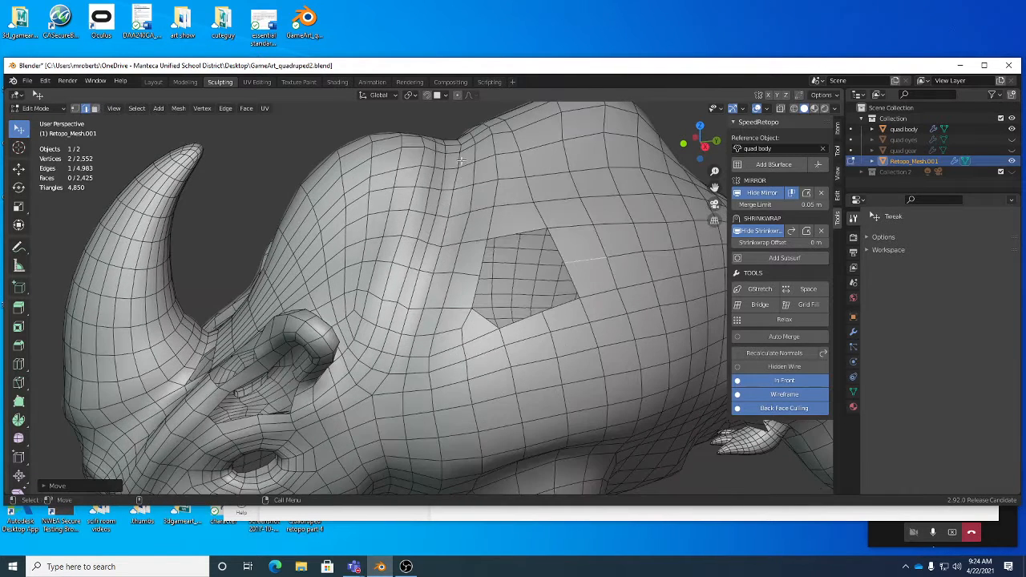
pyautogui.moveTo(419, 329); pyautogui.dragTo(418, 308, button='middle')
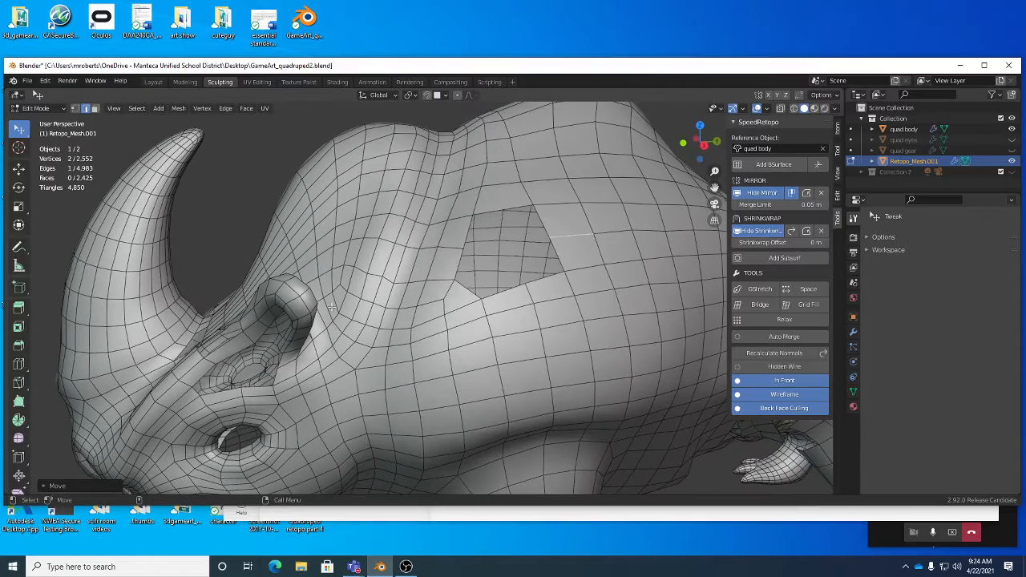
pyautogui.moveTo(338, 287); pyautogui.dragTo(431, 186, button='middle')
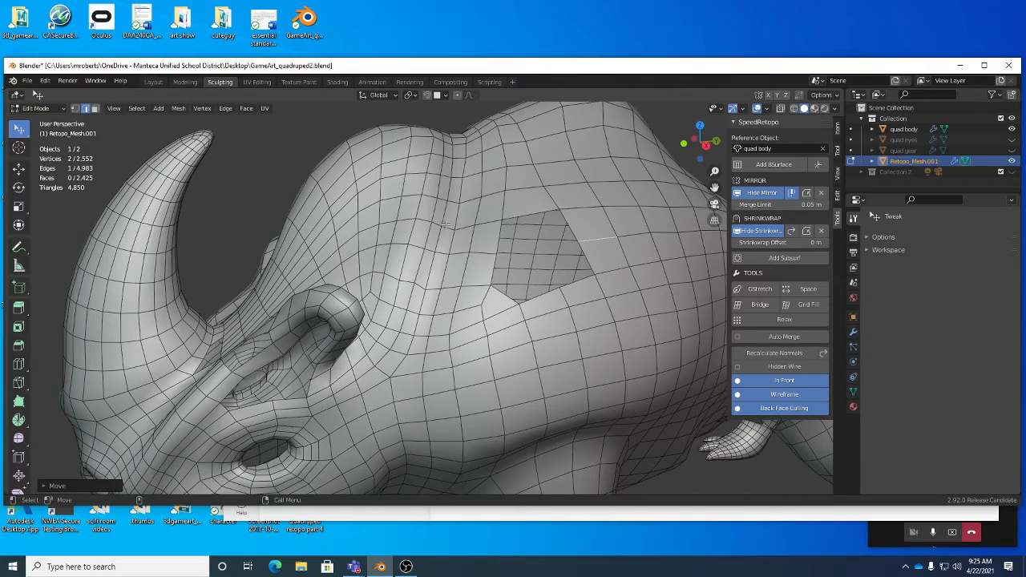
pyautogui.moveTo(367, 353); pyautogui.dragTo(336, 340, button='middle')
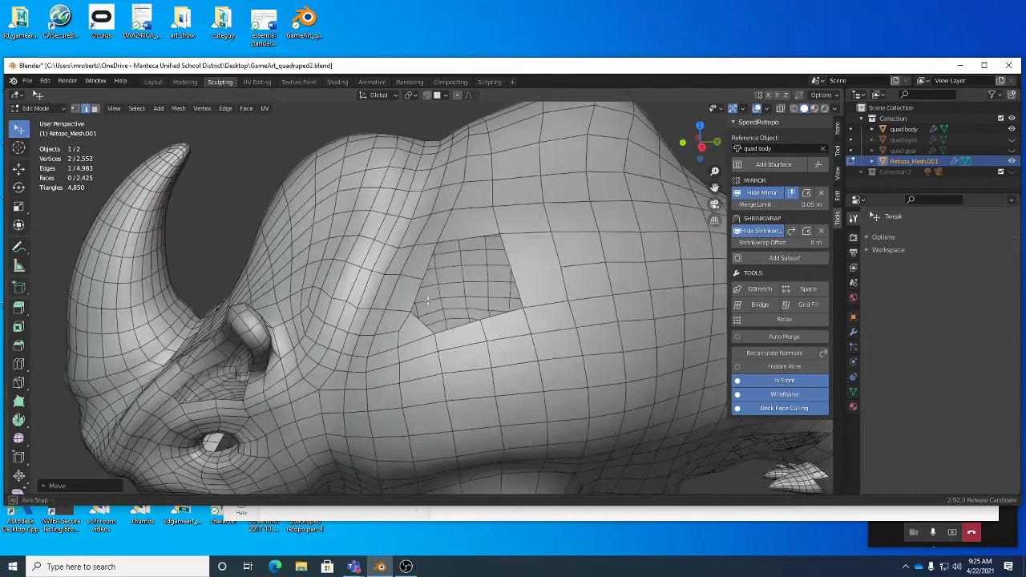
pyautogui.scroll(-3, 369, 313)
pyautogui.moveTo(409, 273); pyautogui.dragTo(469, 272, button='middle')
pyautogui.scroll(4, 470, 274)
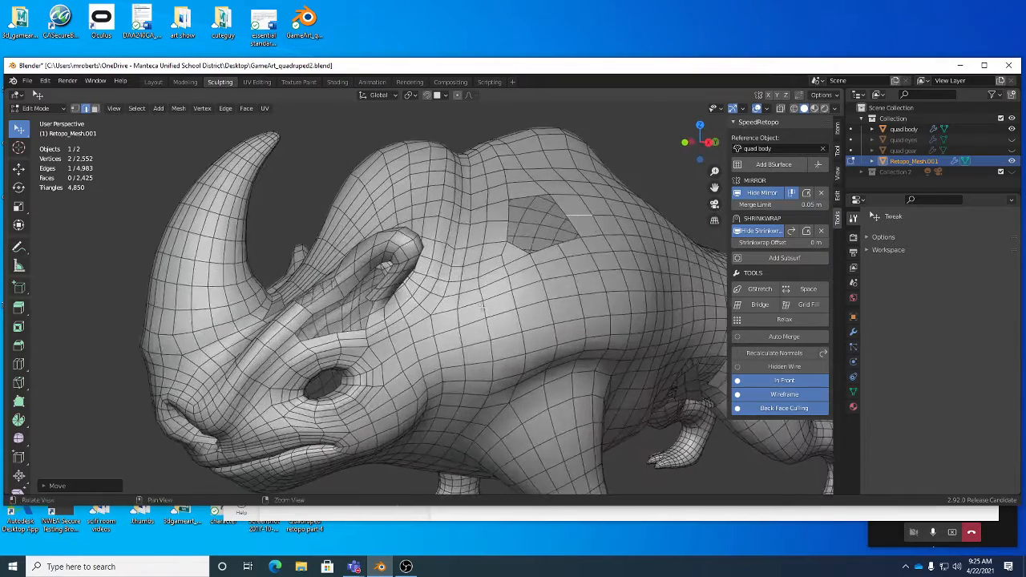
pyautogui.scroll(3, 469, 275)
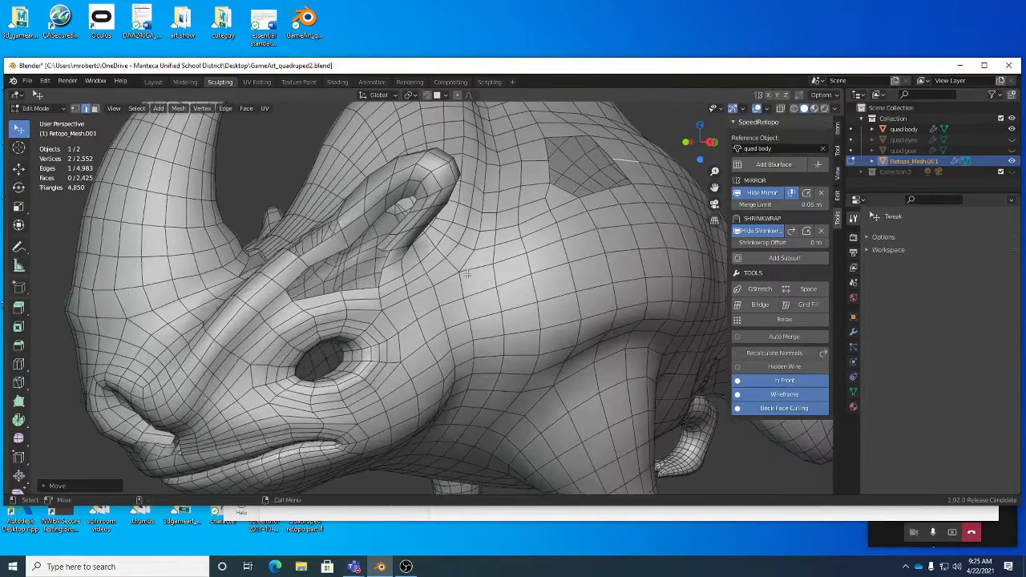
pyautogui.moveTo(460, 272); pyautogui.dragTo(545, 385, button='middle')
pyautogui.keyDown('shift'); pyautogui.moveTo(517, 229); pyautogui.dragTo(509, 270, button='middle'); pyautogui.keyUp('shift')
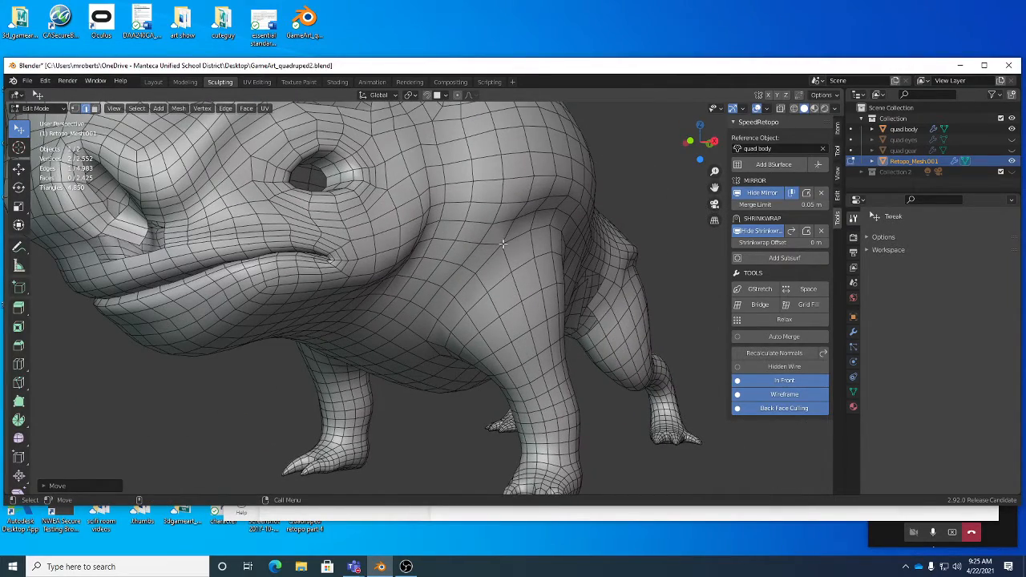
pyautogui.moveTo(503, 243); pyautogui.dragTo(315, 293, button='middle')
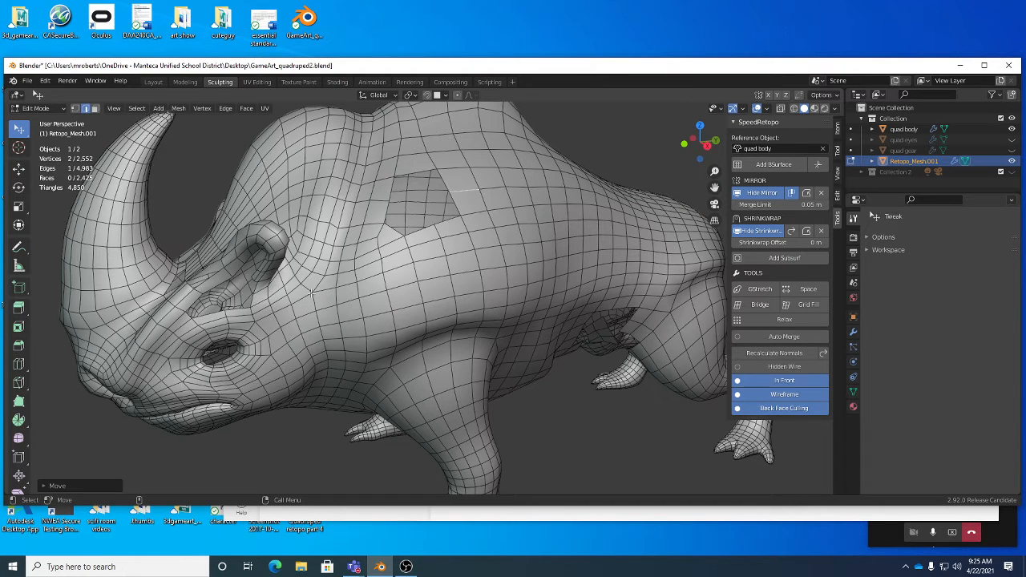
pyautogui.moveTo(311, 293)
pyautogui.mouseDown(button='middle')
pyautogui.moveTo(295, 287)
pyautogui.moveTo(315, 282)
pyautogui.mouseUp(button='middle')
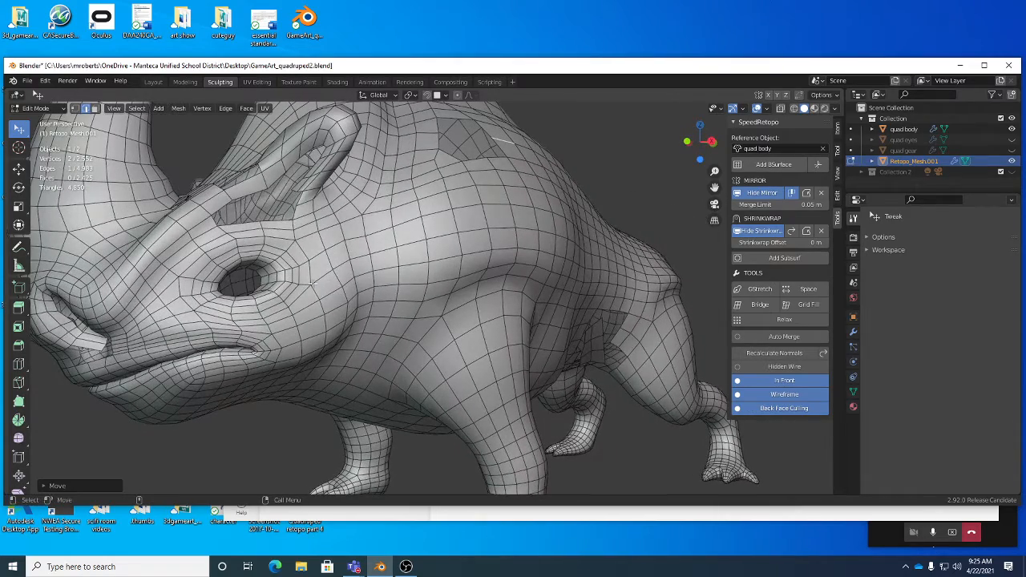
pyautogui.moveTo(405, 279)
pyautogui.mouseDown(button='middle')
pyautogui.moveTo(375, 286)
pyautogui.moveTo(409, 297)
pyautogui.mouseUp(button='middle')
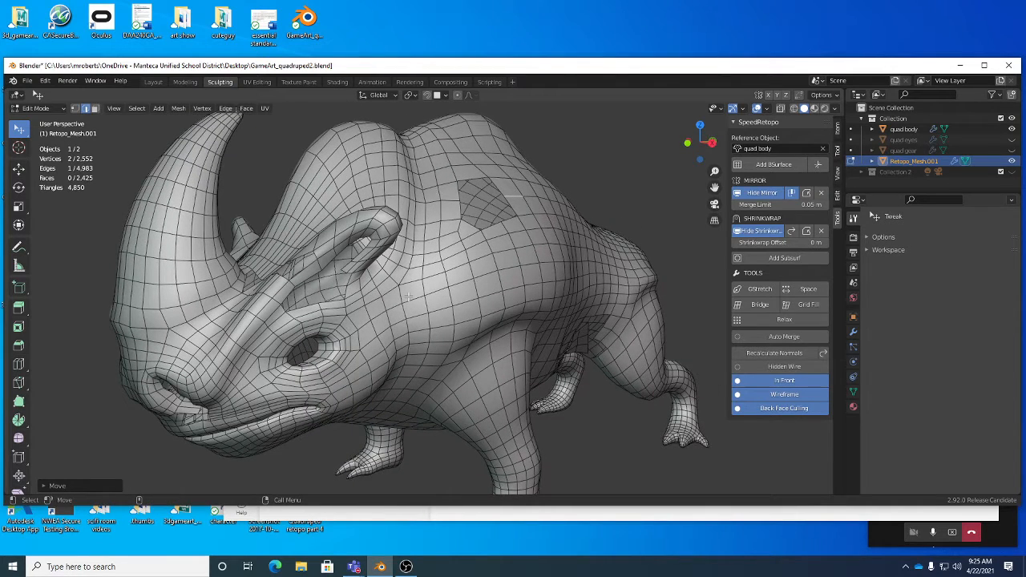
pyautogui.scroll(4, 409, 285)
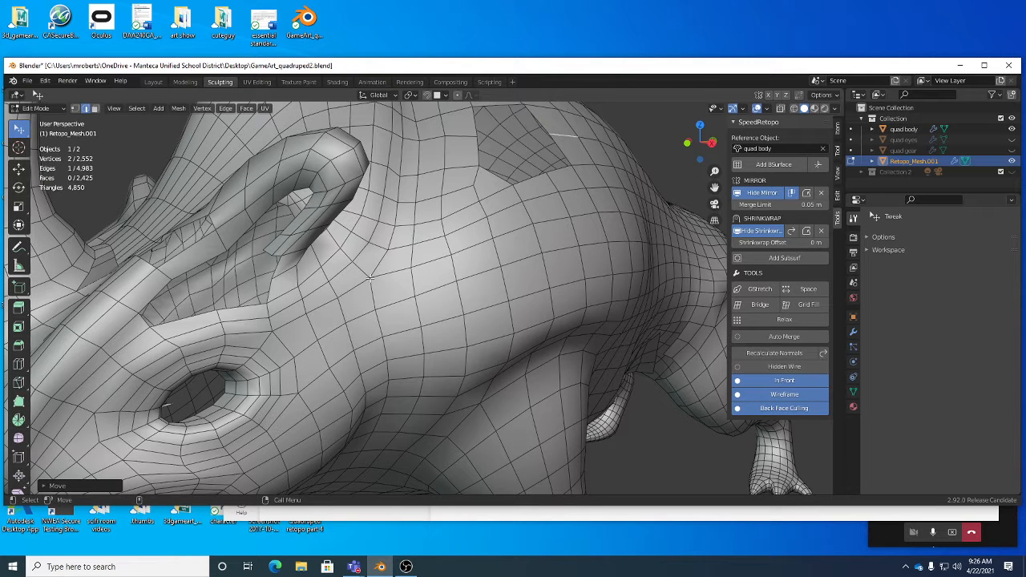
pyautogui.keyDown('ctrl'); pyautogui.moveTo(391, 242); pyautogui.dragTo(387, 291, button='middle'); pyautogui.keyUp('ctrl')
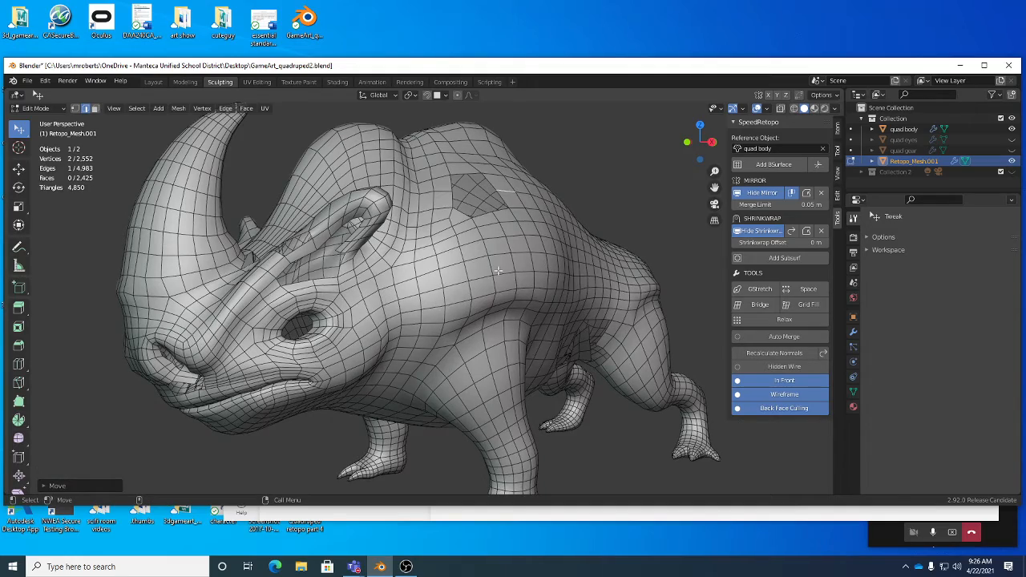
# - Switch to vertex selection and nudge individual vertices along the neck crease in front of the remaining shoulder gap
pyautogui.moveTo(481, 275); pyautogui.dragTo(440, 280, button='middle')
pyautogui.keyDown('alt'); pyautogui.moveTo(439, 280); pyautogui.dragTo(460, 294, button='right'); pyautogui.keyUp('alt')
pyautogui.press('1')
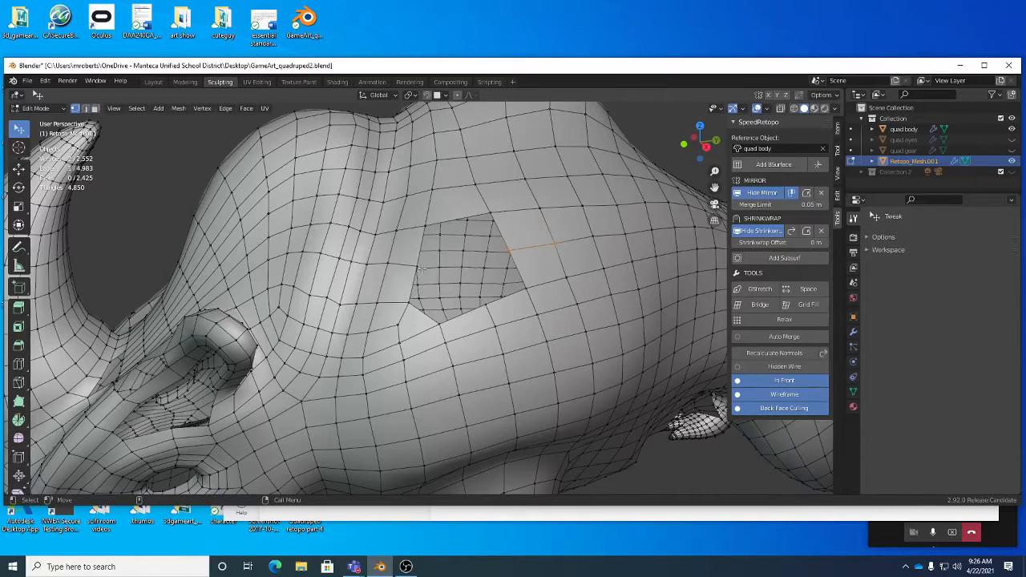
pyautogui.moveTo(417, 267); pyautogui.dragTo(419, 261)
pyautogui.press('g')
pyautogui.click(397, 231)
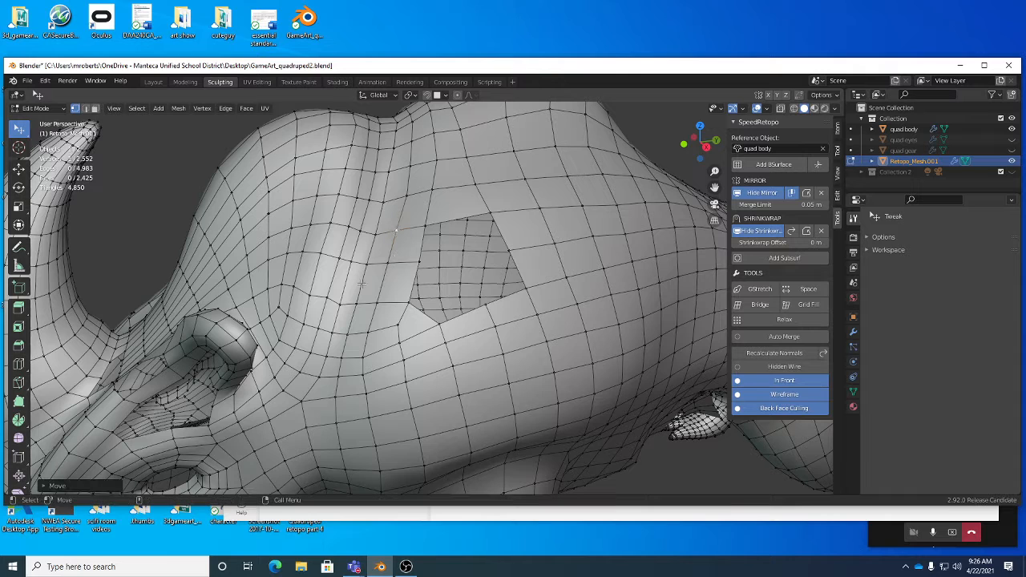
pyautogui.moveTo(326, 299); pyautogui.dragTo(326, 299)
# - Check the head, neck and front leg topology and save the file
pyautogui.moveTo(390, 255); pyautogui.dragTo(434, 229, button='middle')
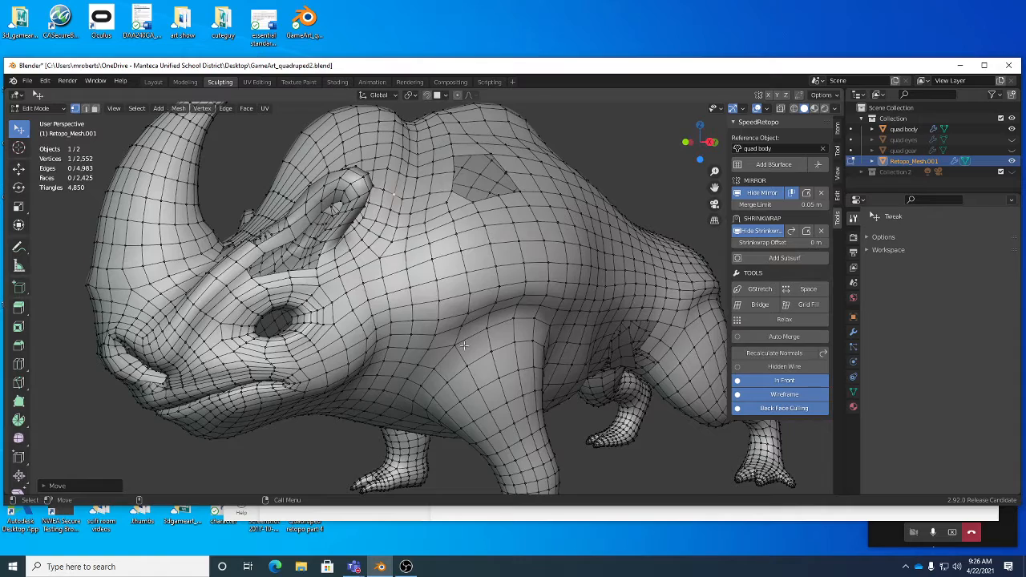
pyautogui.moveTo(416, 288)
pyautogui.mouseDown(button='middle')
pyautogui.moveTo(461, 293)
pyautogui.moveTo(428, 283)
pyautogui.mouseUp(button='middle')
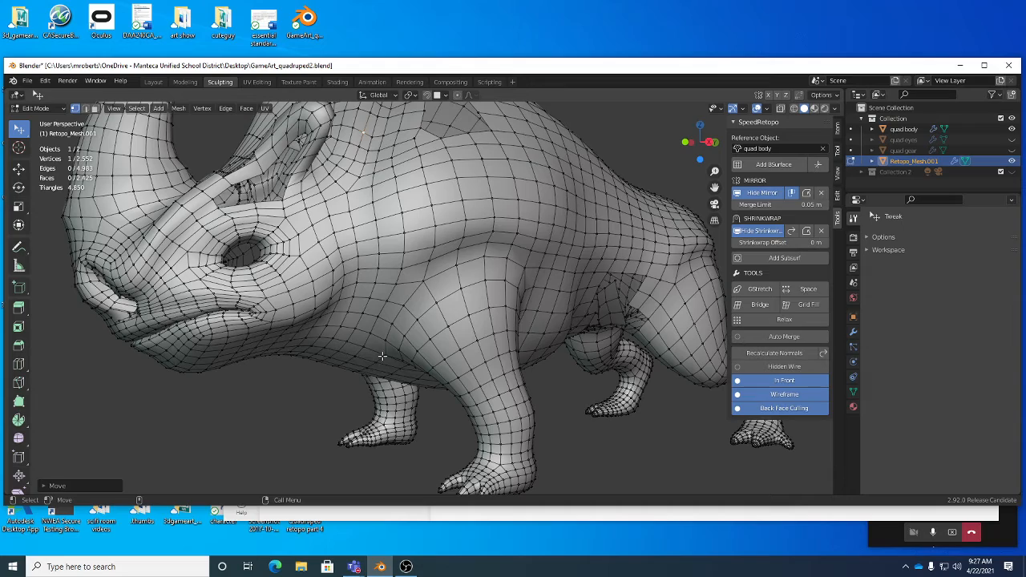
pyautogui.moveTo(383, 356); pyautogui.dragTo(428, 279, button='middle')
pyautogui.hotkey('ctrl', 's')
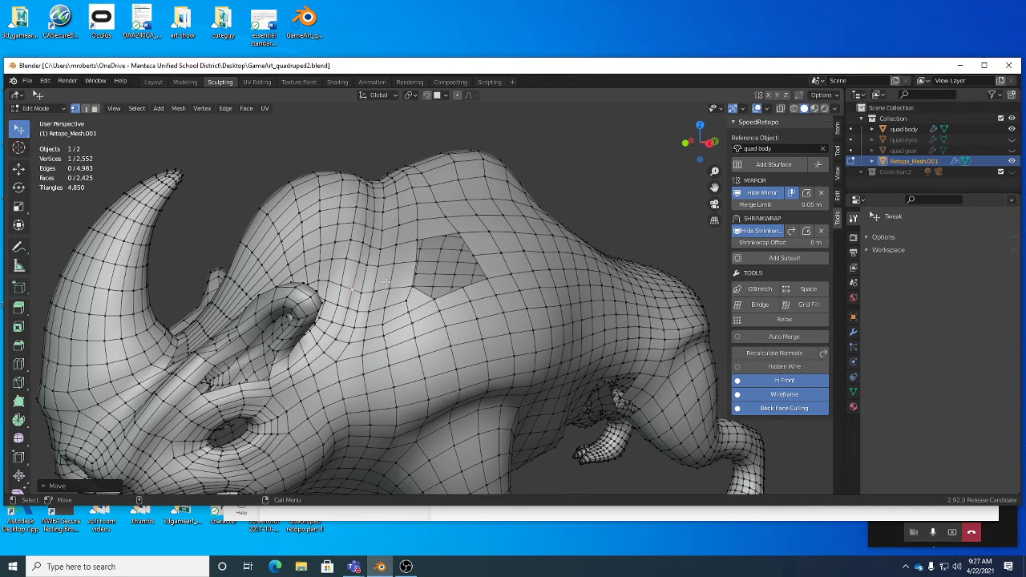
# - Reposition vertices on the shoulder strip above the remaining gap, close behind the neck crease, to smooth the edge flow
pyautogui.moveTo(378, 340); pyautogui.dragTo(395, 315, button='middle')
pyautogui.scroll(1, 394, 315)
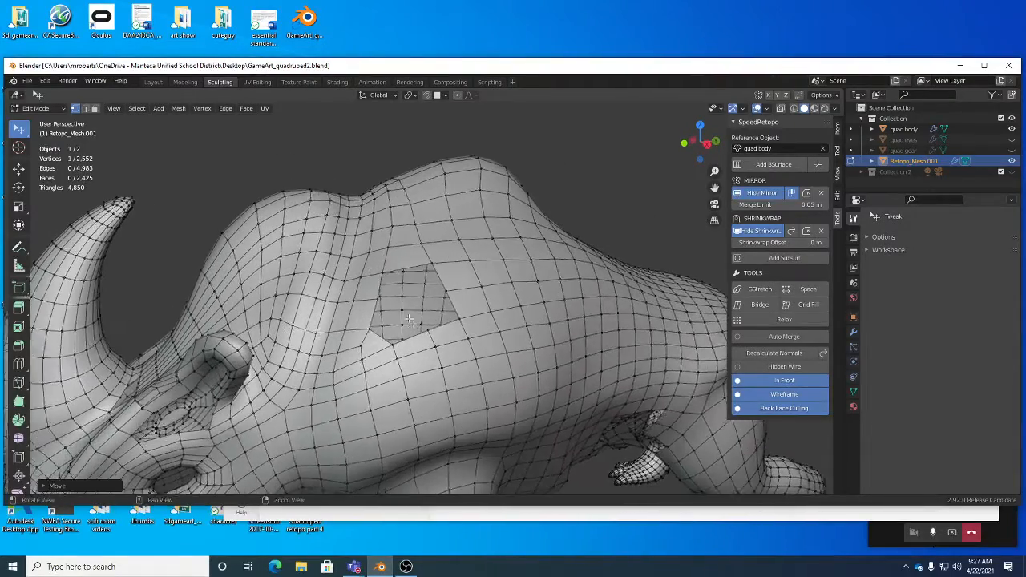
pyautogui.keyDown('shift'); pyautogui.moveTo(401, 280); pyautogui.dragTo(420, 261, button='middle'); pyautogui.keyUp('shift')
pyautogui.keyDown('alt'); pyautogui.moveTo(229, 366); pyautogui.dragTo(333, 281, button='middle'); pyautogui.keyUp('alt')
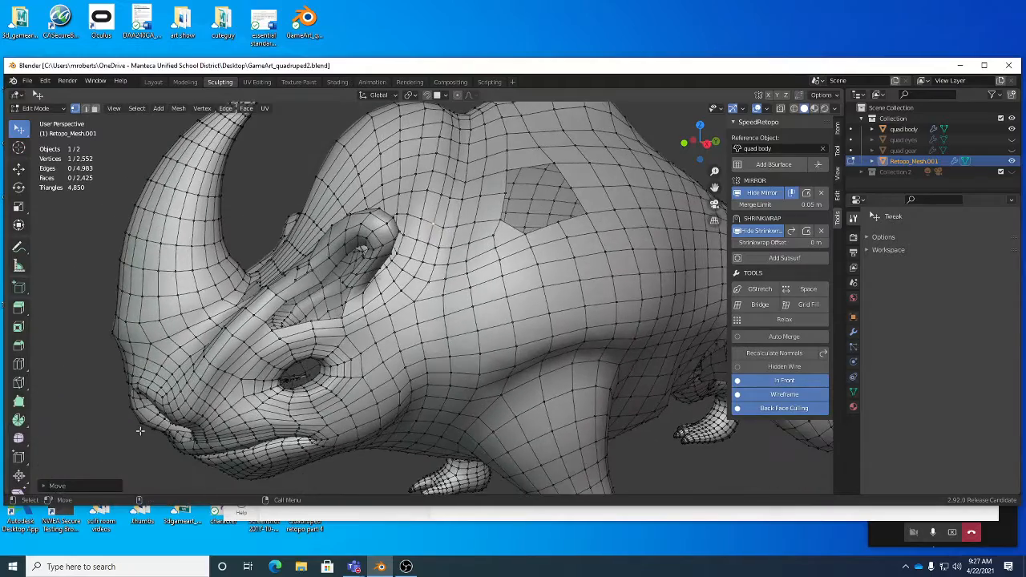
pyautogui.keyDown('alt'); pyautogui.moveTo(552, 168); pyautogui.dragTo(503, 239, button='middle'); pyautogui.keyUp('alt')
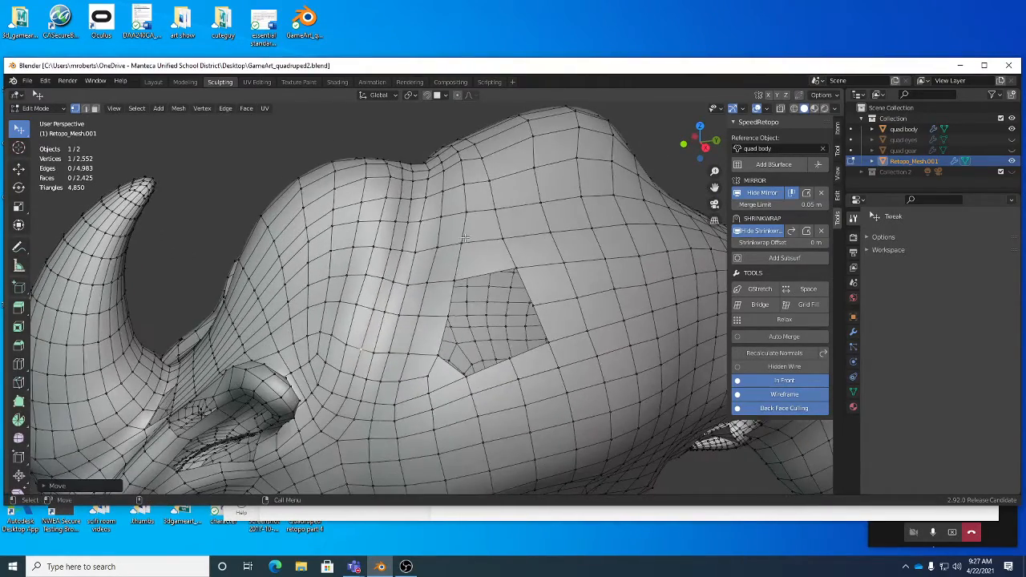
pyautogui.moveTo(462, 243); pyautogui.dragTo(465, 216)
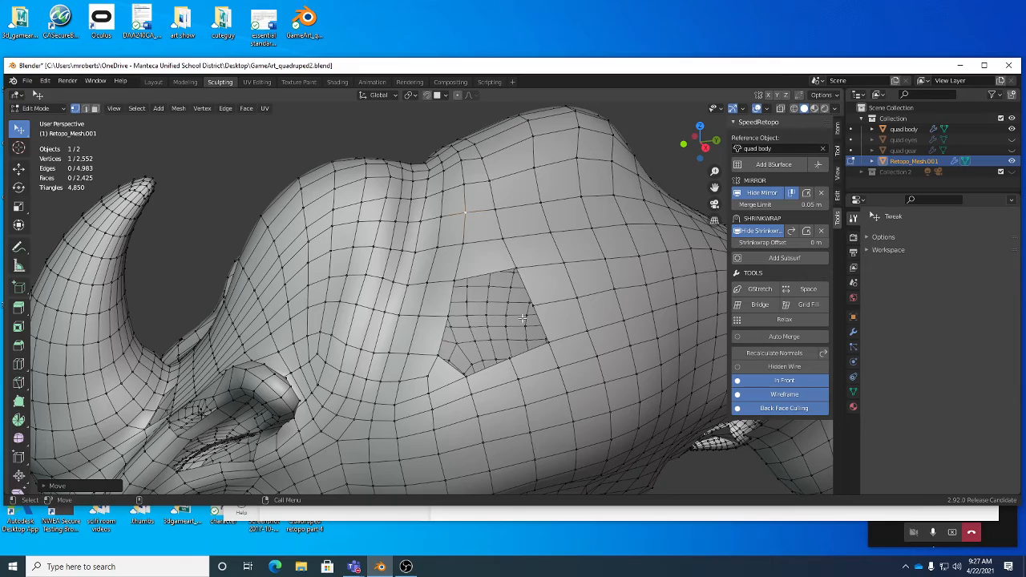
pyautogui.moveTo(523, 317); pyautogui.dragTo(477, 241, button='middle')
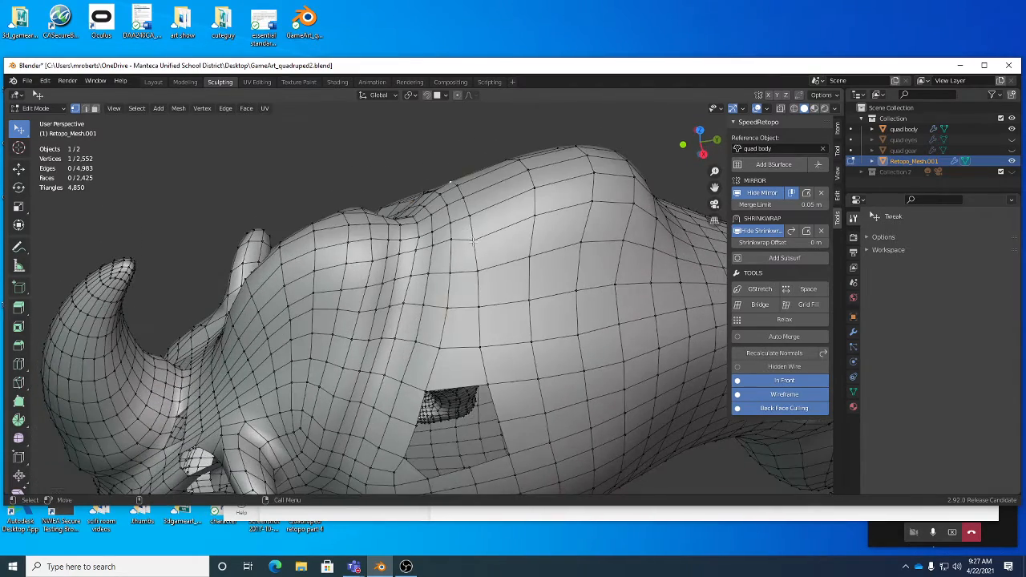
pyautogui.moveTo(473, 240); pyautogui.dragTo(471, 244)
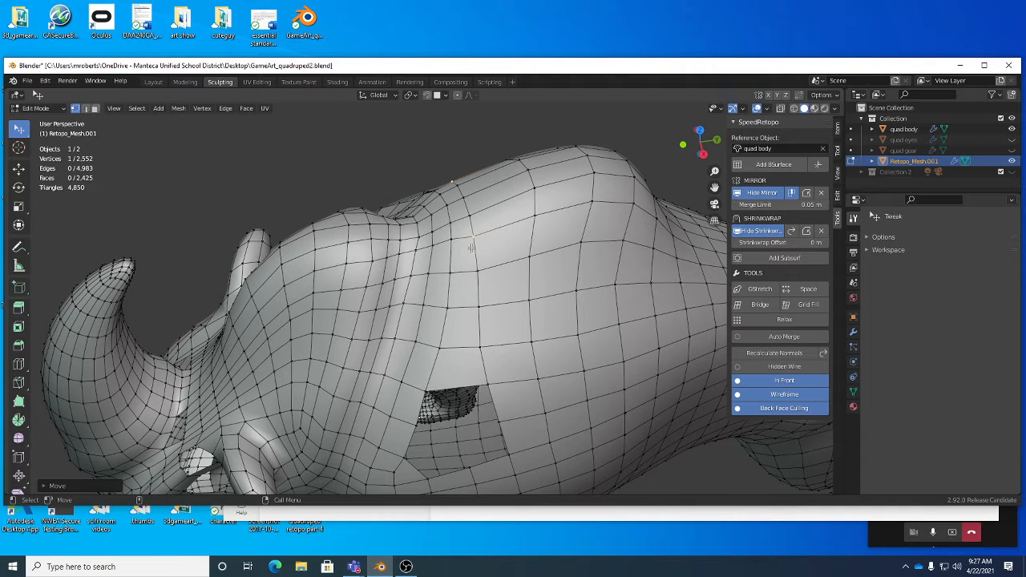
# - Edge-slide the vertical edge line above the shoulder gap toward the hump and reposition the vertices along the gap's rear border to straighten it
pyautogui.press('2')
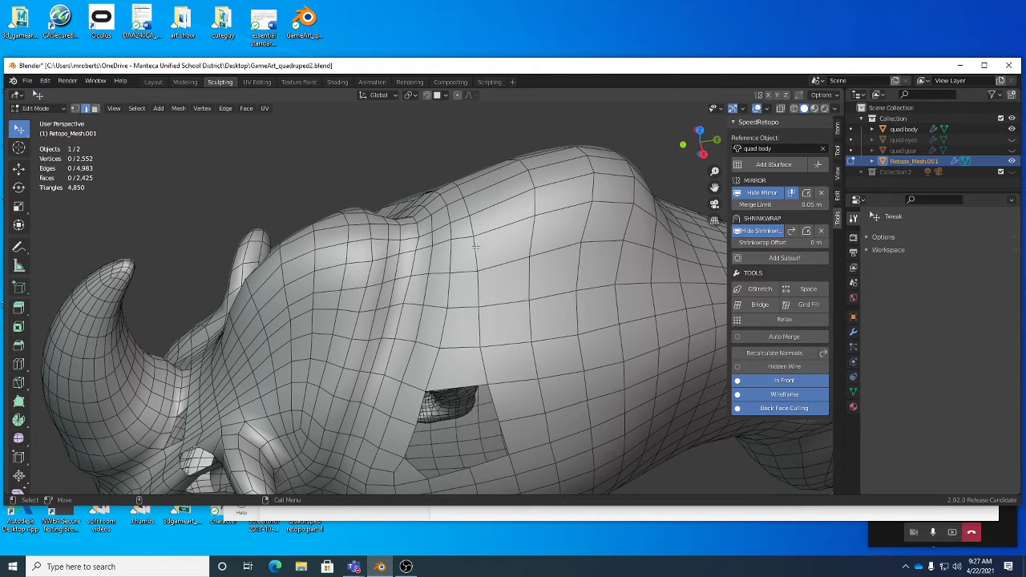
pyautogui.moveTo(476, 247); pyautogui.dragTo(471, 194, button='middle')
pyautogui.keyDown('alt'); pyautogui.click(472, 194); pyautogui.keyUp('alt')
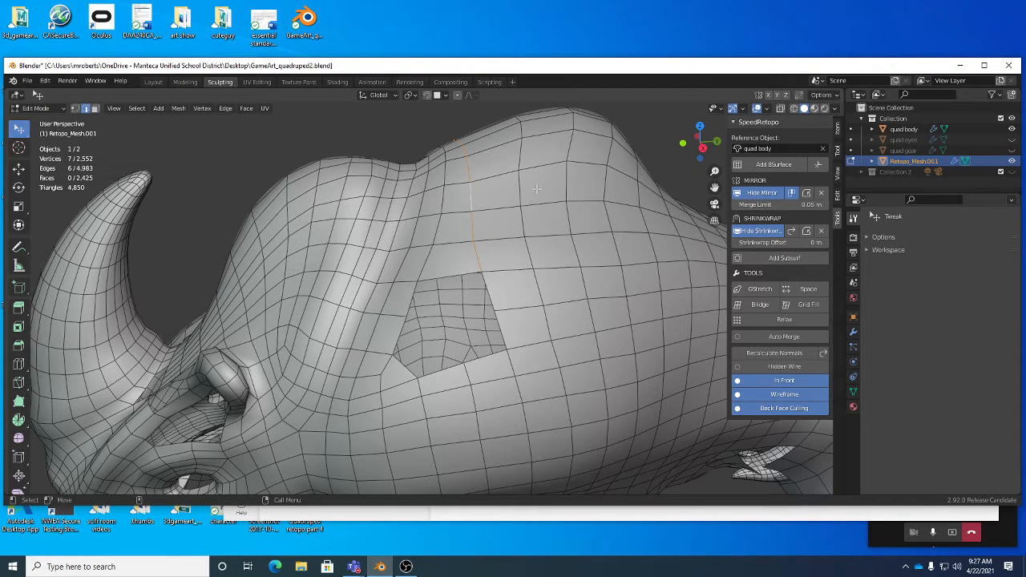
pyautogui.rightClick(581, 188)
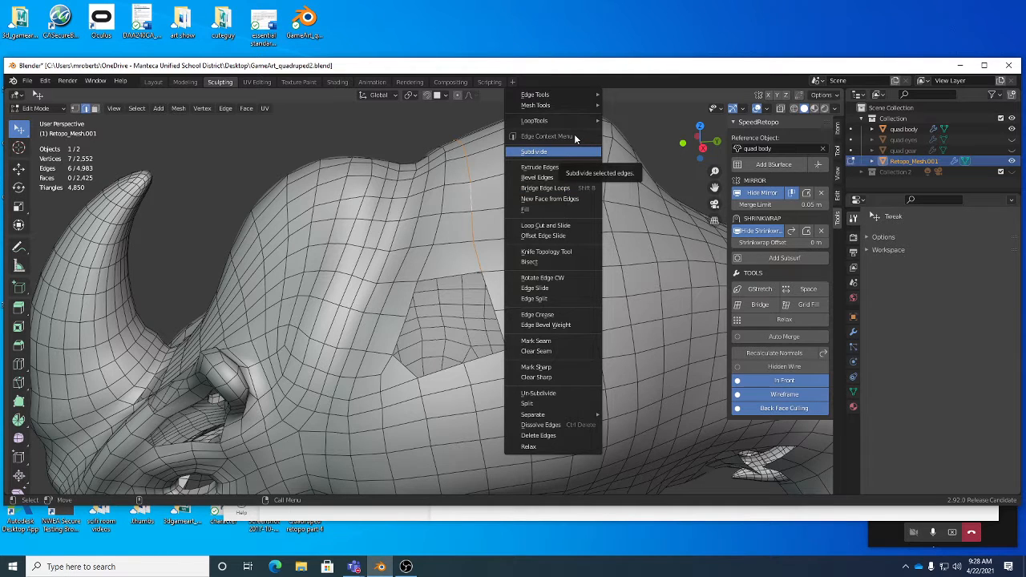
pyautogui.rightClick(556, 291)
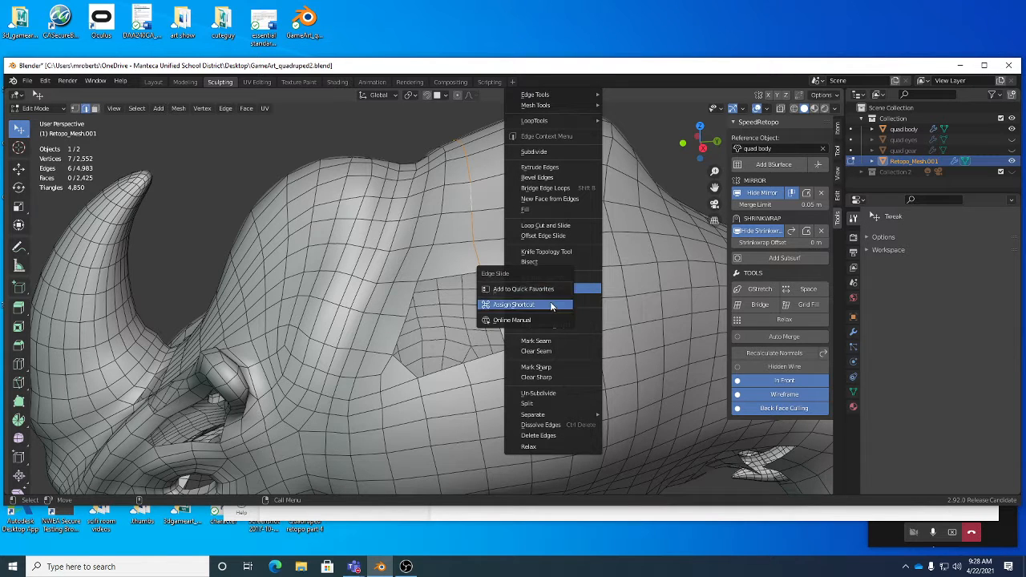
pyautogui.click(550, 301)
pyautogui.press('Escape')
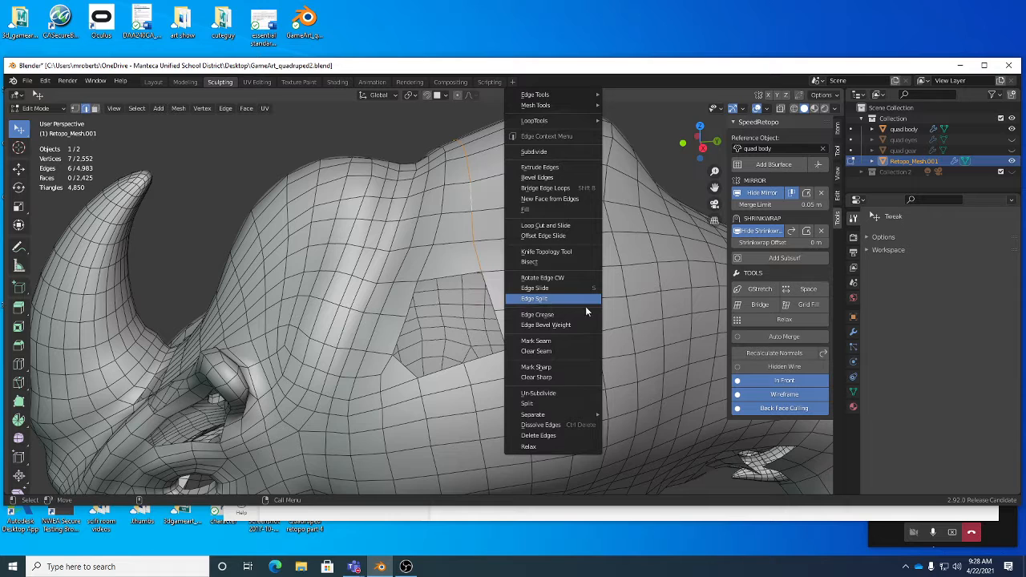
pyautogui.press('g')
pyautogui.press('g')
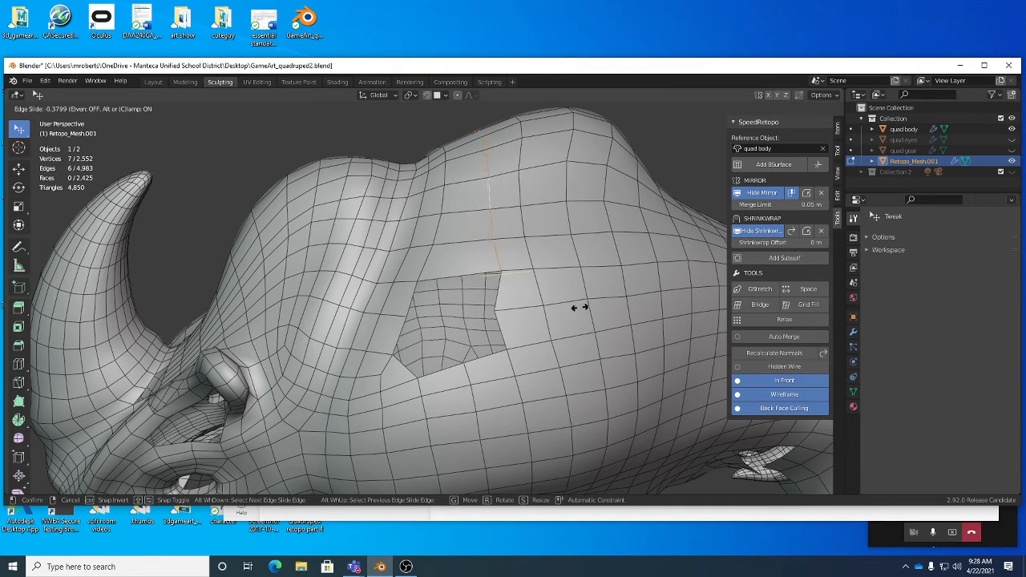
pyautogui.click(580, 308)
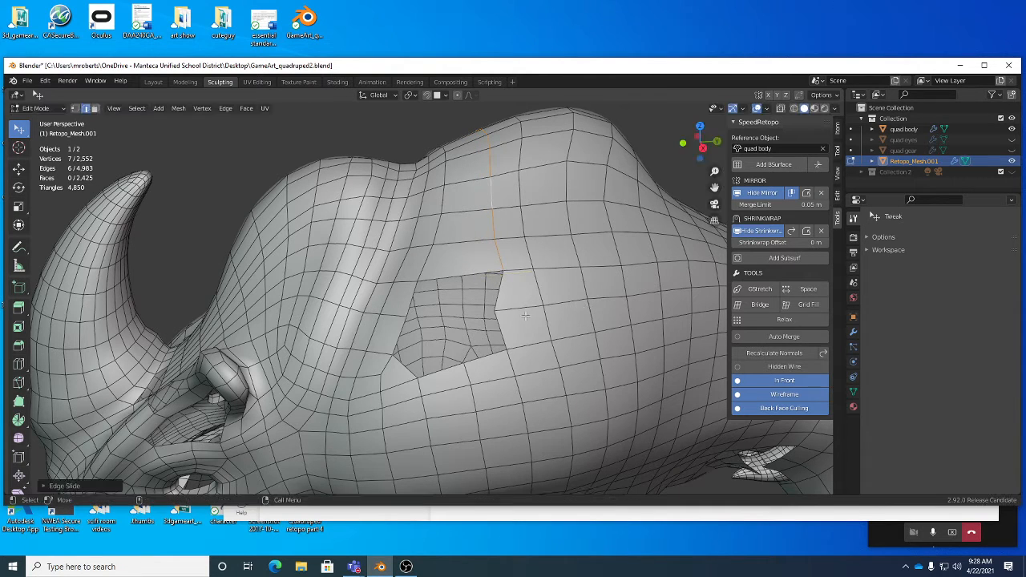
pyautogui.press('1')
pyautogui.moveTo(499, 311); pyautogui.dragTo(499, 272)
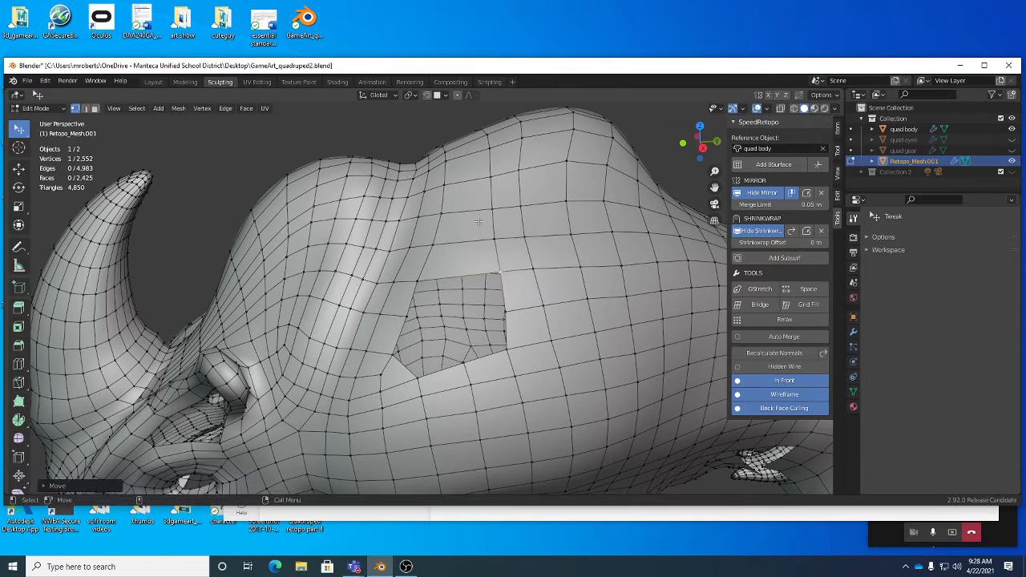
# - Add a single vertical loop cut through the shoulder strip above the gap, then return to the Tweak tool
pyautogui.click(18, 364)
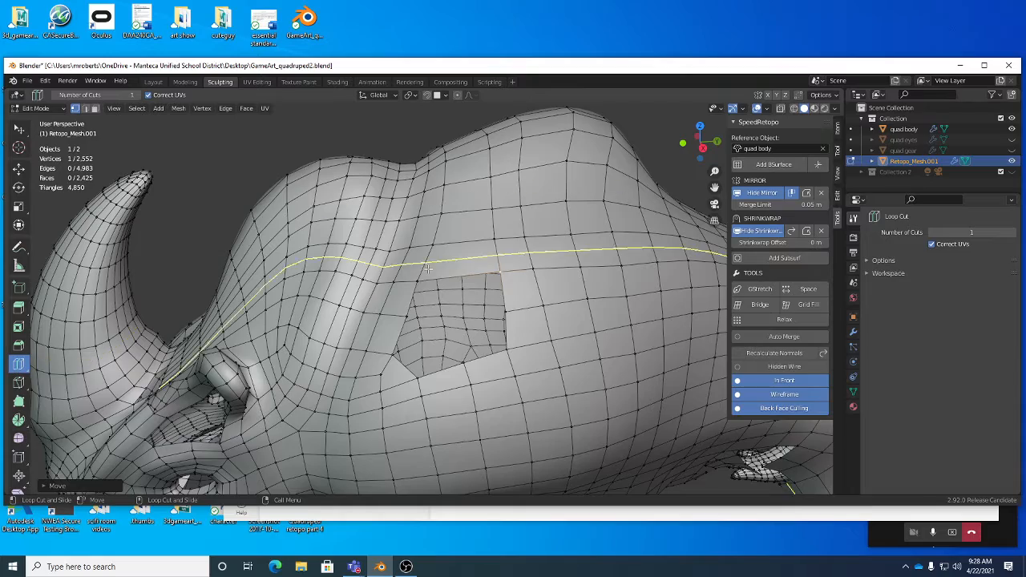
pyautogui.click(452, 249)
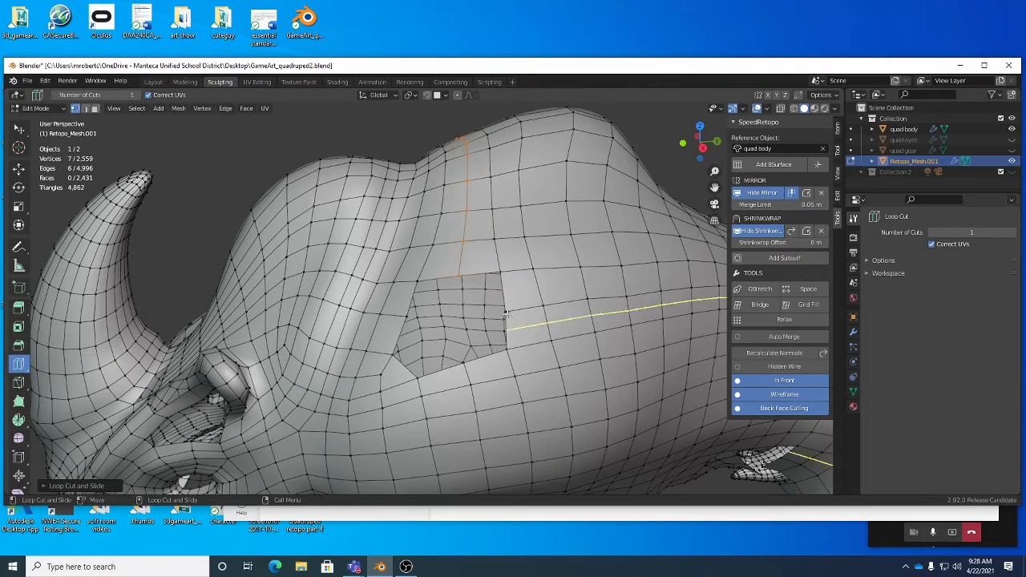
pyautogui.moveTo(492, 247)
pyautogui.mouseDown(button='middle')
pyautogui.moveTo(574, 309)
pyautogui.moveTo(481, 239)
pyautogui.mouseUp(button='middle')
pyautogui.hotkey('ctrl', 'z')
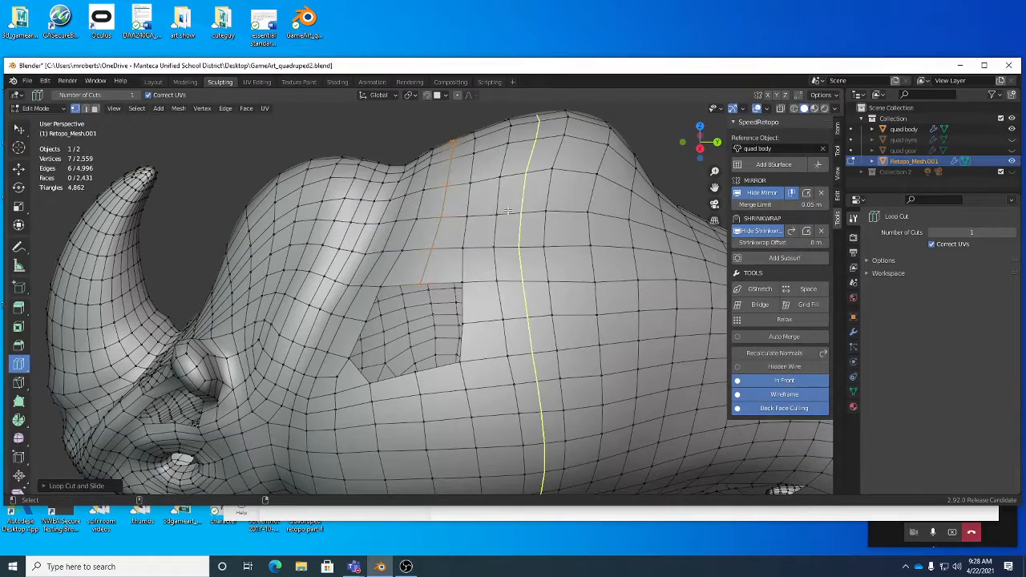
pyautogui.click(457, 232)
pyautogui.moveTo(457, 233); pyautogui.dragTo(479, 265, button='middle')
pyautogui.press('w')
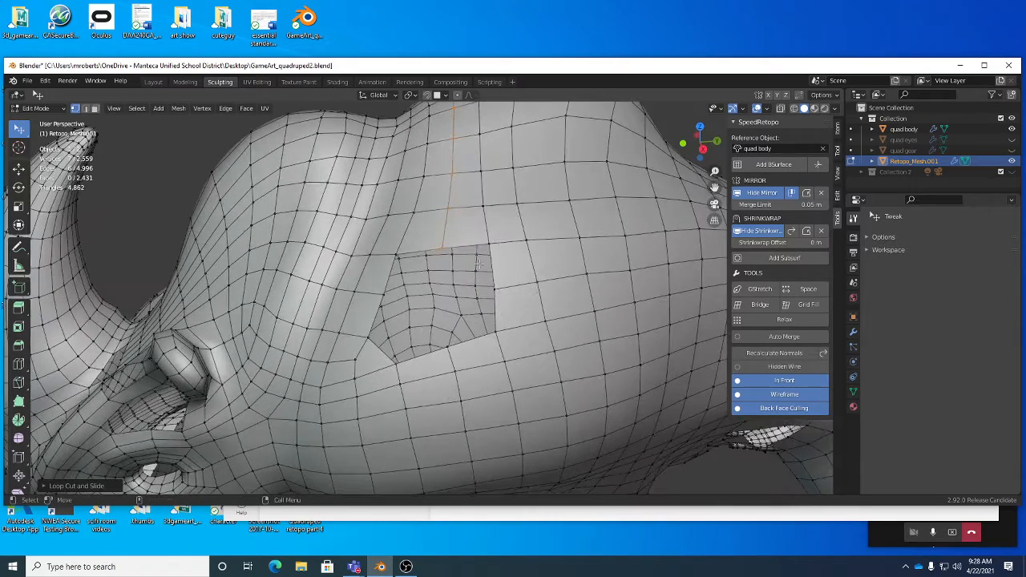
# - With Auto Merge enabled, extrude the two rear border edges of the shoulder gap forward so their ends merge with the surrounding mesh
pyautogui.press('2')
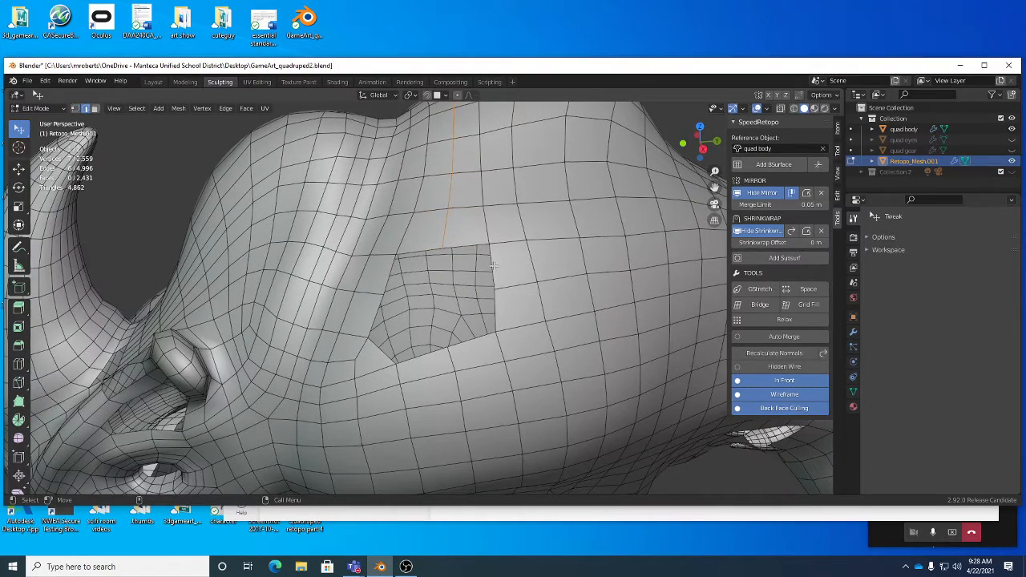
pyautogui.click(496, 266)
pyautogui.keyDown('shift'); pyautogui.click(496, 297); pyautogui.keyUp('shift')
pyautogui.click(781, 336)
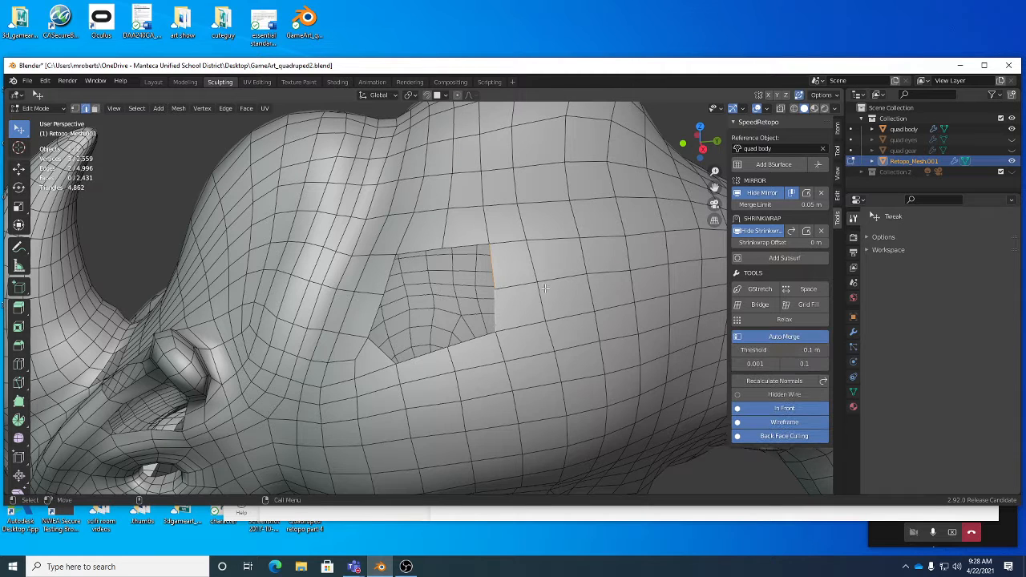
pyautogui.hotkey('ctrl', 'e')
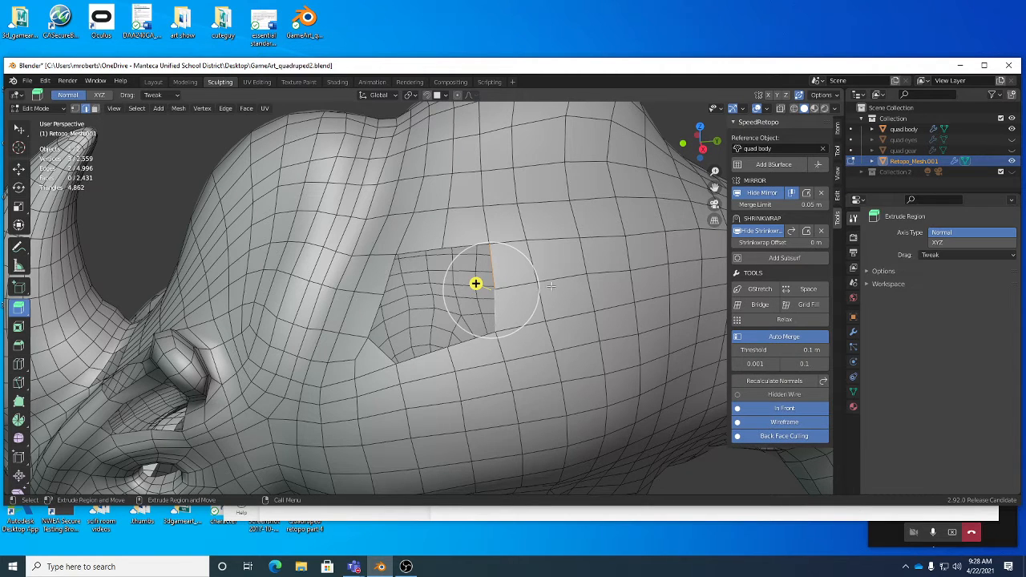
pyautogui.moveTo(574, 282); pyautogui.dragTo(531, 287, button='middle')
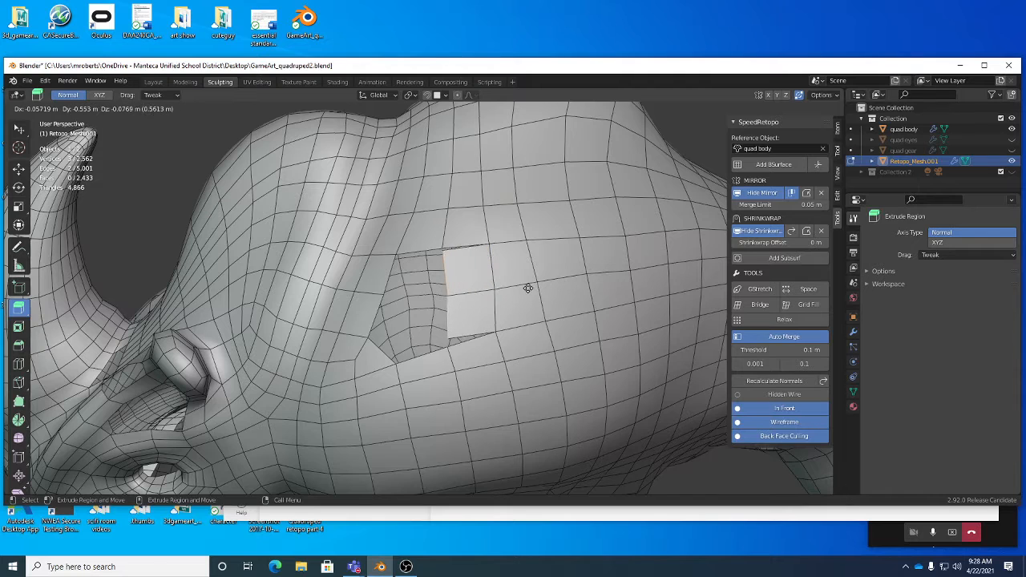
pyautogui.click(529, 287)
pyautogui.press('c')
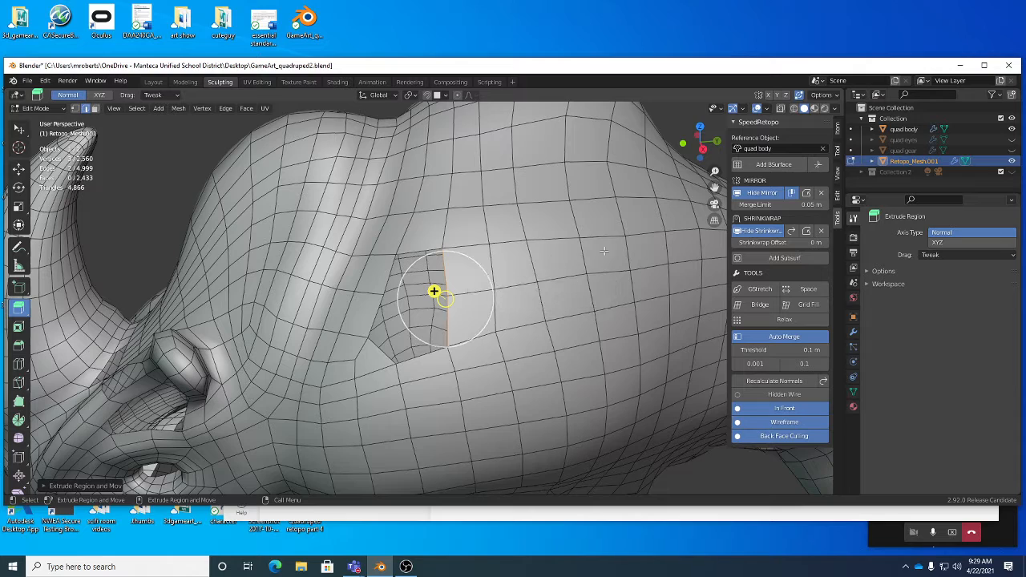
# - Turn off Auto Merge and switch back to the Tweak tool
pyautogui.moveTo(553, 281); pyautogui.dragTo(564, 276, button='middle')
pyautogui.moveTo(559, 275); pyautogui.dragTo(594, 288, button='middle')
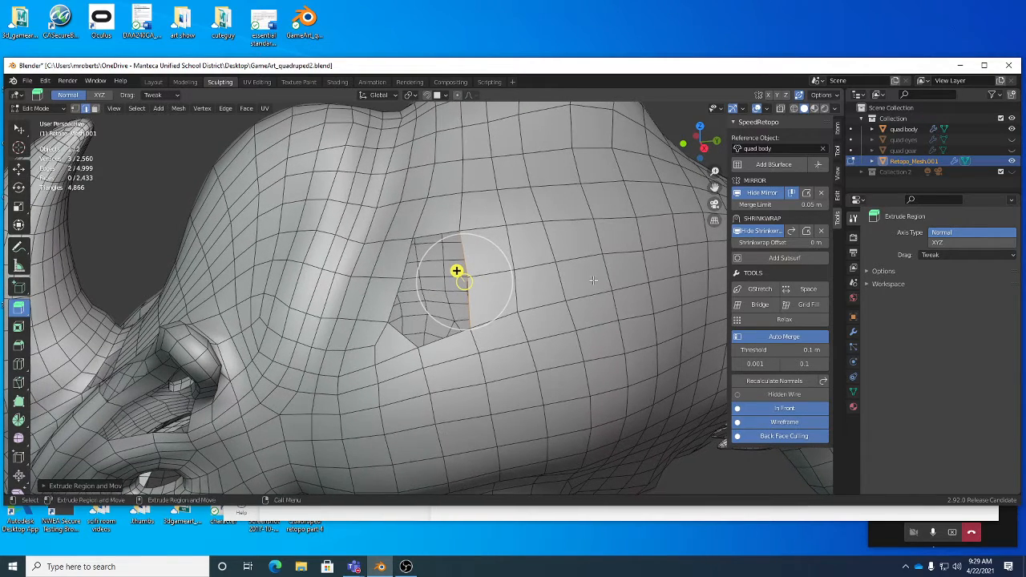
pyautogui.click(789, 339)
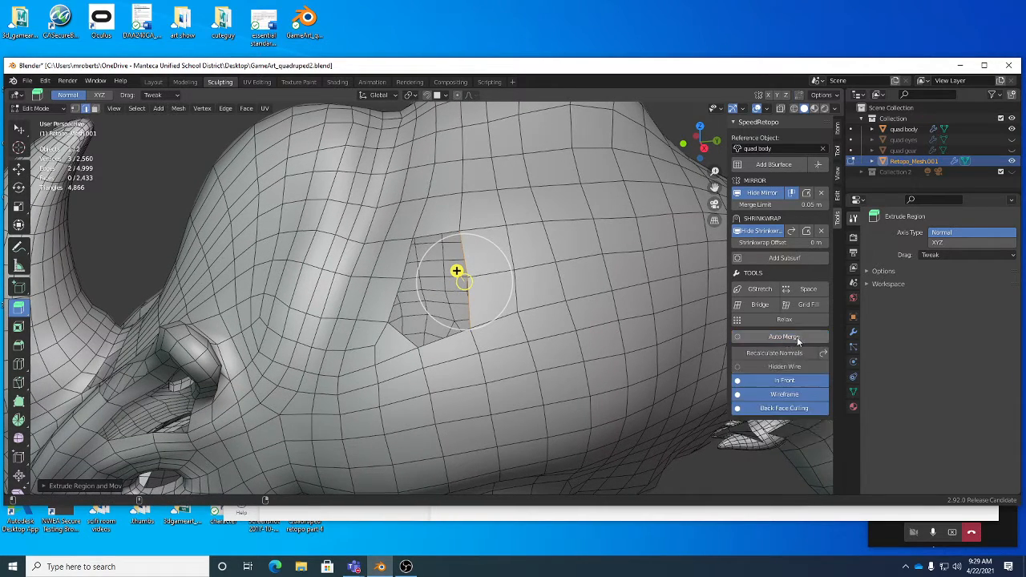
pyautogui.moveTo(494, 252); pyautogui.dragTo(474, 293, button='middle')
pyautogui.press('w')
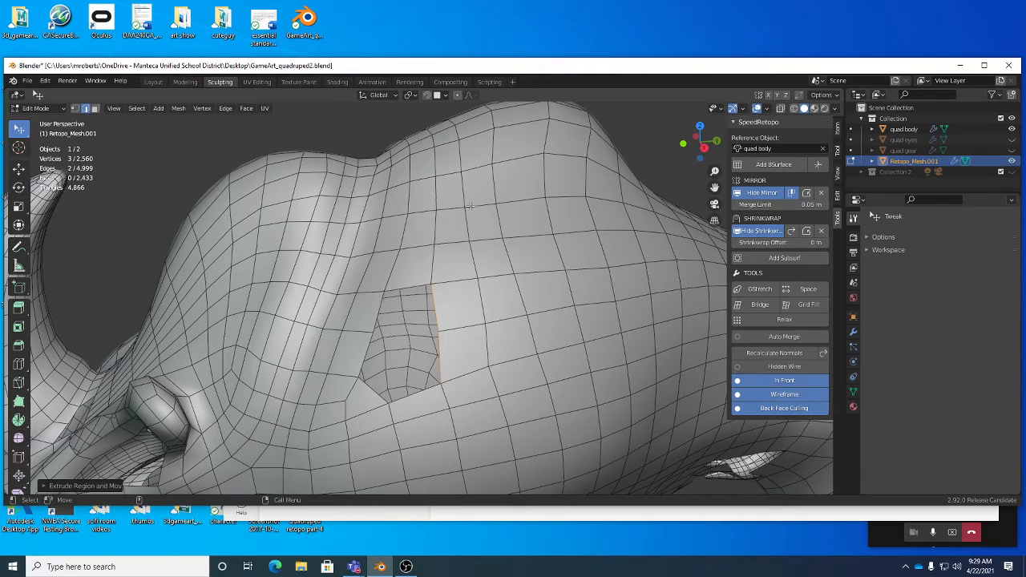
# - Switch to Sculpt Mode and use the Grab brush to even out the quads on the upper shoulder and hump
pyautogui.moveTo(471, 207); pyautogui.dragTo(447, 249, button='middle')
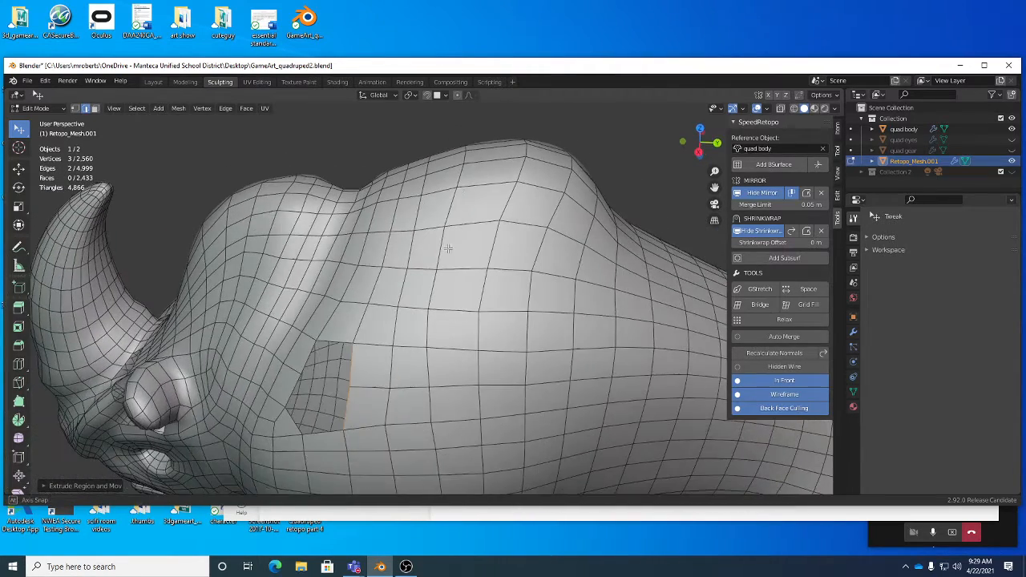
pyautogui.moveTo(544, 172); pyautogui.dragTo(511, 231, button='middle')
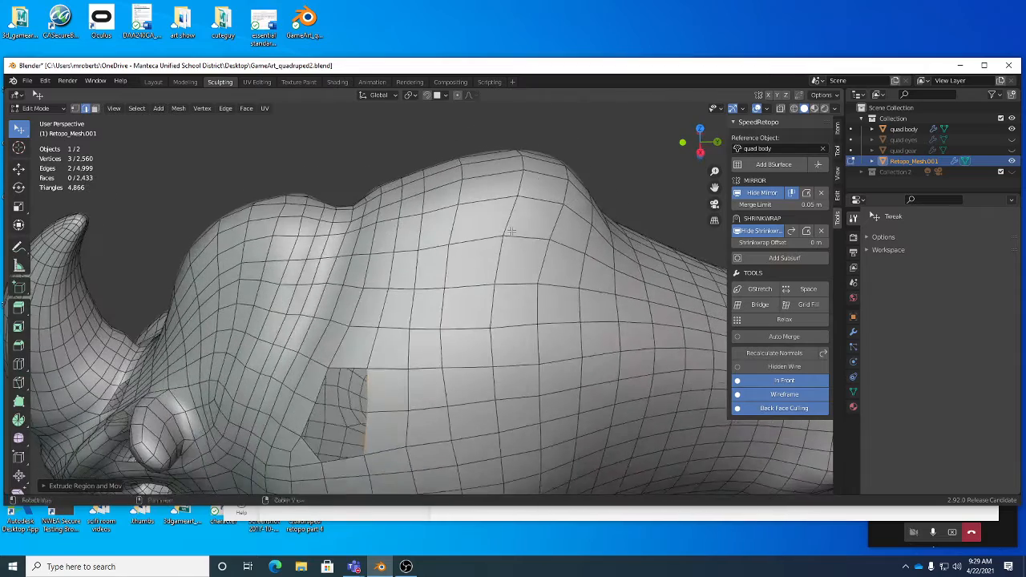
pyautogui.press('Tab')
pyautogui.moveTo(429, 213); pyautogui.dragTo(471, 201)
pyautogui.moveTo(430, 197); pyautogui.dragTo(470, 183)
pyautogui.moveTo(476, 328)
pyautogui.mouseDown(button='middle')
pyautogui.moveTo(484, 320)
pyautogui.moveTo(454, 313)
pyautogui.moveTo(477, 282)
pyautogui.mouseUp(button='middle')
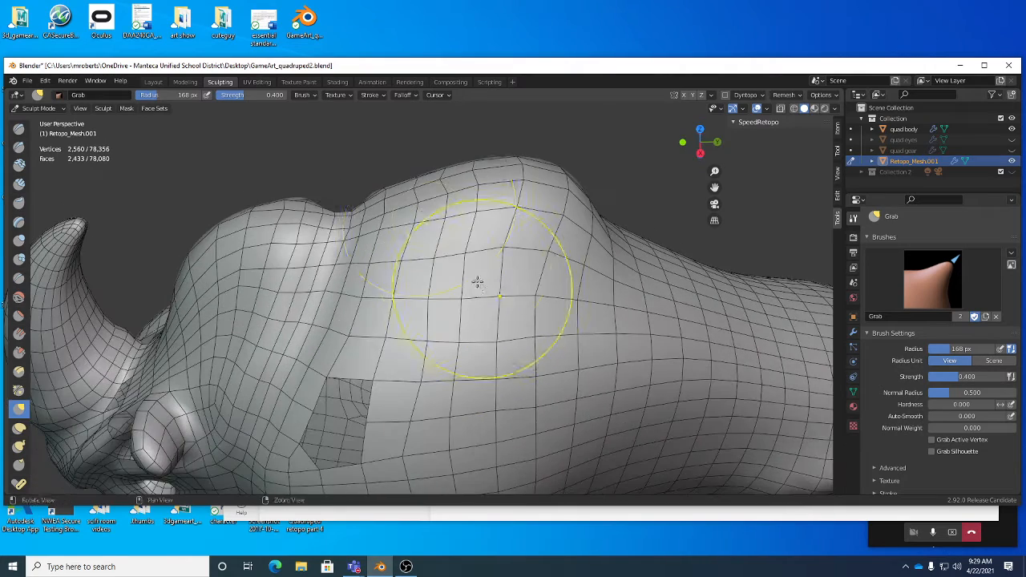
pyautogui.moveTo(443, 191)
pyautogui.mouseDown(button='middle')
pyautogui.moveTo(470, 211)
pyautogui.moveTo(414, 251)
pyautogui.mouseUp(button='middle')
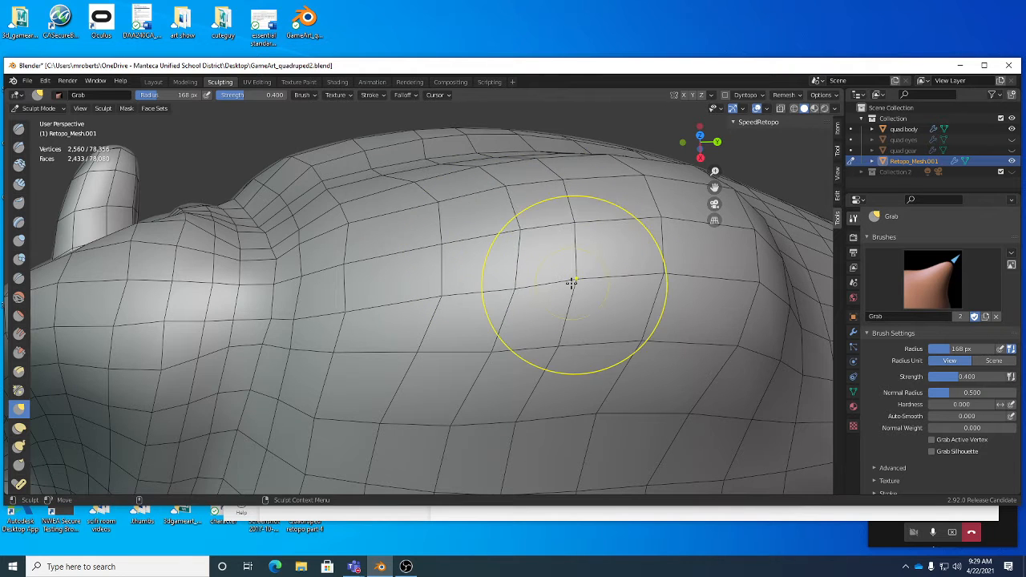
pyautogui.moveTo(529, 282)
pyautogui.mouseDown()
pyautogui.moveTo(513, 229)
pyautogui.moveTo(460, 238)
pyautogui.mouseUp()
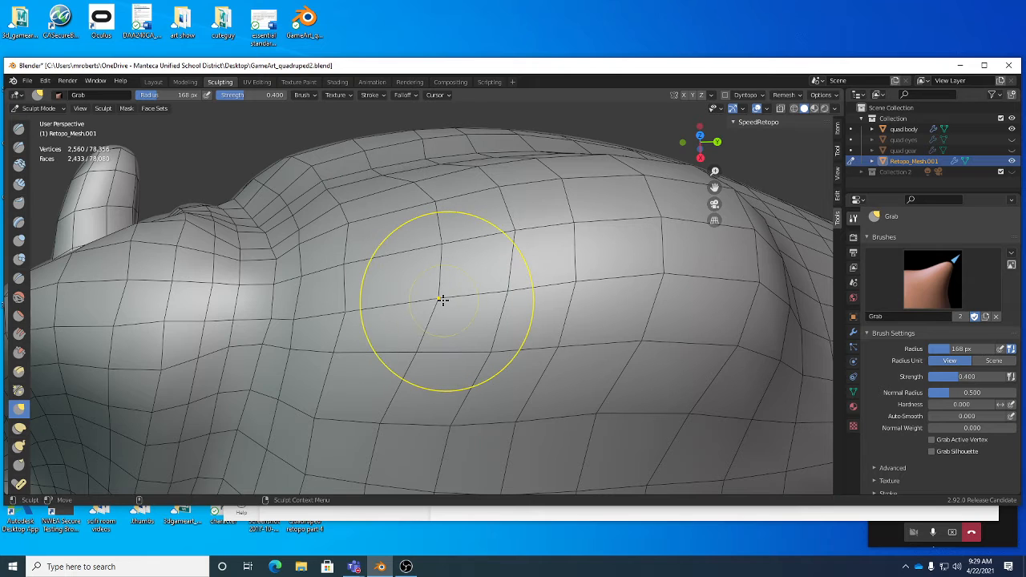
# - Set the Grab brush radius to 200 px and nudge the shoulder quads behind the gap into more even spacing
pyautogui.press('[')
pyautogui.press(']')
pyautogui.press(']')
pyautogui.press(']')
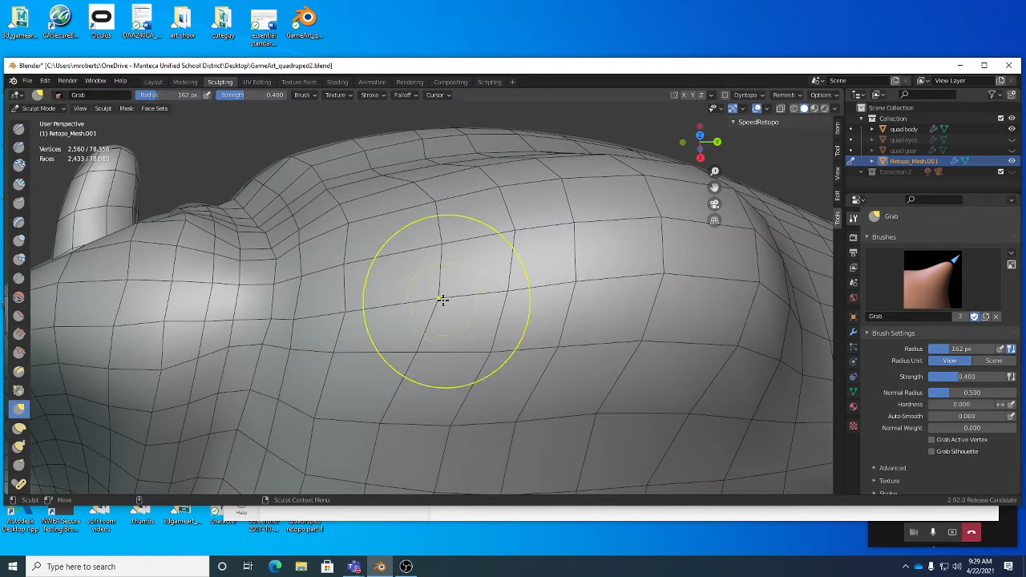
pyautogui.press(']')
pyautogui.press(']')
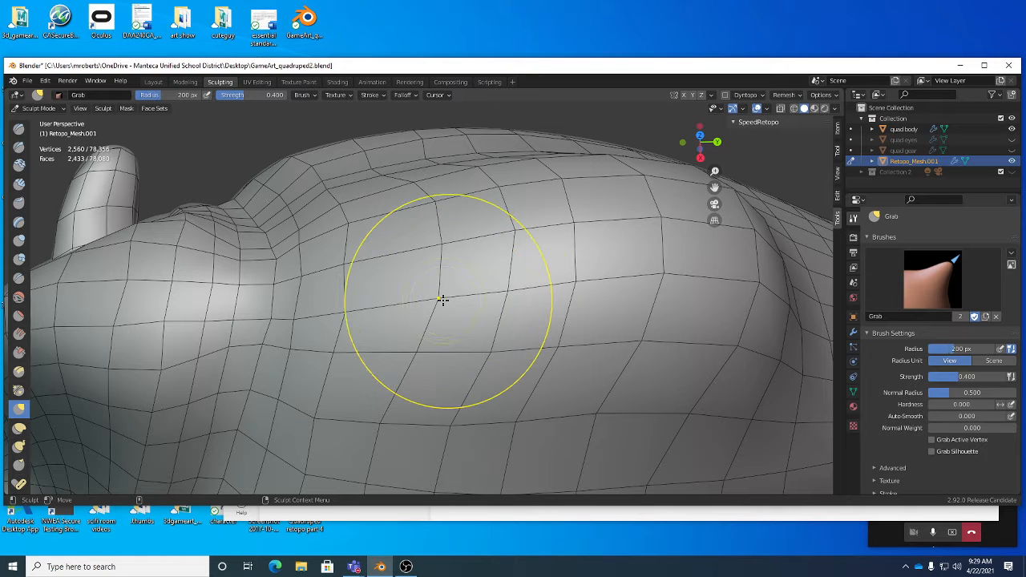
pyautogui.moveTo(443, 299)
pyautogui.mouseDown(button='middle')
pyautogui.moveTo(460, 302)
pyautogui.moveTo(414, 300)
pyautogui.moveTo(441, 284)
pyautogui.moveTo(432, 276)
pyautogui.moveTo(452, 249)
pyautogui.moveTo(465, 275)
pyautogui.moveTo(442, 277)
pyautogui.moveTo(468, 291)
pyautogui.moveTo(483, 329)
pyautogui.moveTo(458, 348)
pyautogui.mouseUp(button='middle')
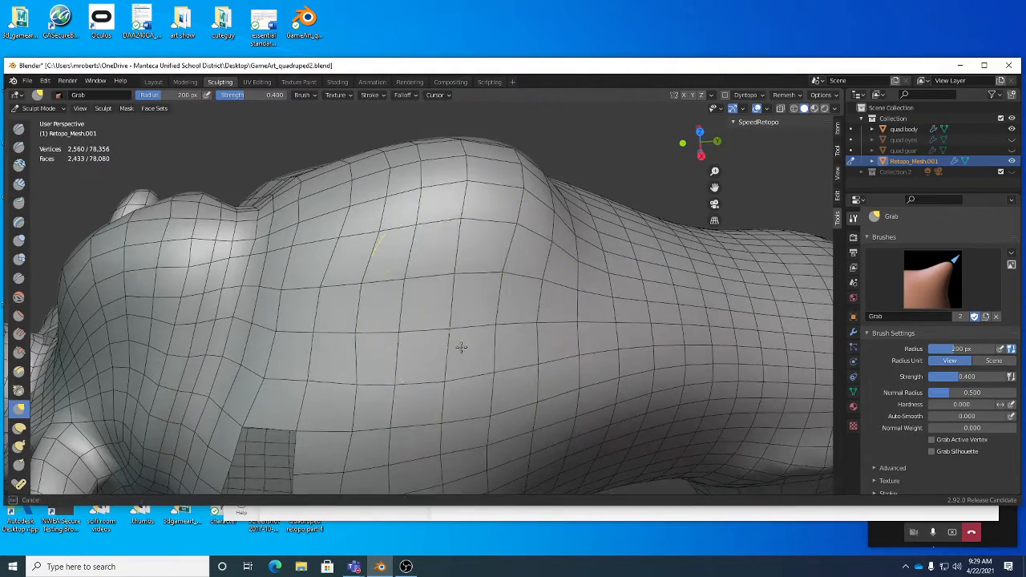
pyautogui.moveTo(479, 310)
pyautogui.mouseDown(button='middle')
pyautogui.moveTo(493, 327)
pyautogui.moveTo(355, 355)
pyautogui.moveTo(390, 236)
pyautogui.mouseUp(button='middle')
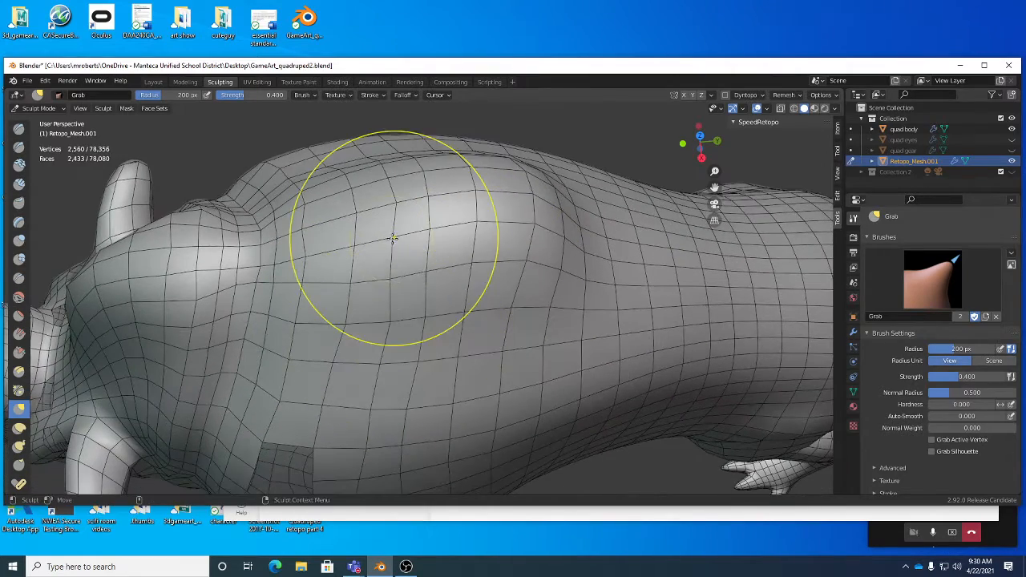
pyautogui.keyDown('alt'); pyautogui.moveTo(476, 276); pyautogui.dragTo(469, 229); pyautogui.keyUp('alt')
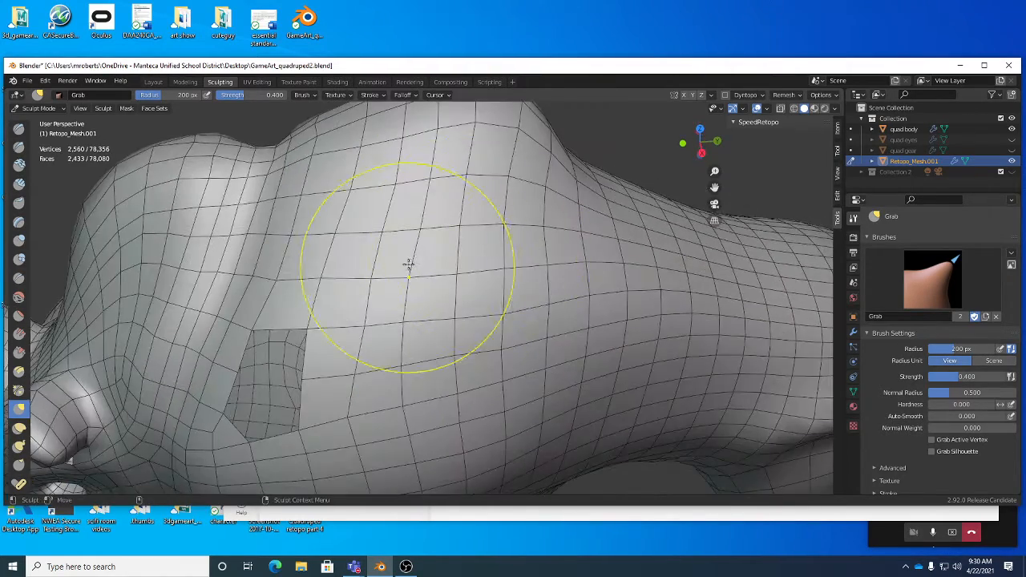
pyautogui.moveTo(441, 326); pyautogui.dragTo(413, 305, button='middle')
pyautogui.moveTo(426, 338); pyautogui.dragTo(428, 339)
pyautogui.moveTo(396, 365); pyautogui.dragTo(409, 364)
pyautogui.moveTo(352, 358); pyautogui.dragTo(364, 354)
# - Examine the quad spacing across the shoulder hump and flank behind the gap from several angles
pyautogui.moveTo(463, 337)
pyautogui.mouseDown(button='middle')
pyautogui.moveTo(477, 252)
pyautogui.moveTo(447, 243)
pyautogui.mouseUp(button='middle')
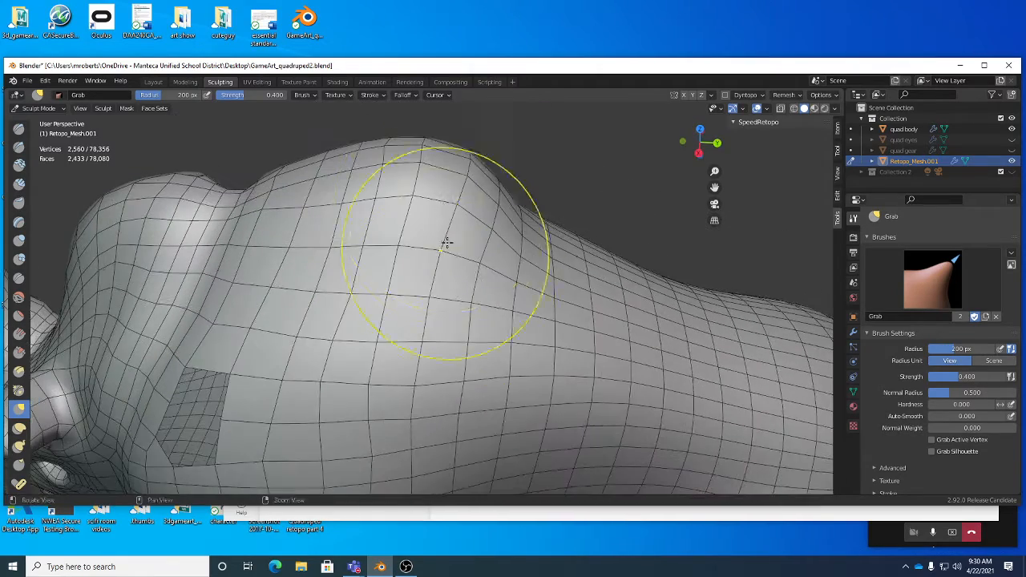
pyautogui.moveTo(439, 311); pyautogui.dragTo(435, 303, button='middle')
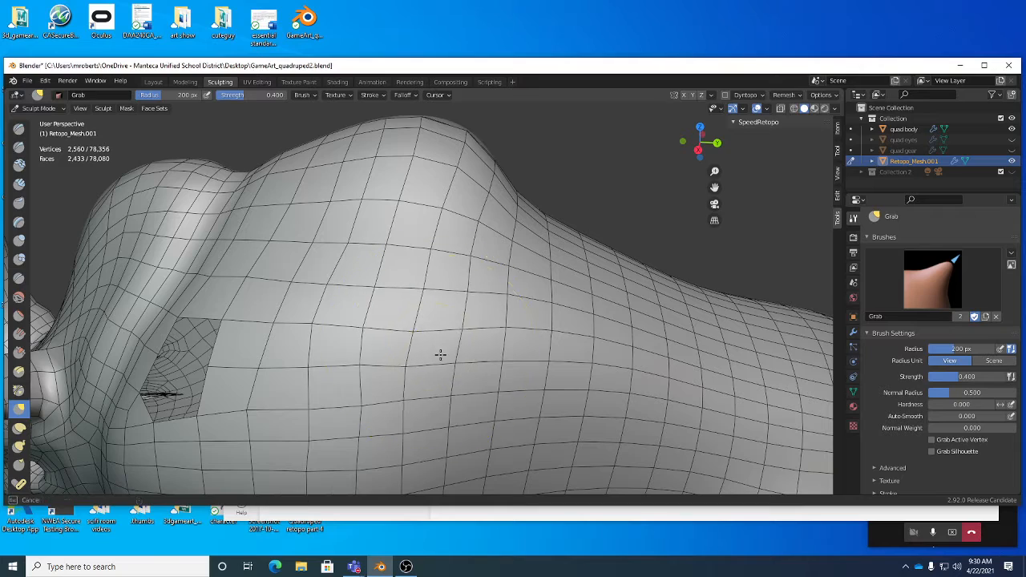
pyautogui.moveTo(440, 355)
pyautogui.mouseDown(button='middle')
pyautogui.moveTo(451, 366)
pyautogui.moveTo(453, 287)
pyautogui.mouseUp(button='middle')
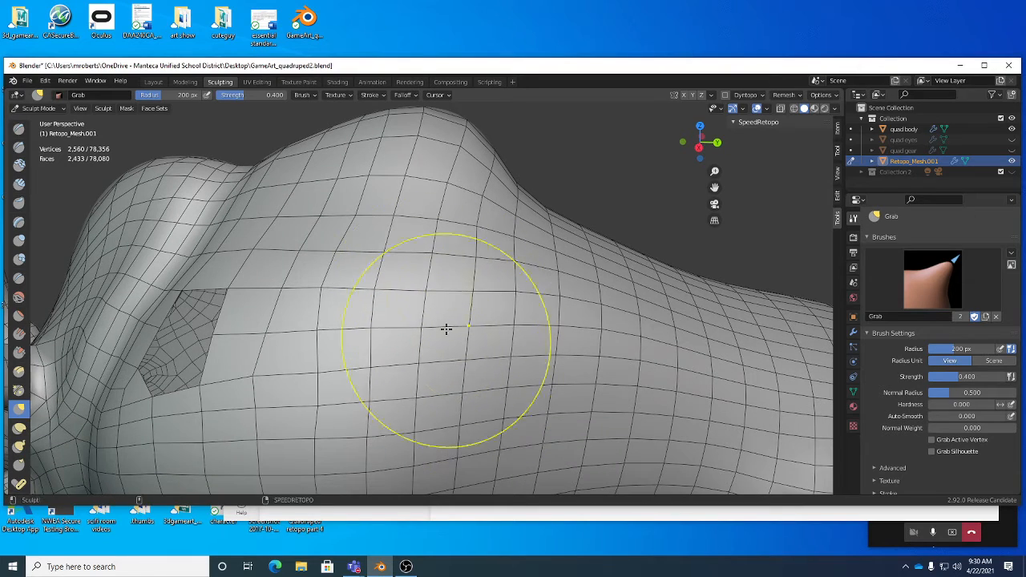
pyautogui.moveTo(447, 329); pyautogui.dragTo(440, 259, button='middle')
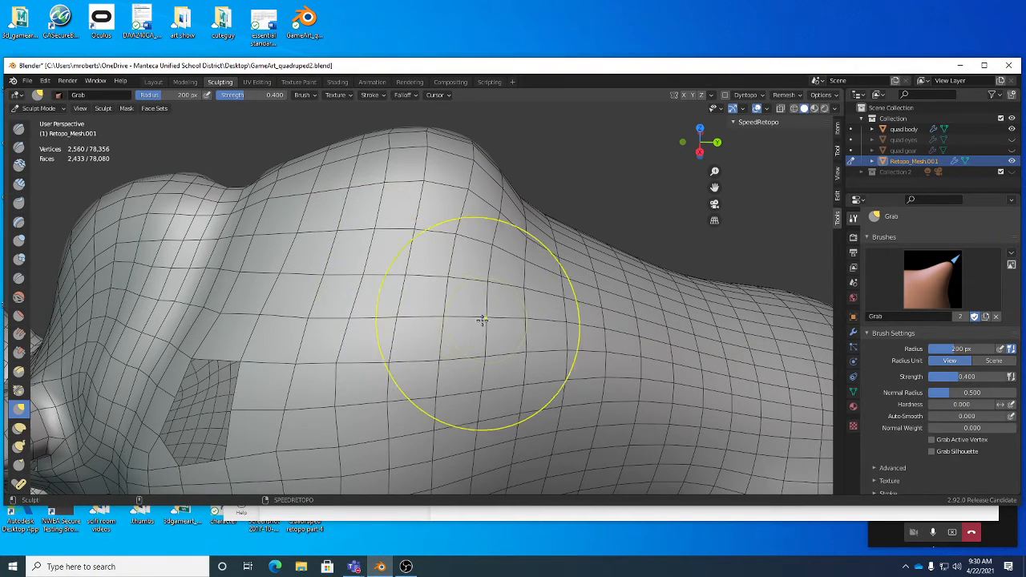
pyautogui.moveTo(524, 339)
pyautogui.mouseDown(button='middle')
pyautogui.moveTo(520, 308)
pyautogui.moveTo(492, 348)
pyautogui.moveTo(426, 321)
pyautogui.moveTo(436, 298)
pyautogui.moveTo(447, 341)
pyautogui.moveTo(403, 355)
pyautogui.mouseUp(button='middle')
pyautogui.scroll(6, 433, 337)
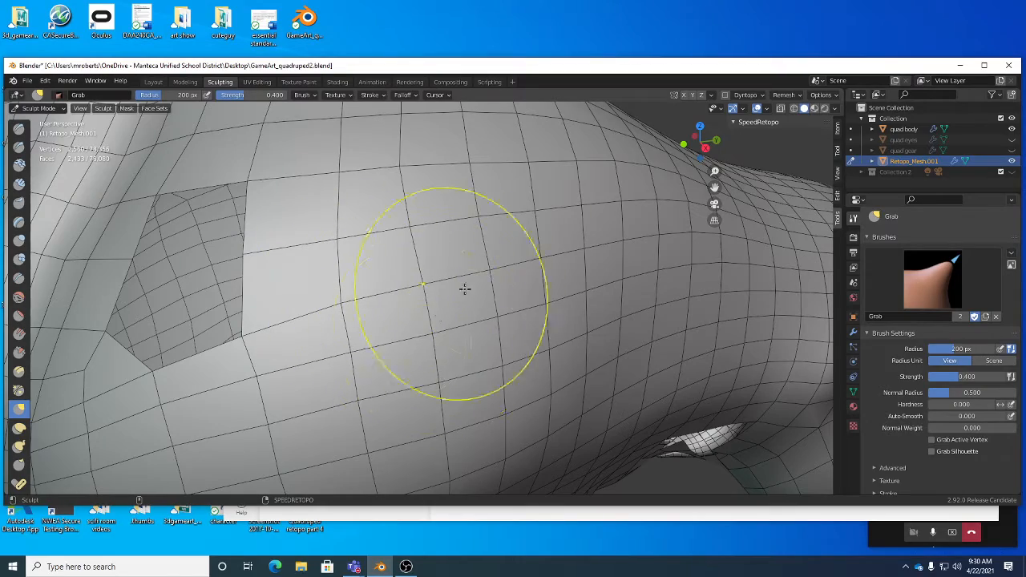
# - Nudge the quads on top of the shoulder hump with the Grab brush to even out their spacing
pyautogui.scroll(-5, 525, 279)
pyautogui.moveTo(517, 283)
pyautogui.mouseDown(button='middle')
pyautogui.moveTo(484, 272)
pyautogui.moveTo(495, 264)
pyautogui.moveTo(499, 296)
pyautogui.moveTo(481, 281)
pyautogui.mouseUp(button='middle')
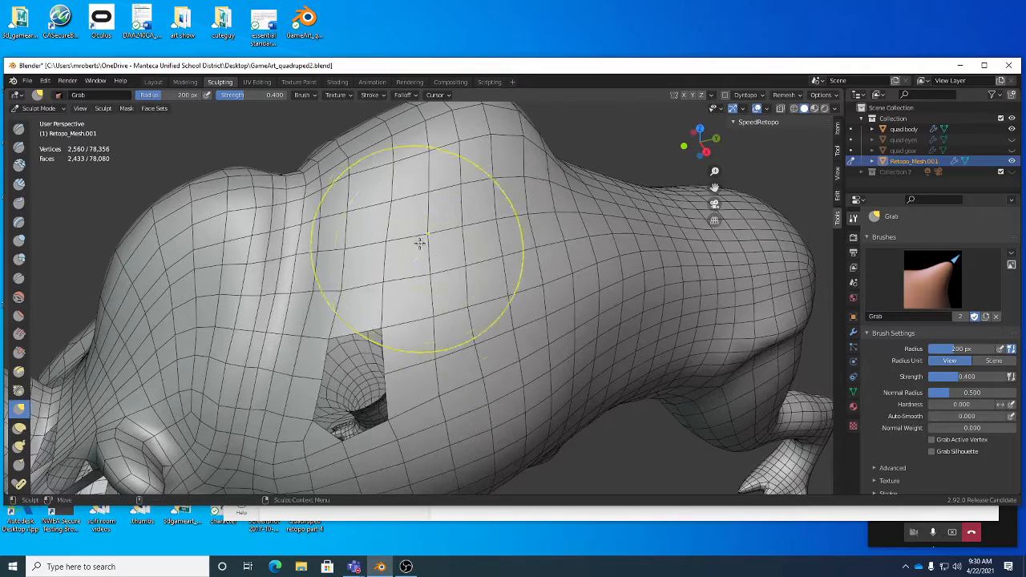
pyautogui.moveTo(369, 213); pyautogui.dragTo(374, 274, button='middle')
pyautogui.scroll(2, 373, 273)
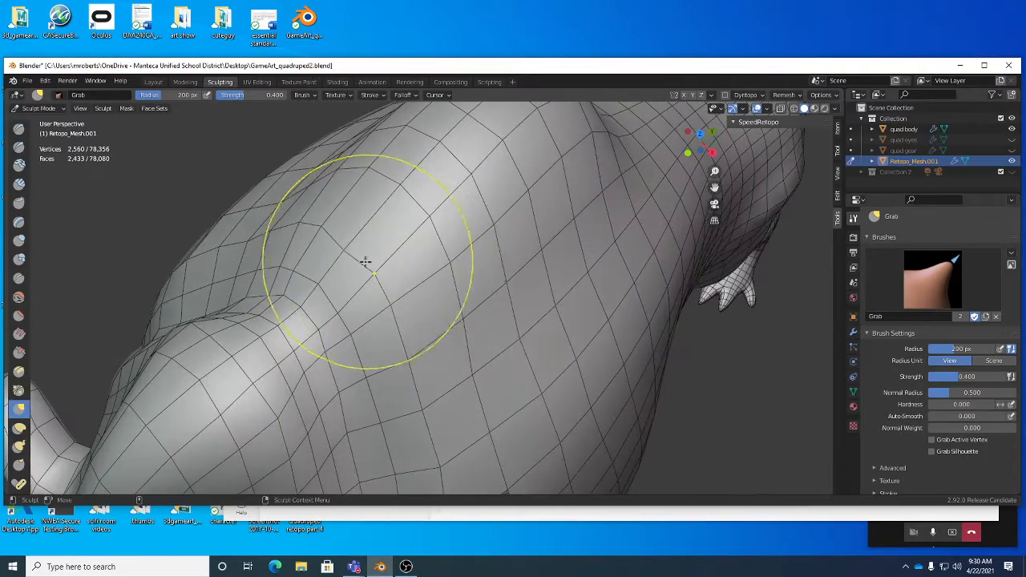
pyautogui.scroll(3, 379, 256)
pyautogui.moveTo(329, 224); pyautogui.dragTo(360, 259)
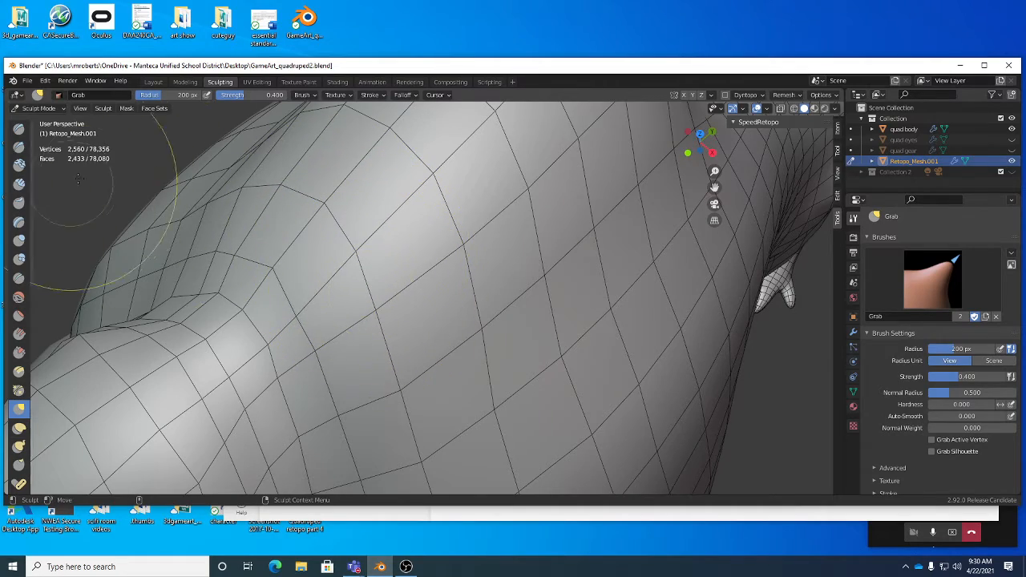
pyautogui.scroll(-1, 437, 297)
pyautogui.scroll(-5, 437, 298)
pyautogui.moveTo(403, 245); pyautogui.dragTo(421, 275, button='middle')
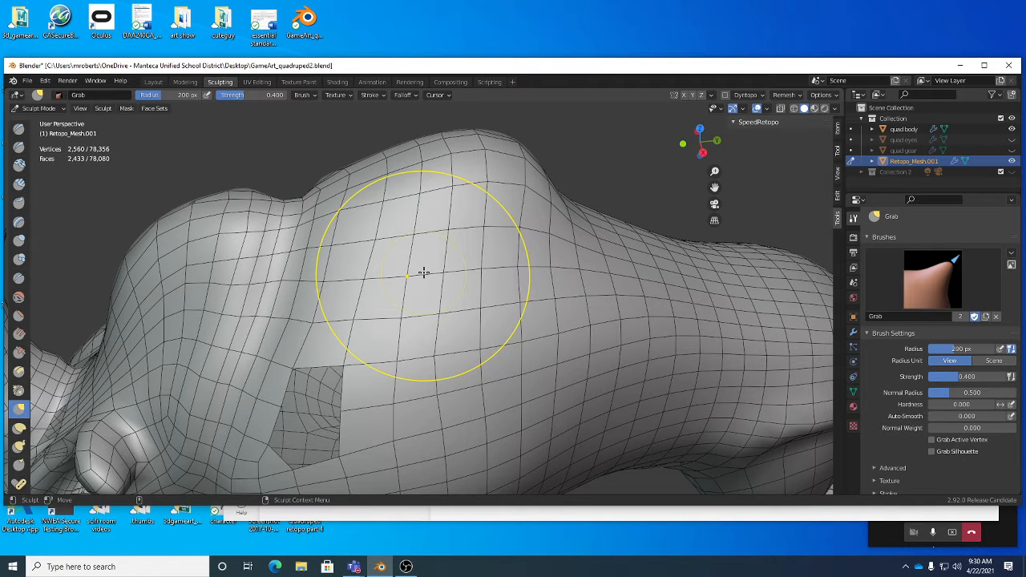
# - In Edit Mode, slide the vertical edge loop above the shoulder gap rearward and pull the gap's rear middle vertex back in line
pyautogui.press('Tab')
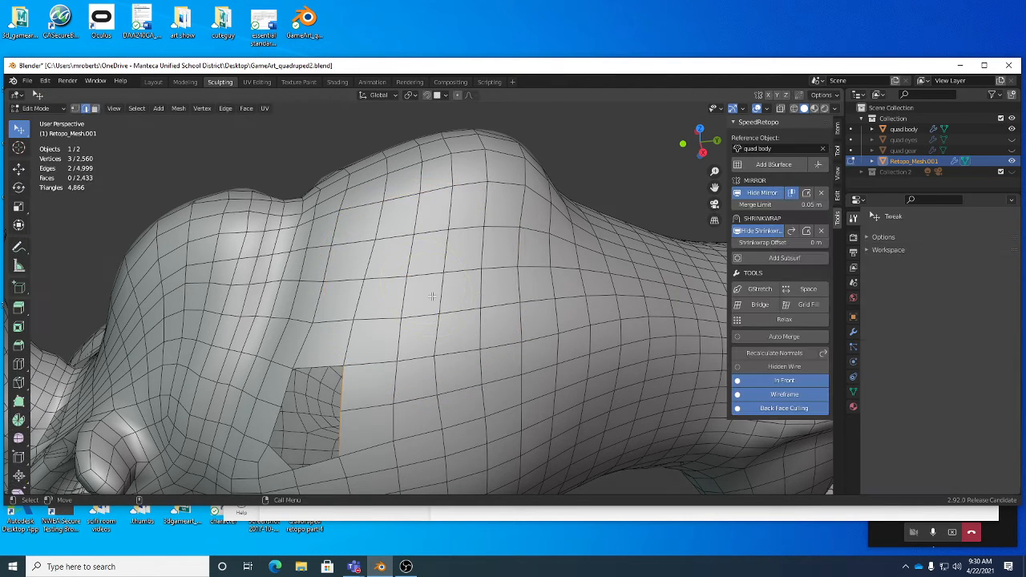
pyautogui.keyDown('alt'); pyautogui.click(348, 339); pyautogui.keyUp('alt')
pyautogui.press('g')
pyautogui.press('g')
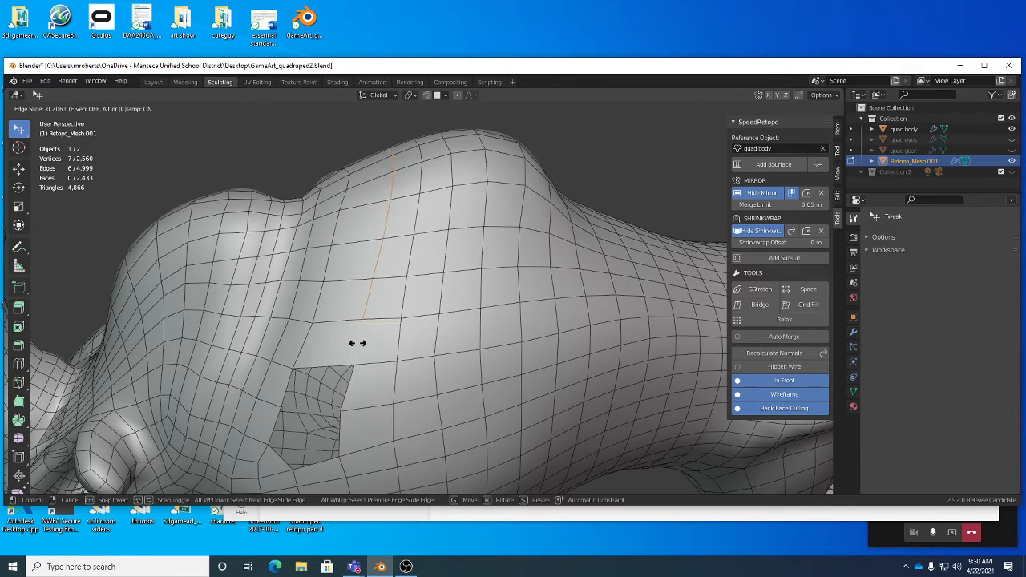
pyautogui.click(358, 343)
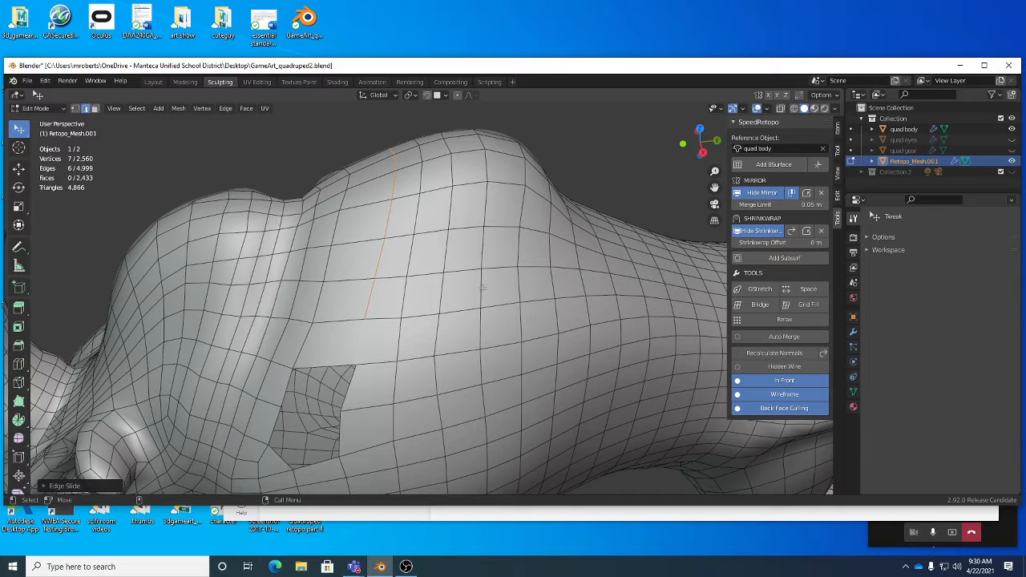
pyautogui.rightClick(536, 273)
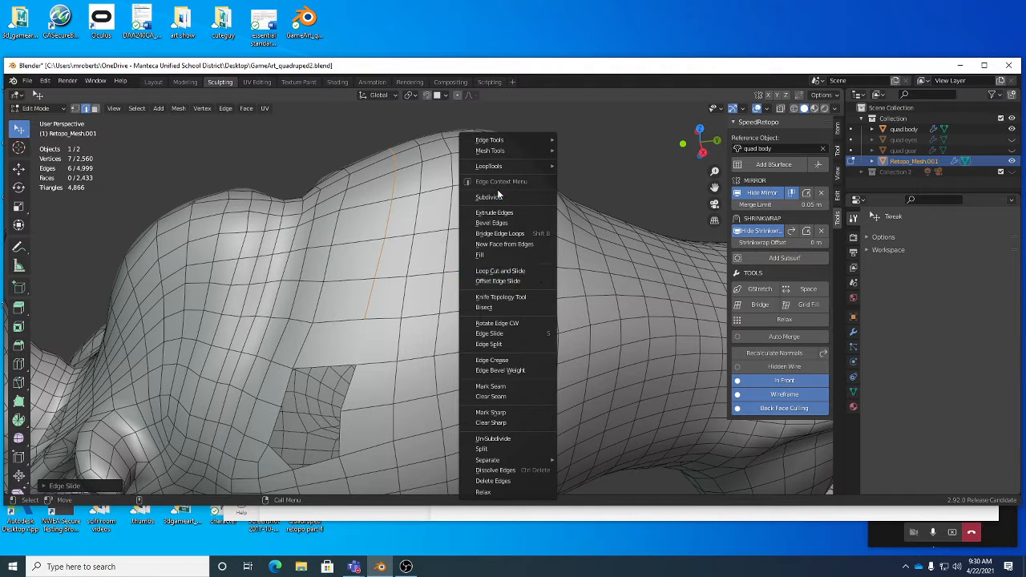
pyautogui.moveTo(533, 240); pyautogui.dragTo(340, 388, button='middle')
pyautogui.press('1')
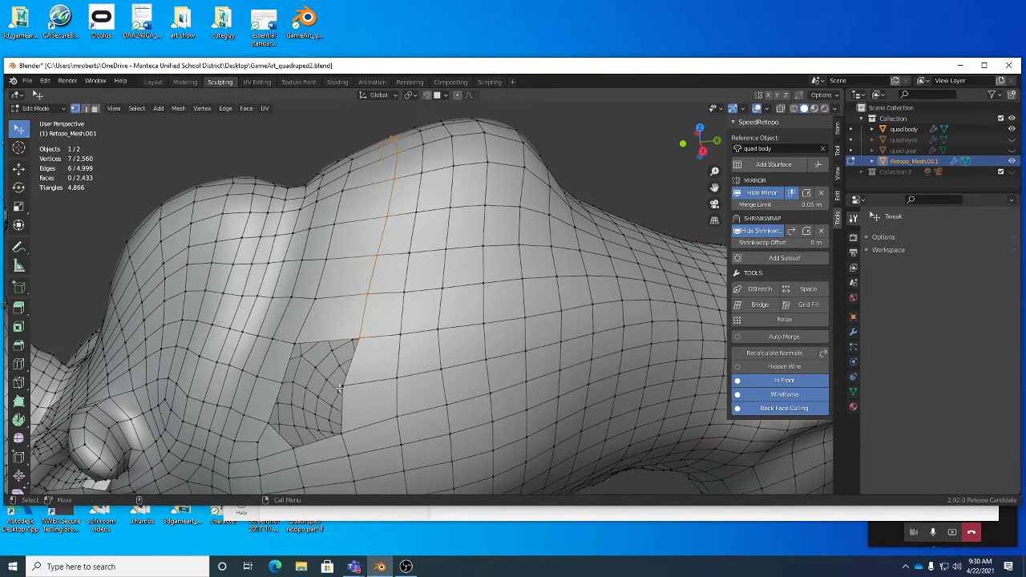
pyautogui.moveTo(344, 388); pyautogui.dragTo(381, 385)
# - Add a vertical loop cut through the column of quads above the shoulder gap and return to the Tweak tool
pyautogui.hotkey('alt', 'c')
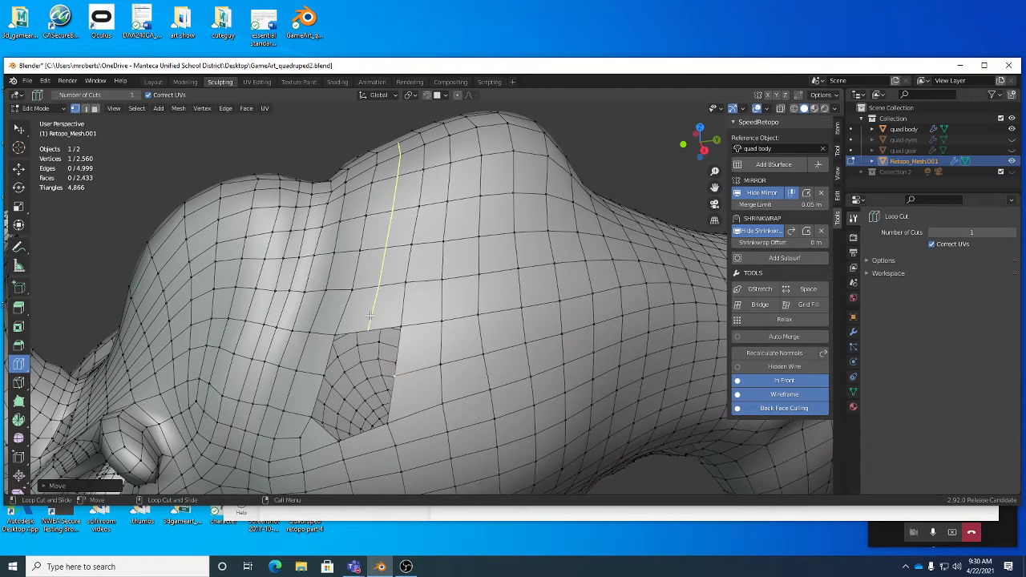
pyautogui.click(371, 314)
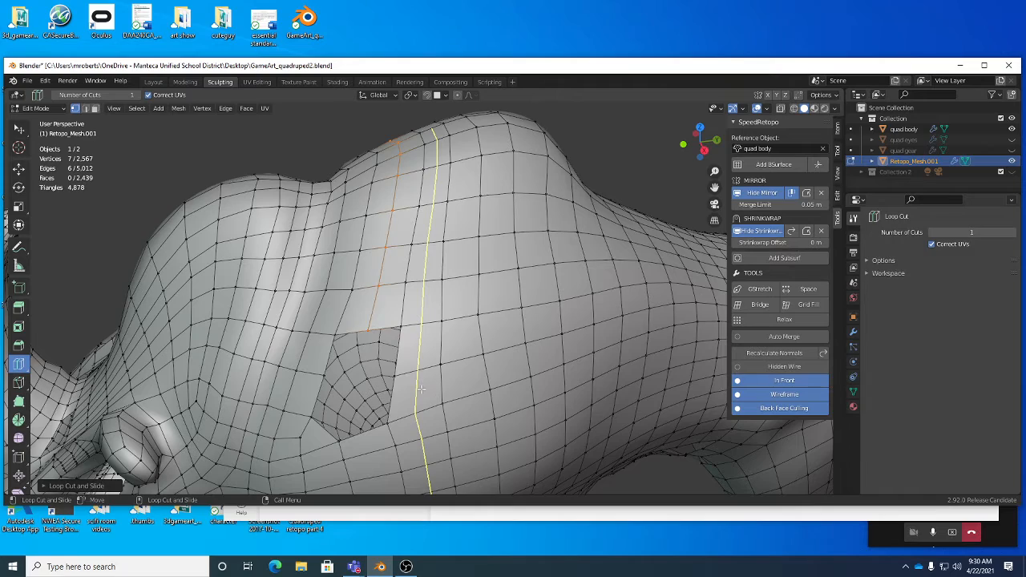
pyautogui.press('w')
pyautogui.moveTo(420, 389); pyautogui.dragTo(427, 340, button='middle')
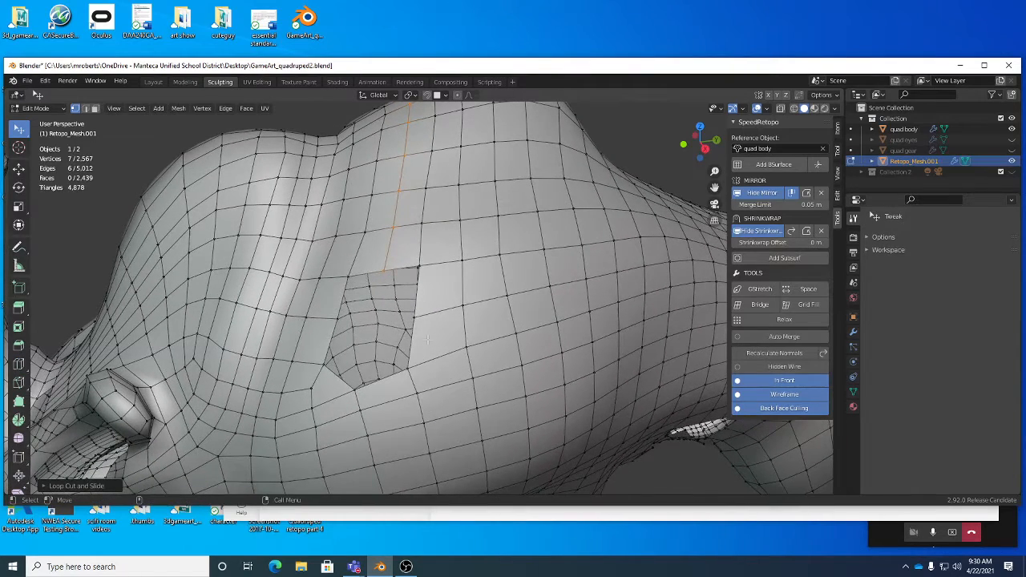
# - Bridge the gap's front and rear edges with two faces and cut a vertical loop through the middle of them
pyautogui.moveTo(364, 292); pyautogui.dragTo(342, 321, button='middle')
pyautogui.press('2')
pyautogui.click(340, 323)
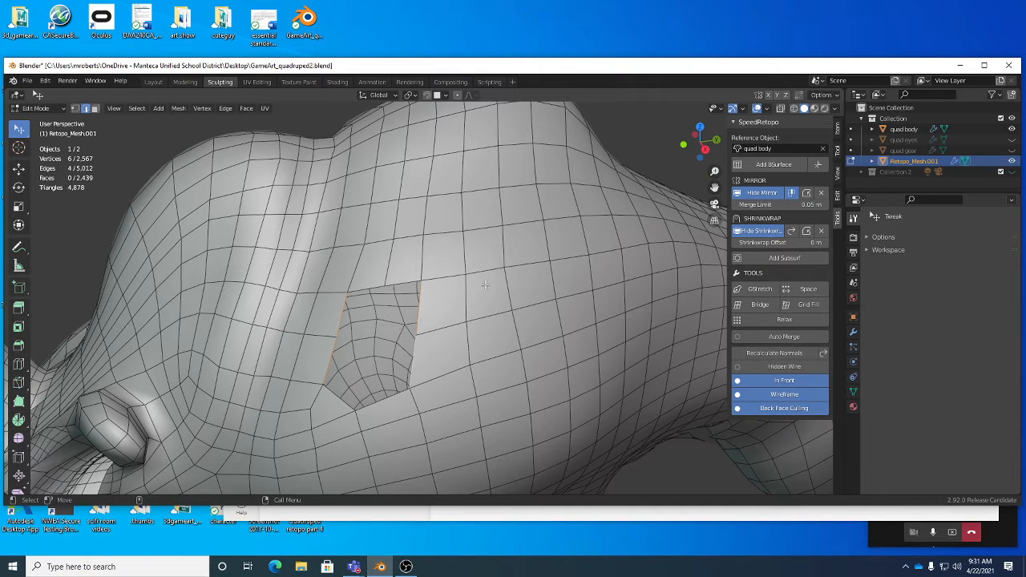
pyautogui.rightClick(555, 283)
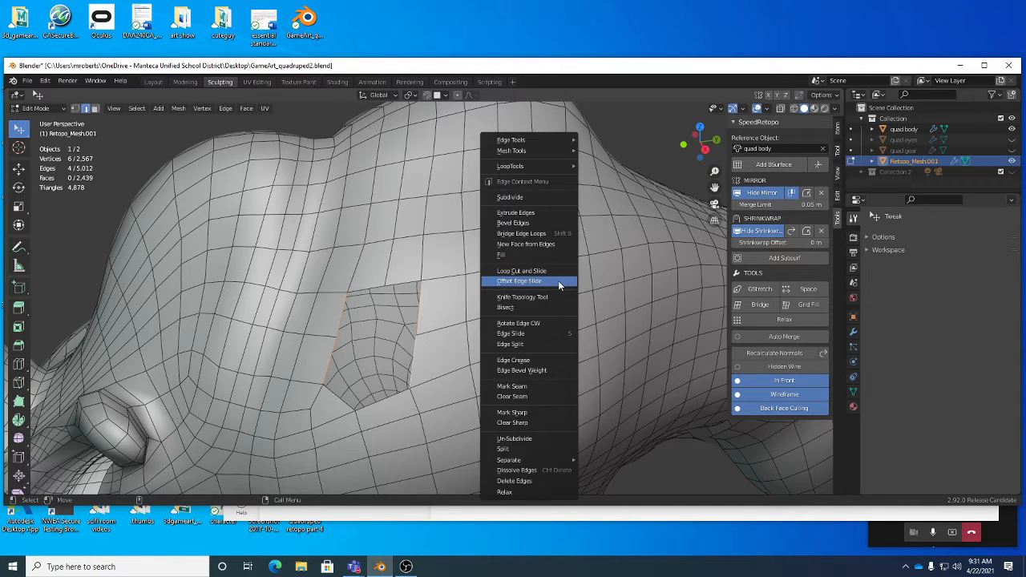
pyautogui.click(528, 233)
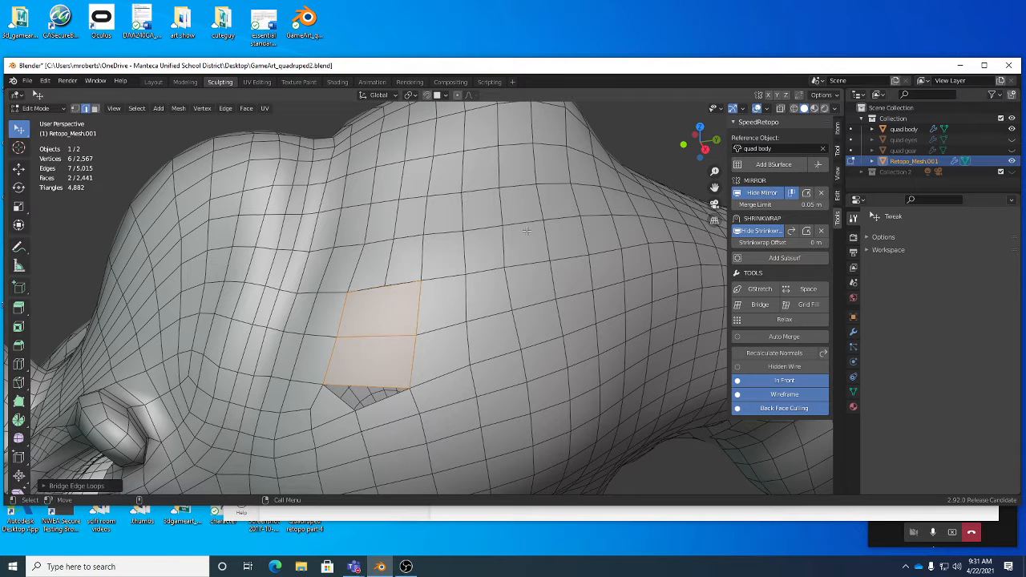
pyautogui.hotkey('ctrl', 'r')
pyautogui.click(374, 327)
pyautogui.scroll(2, 383, 328)
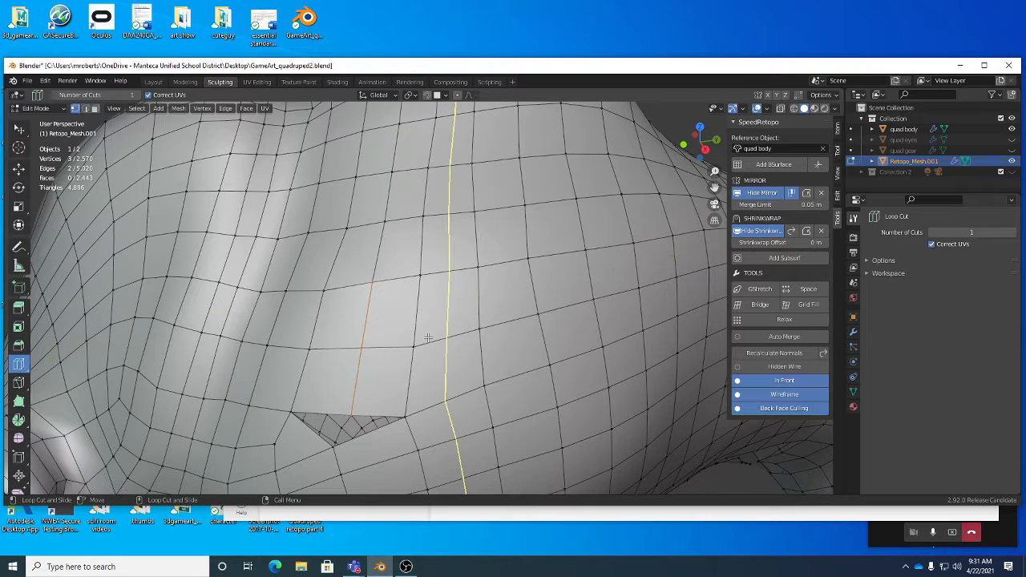
# - Weld the new loop's top vertex to the edge loop above using Auto Merge, with Auto Merge off again at the end
pyautogui.press('w')
pyautogui.click(782, 337)
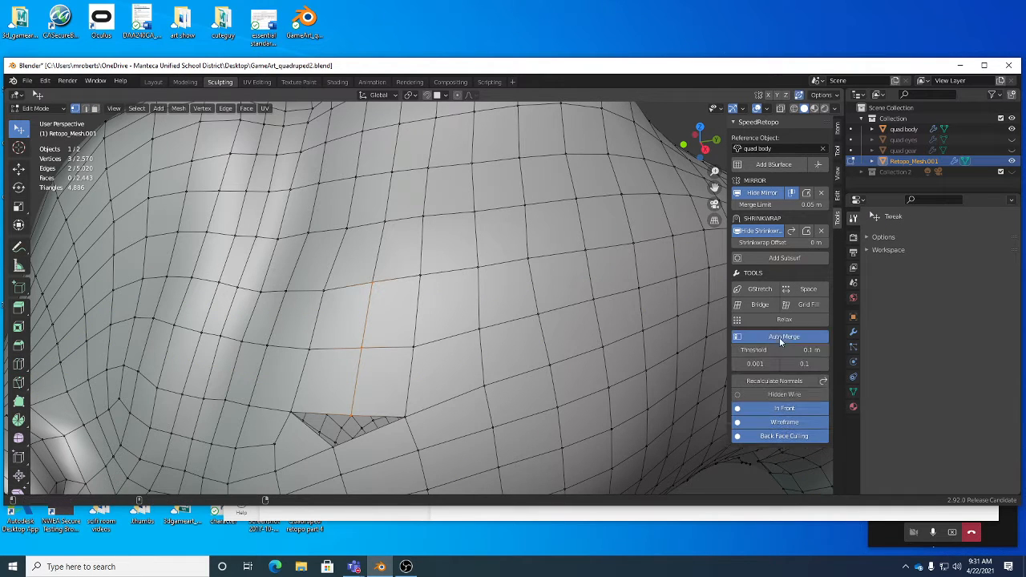
pyautogui.moveTo(371, 281); pyautogui.dragTo(334, 303)
pyautogui.click(768, 338)
pyautogui.scroll(-1, 369, 313)
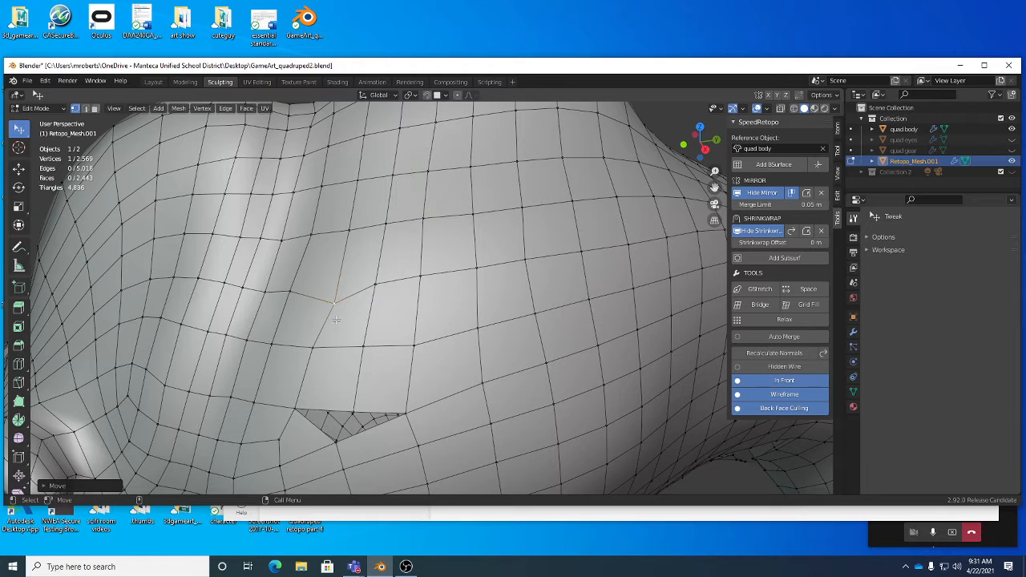
pyautogui.hotkey('ctrl', 'z')
# - Move the middle vertex on the remaining gap's upper edge upward to shape the opening into a diamond
pyautogui.moveTo(351, 412); pyautogui.dragTo(353, 388)
pyautogui.scroll(-1, 354, 388)
pyautogui.keyDown('shift'); pyautogui.moveTo(378, 378); pyautogui.dragTo(470, 286, button='middle'); pyautogui.keyUp('shift')
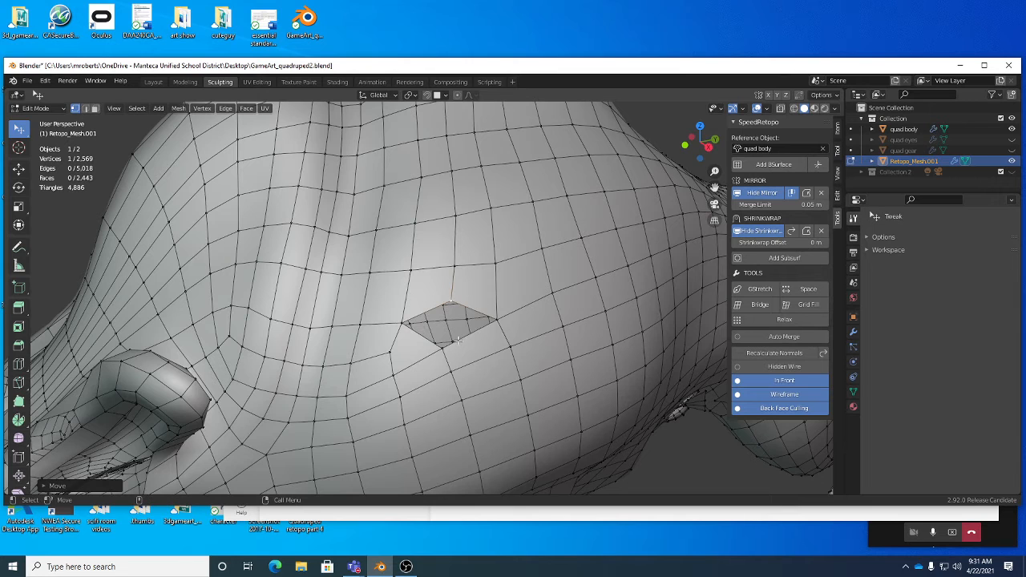
# - Select the four edges around the diamond-shaped gap and fill it with New Face from Edges
pyautogui.keyDown('shift'); pyautogui.moveTo(459, 340); pyautogui.dragTo(445, 364, button='middle'); pyautogui.keyUp('shift')
pyautogui.press('2')
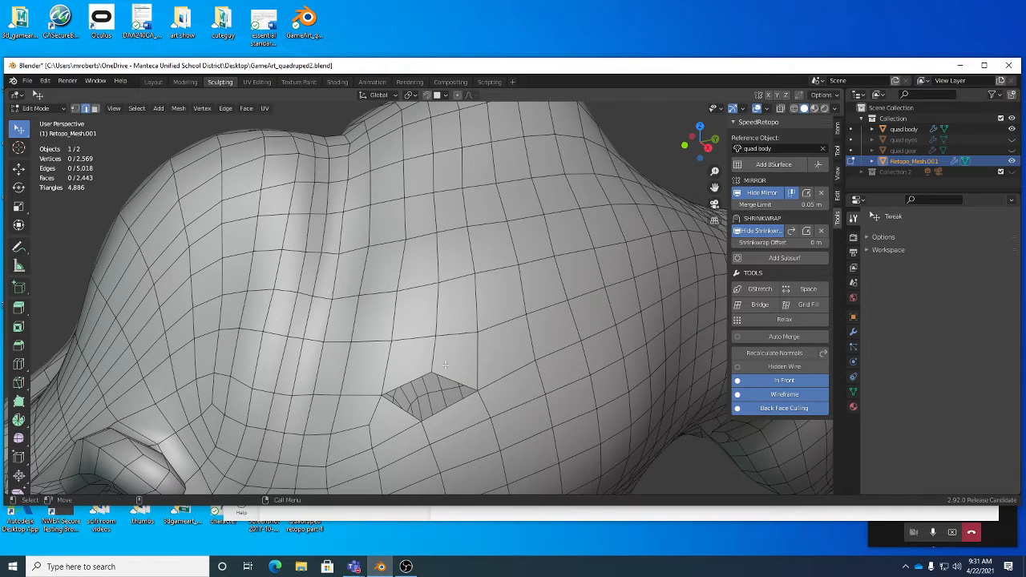
pyautogui.keyDown('alt'); pyautogui.click(446, 377); pyautogui.keyUp('alt')
pyautogui.rightClick(560, 269)
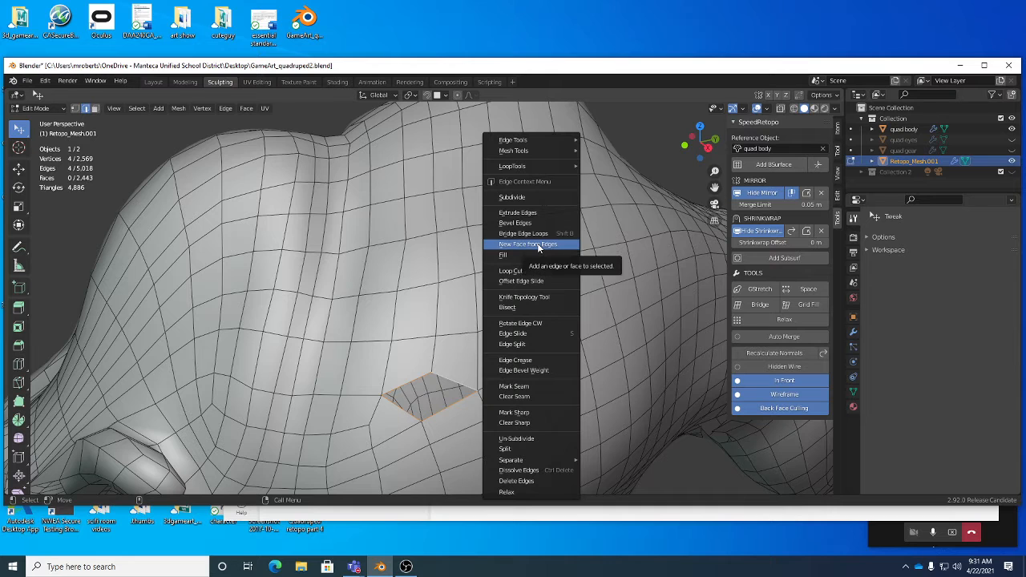
pyautogui.click(538, 245)
pyautogui.moveTo(447, 354); pyautogui.dragTo(490, 271, button='middle')
pyautogui.click(630, 165)
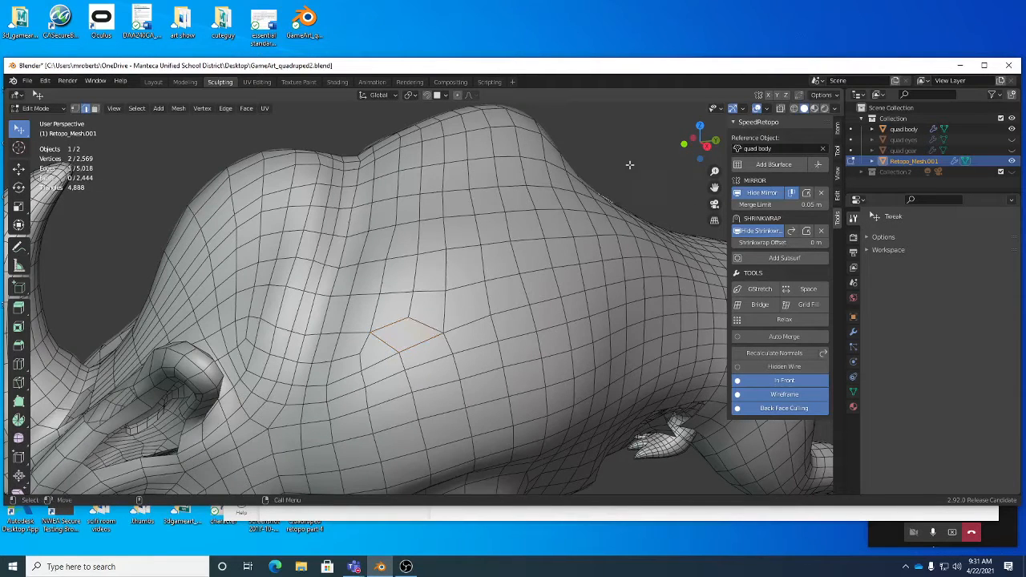
# - Try rotating the front lower edge of the filled diamond face clockwise twice
pyautogui.scroll(3, 380, 343)
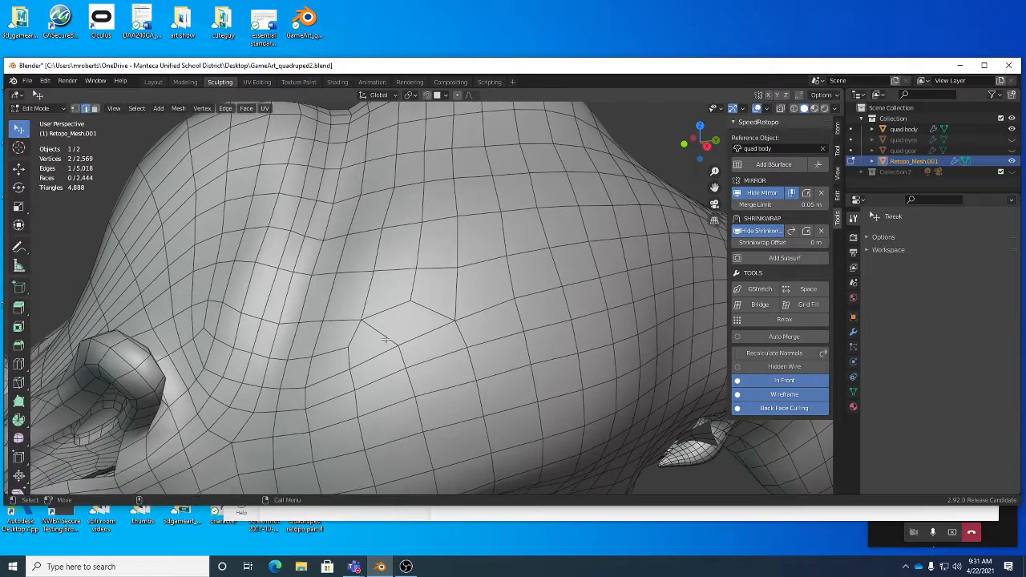
pyautogui.scroll(2, 384, 328)
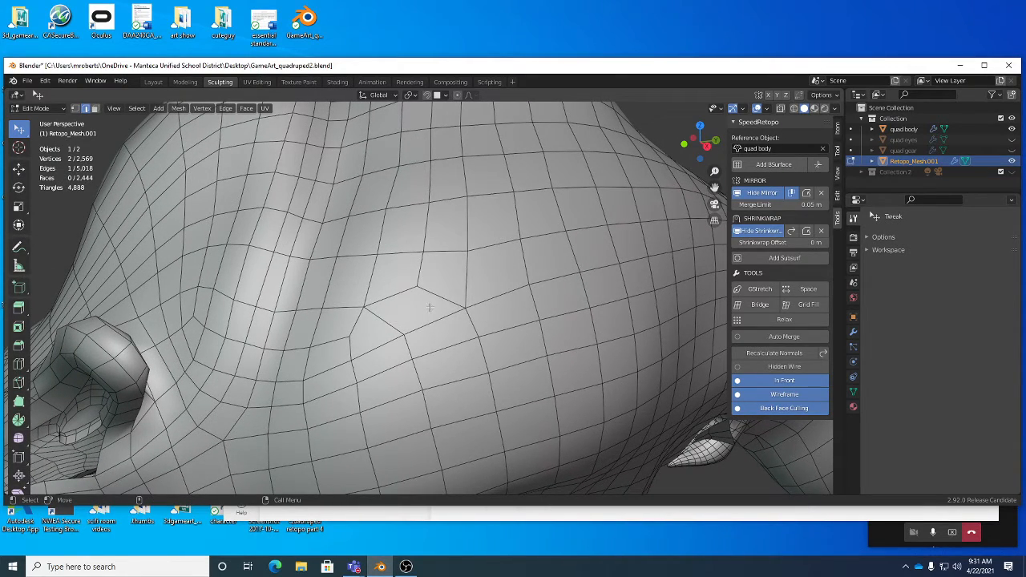
pyautogui.rightClick(529, 259)
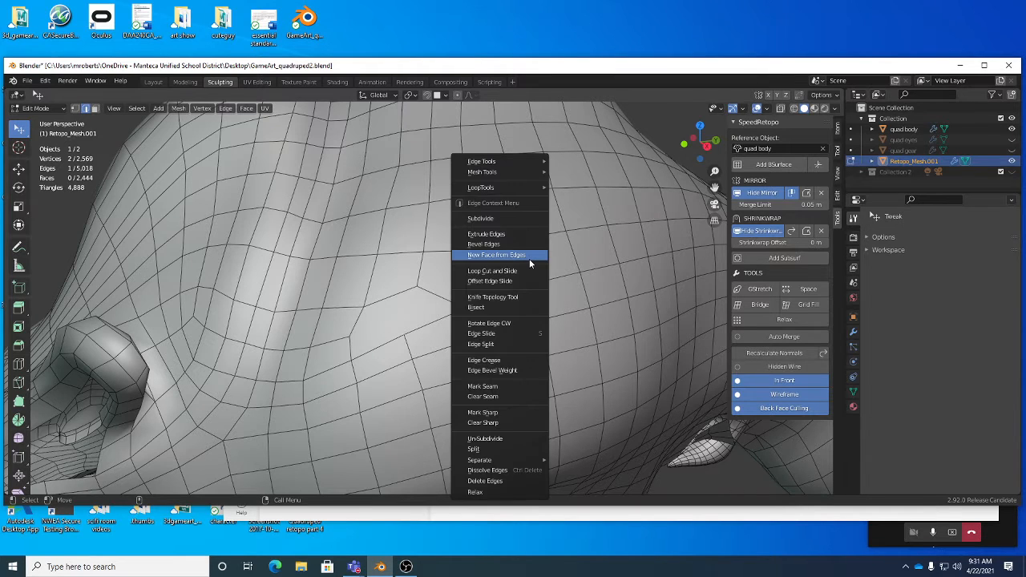
pyautogui.click(509, 325)
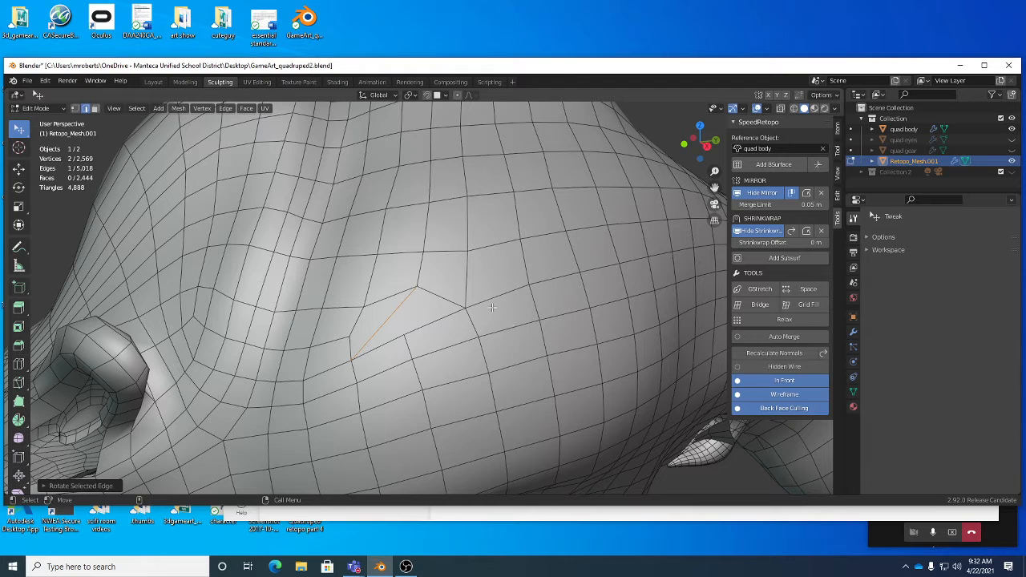
pyautogui.rightClick(517, 292)
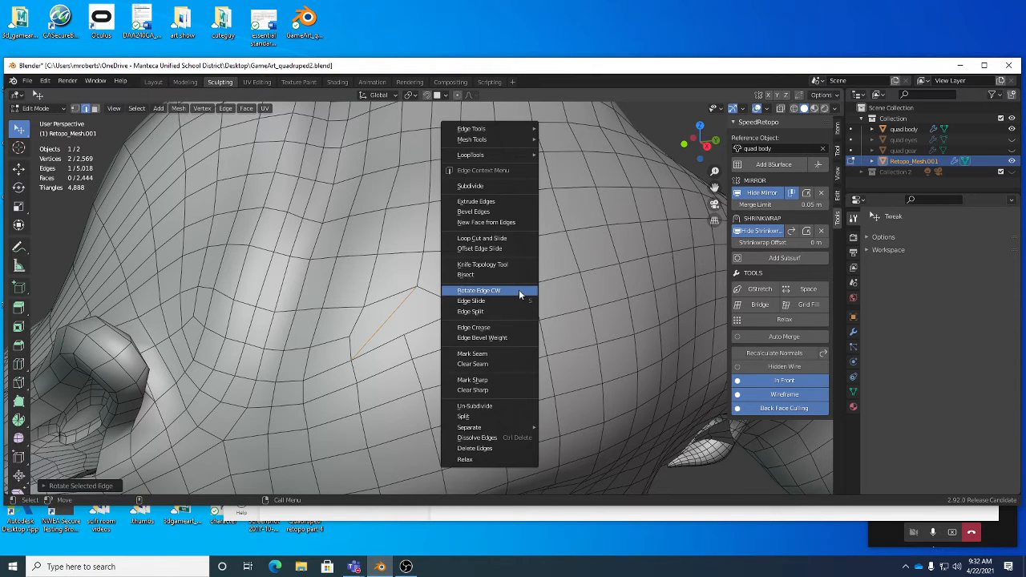
pyautogui.click(519, 290)
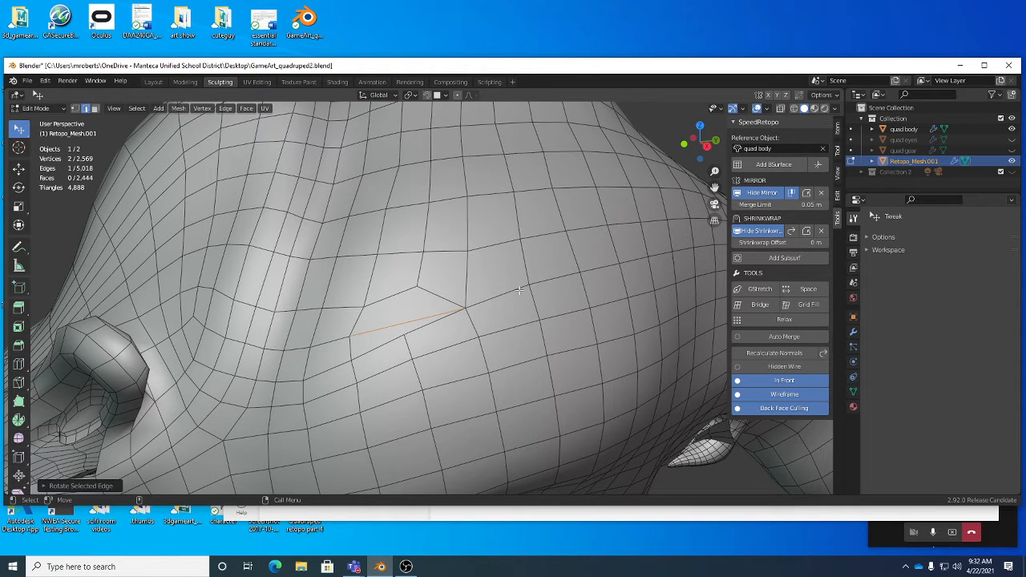
# - Try adjusting the vertices around the rotated edge, using the Grab brush in Sculpt Mode
pyautogui.moveTo(412, 343); pyautogui.dragTo(413, 350)
pyautogui.moveTo(363, 319); pyautogui.dragTo(389, 339)
pyautogui.press('Tab')
pyautogui.moveTo(449, 329); pyautogui.dragTo(440, 334)
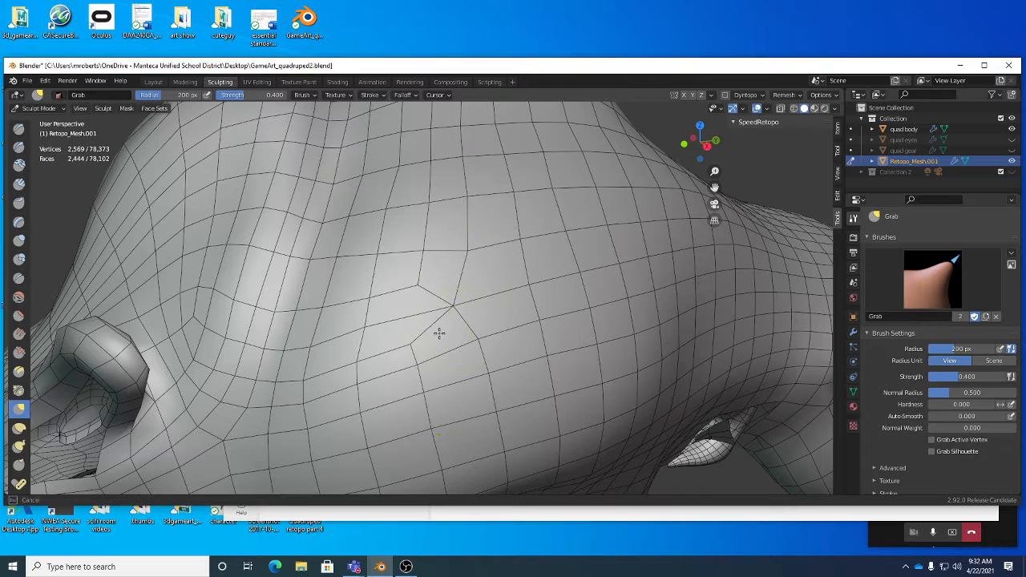
pyautogui.keyDown('alt'); pyautogui.moveTo(460, 334); pyautogui.dragTo(427, 323, button='right'); pyautogui.keyUp('alt')
pyautogui.keyDown('alt'); pyautogui.moveTo(428, 322); pyautogui.dragTo(430, 331); pyautogui.keyUp('alt')
# - Return to Edit Mode and undo the edge rotations beside the diamond face
pyautogui.press('Tab')
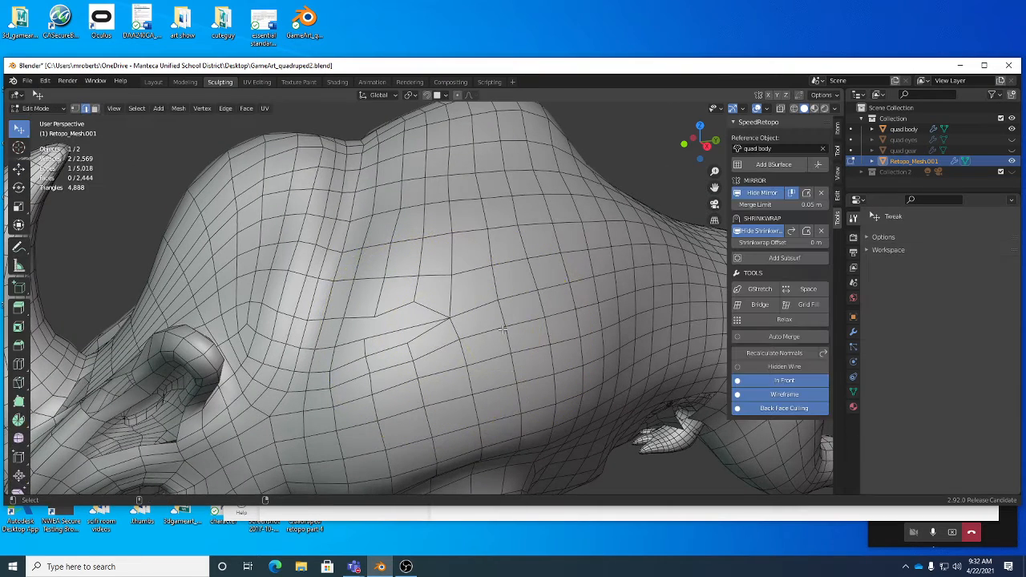
pyautogui.hotkey('ctrl', 'z')
pyautogui.hotkey('ctrl', 'z')
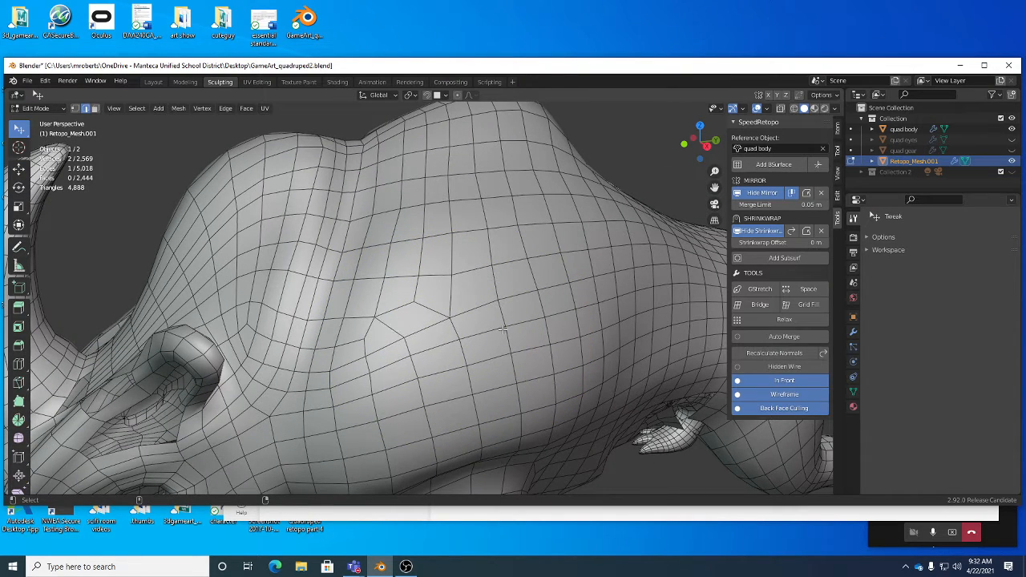
# - Switch to Sculpt Mode and use the Grab brush to even out the quads around the filled diamond face
pyautogui.press('Tab')
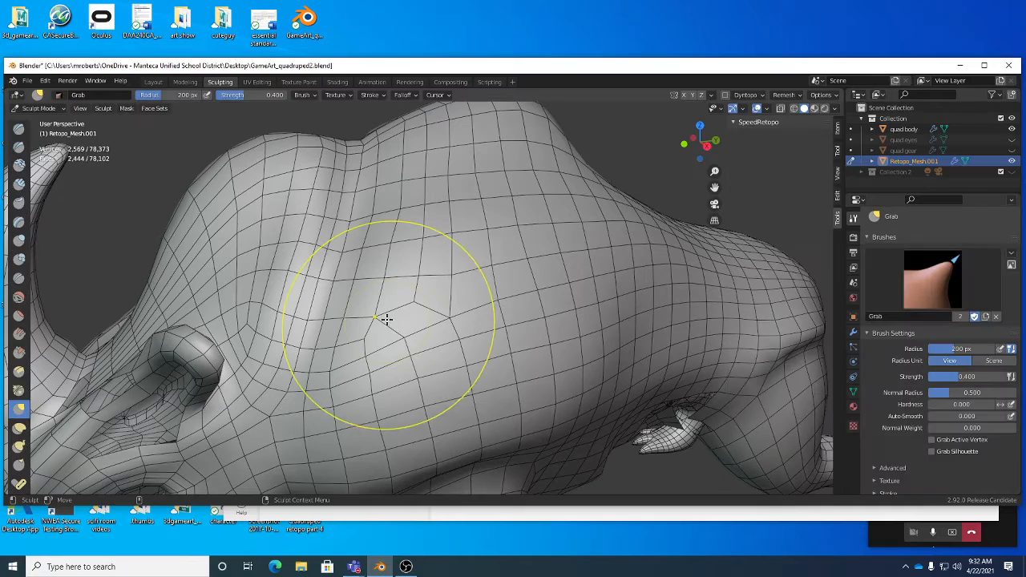
pyautogui.scroll(2, 385, 324)
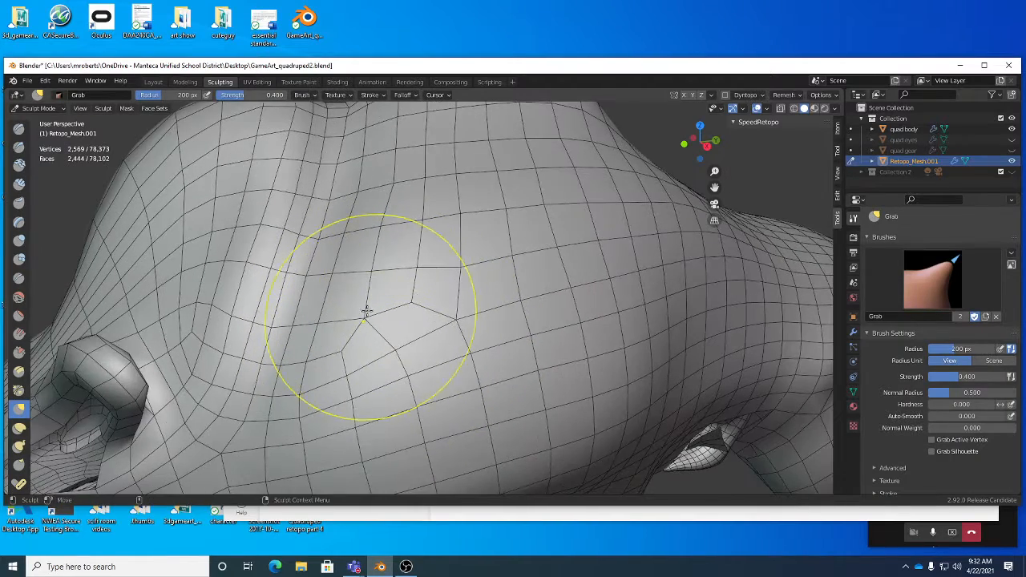
pyautogui.scroll(3, 369, 289)
pyautogui.moveTo(369, 201); pyautogui.dragTo(388, 196)
pyautogui.moveTo(354, 334); pyautogui.dragTo(347, 315)
pyautogui.scroll(-5, 366, 360)
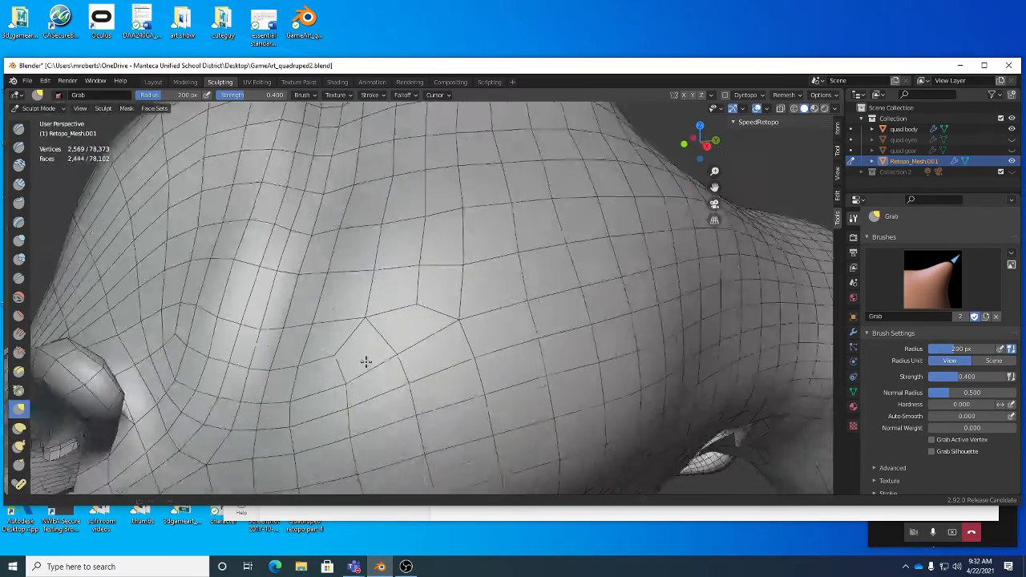
pyautogui.moveTo(435, 321)
pyautogui.mouseDown(button='middle')
pyautogui.moveTo(458, 298)
pyautogui.moveTo(410, 312)
pyautogui.moveTo(441, 309)
pyautogui.mouseUp(button='middle')
pyautogui.scroll(2, 421, 313)
pyautogui.moveTo(459, 299)
pyautogui.mouseDown(button='middle')
pyautogui.moveTo(451, 291)
pyautogui.moveTo(422, 316)
pyautogui.moveTo(442, 316)
pyautogui.moveTo(421, 320)
pyautogui.mouseUp(button='middle')
pyautogui.scroll(1, 419, 320)
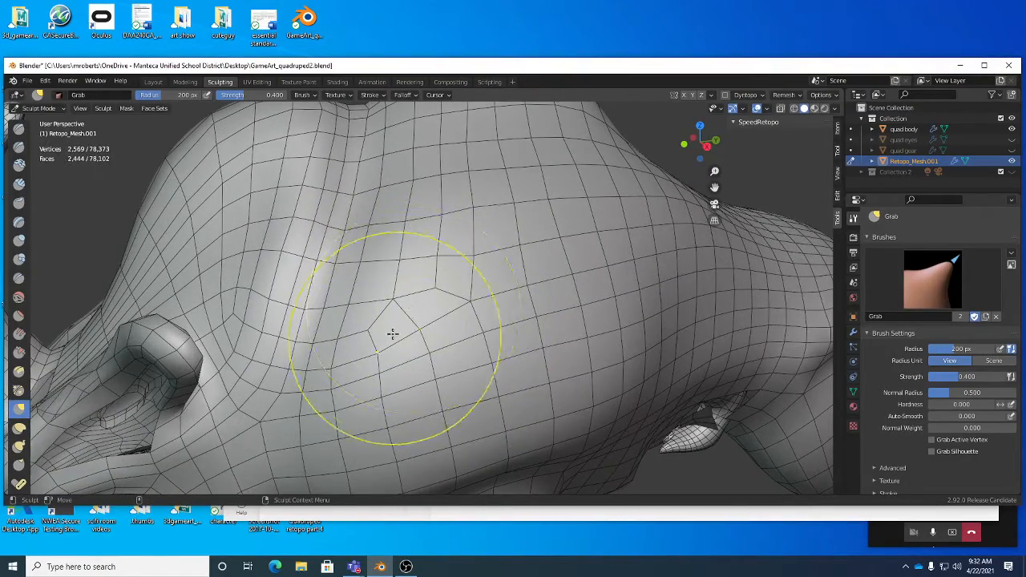
# - In Edit Mode, rotate the front lower edge of the filled diamond face on the shoulder clockwise
pyautogui.scroll(-5, 481, 332)
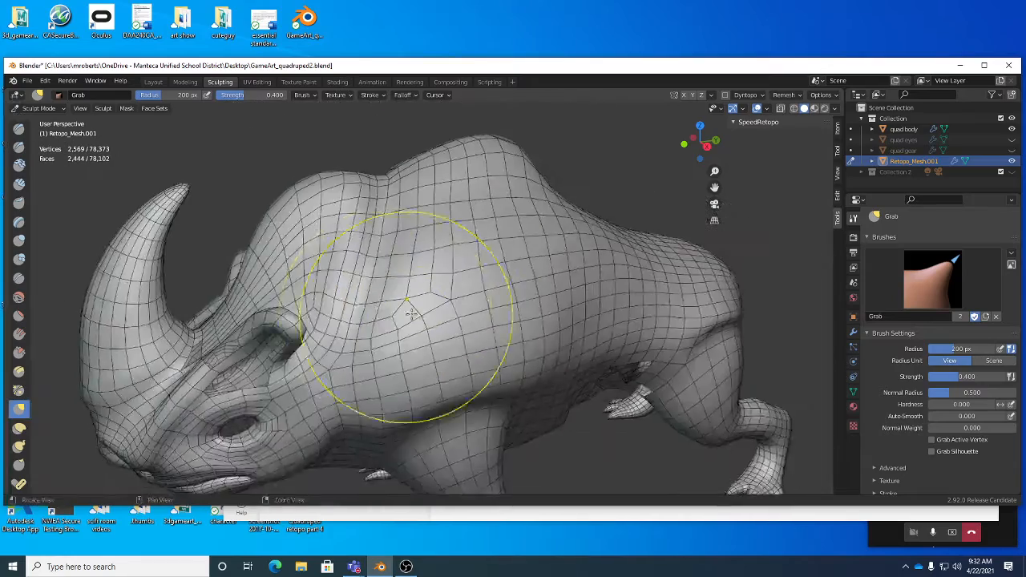
pyautogui.moveTo(436, 340); pyautogui.dragTo(442, 300, button='middle')
pyautogui.moveTo(329, 337)
pyautogui.mouseDown(button='middle')
pyautogui.moveTo(428, 321)
pyautogui.moveTo(387, 337)
pyautogui.moveTo(441, 321)
pyautogui.mouseUp(button='middle')
pyautogui.scroll(6, 441, 319)
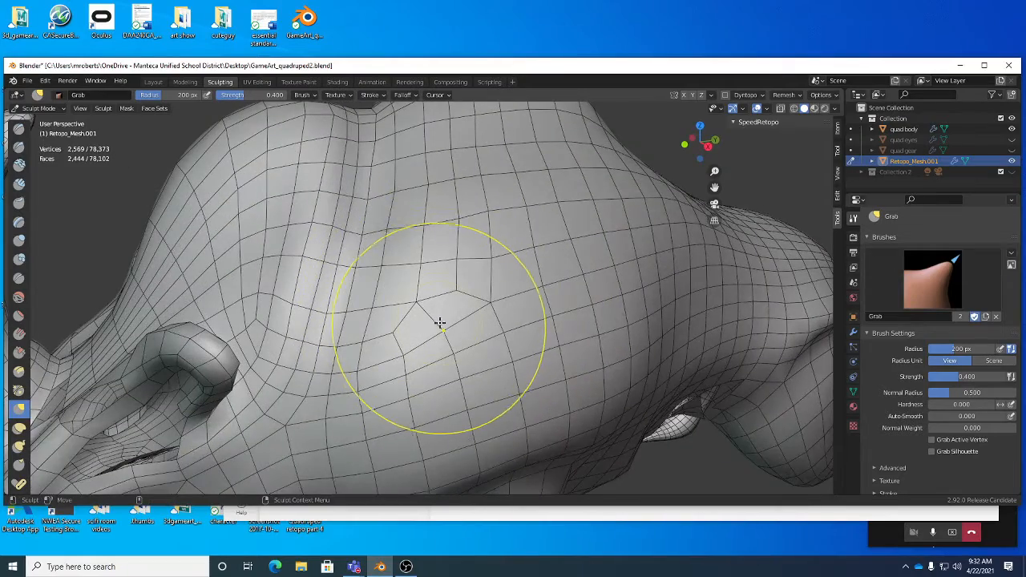
pyautogui.moveTo(438, 339); pyautogui.dragTo(410, 326, button='middle')
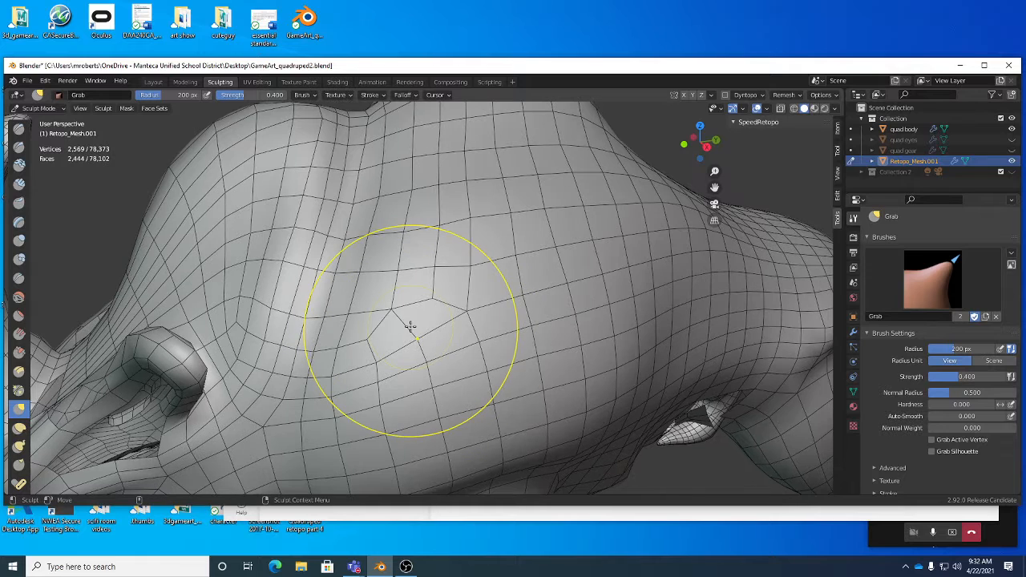
pyautogui.press('Tab')
pyautogui.hotkey('ctrl', 'e')
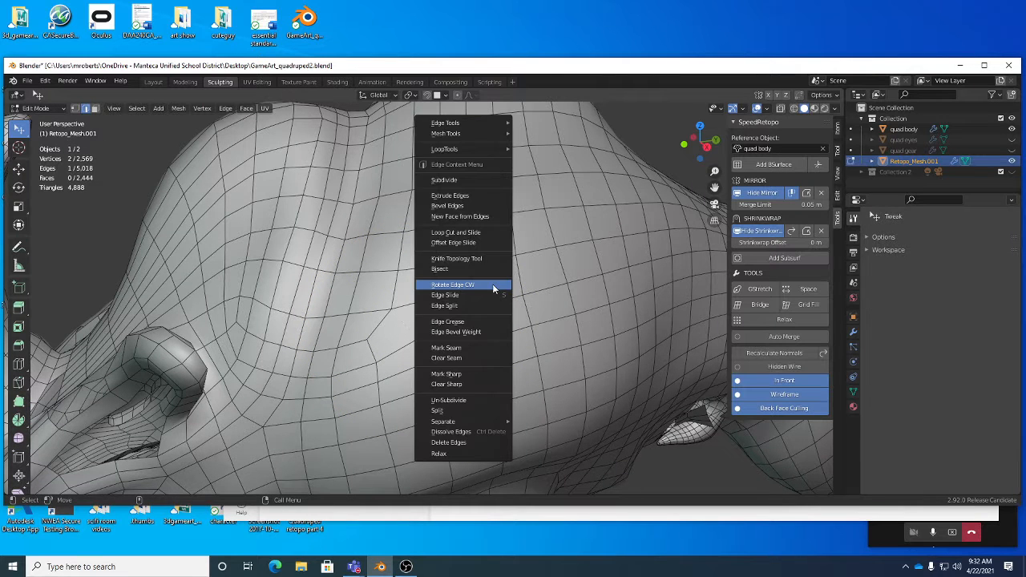
pyautogui.click(492, 284)
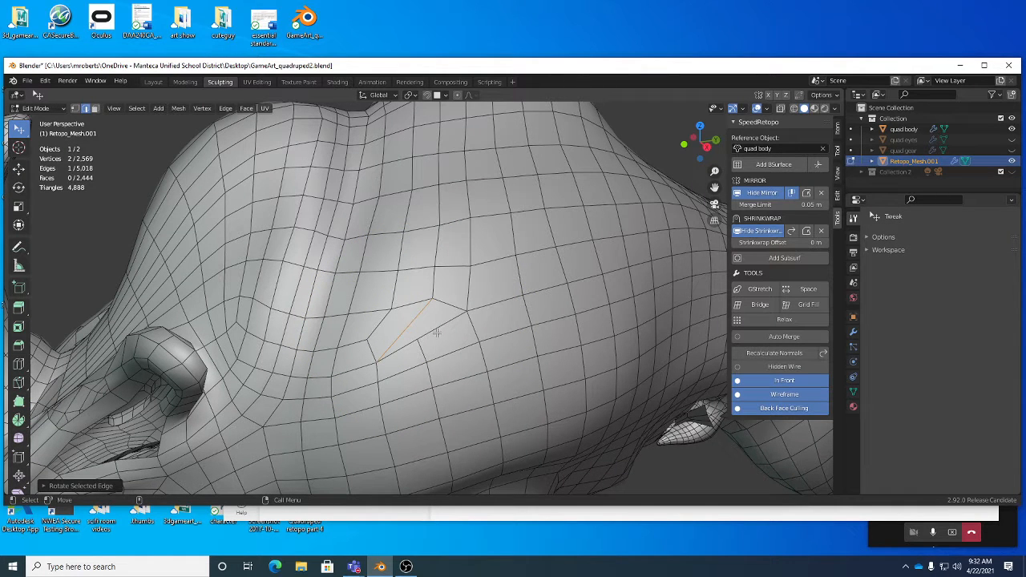
# - Return to Sculpt Mode and even out the quads around the rotated shoulder edge with the Grab brush
pyautogui.press('Tab')
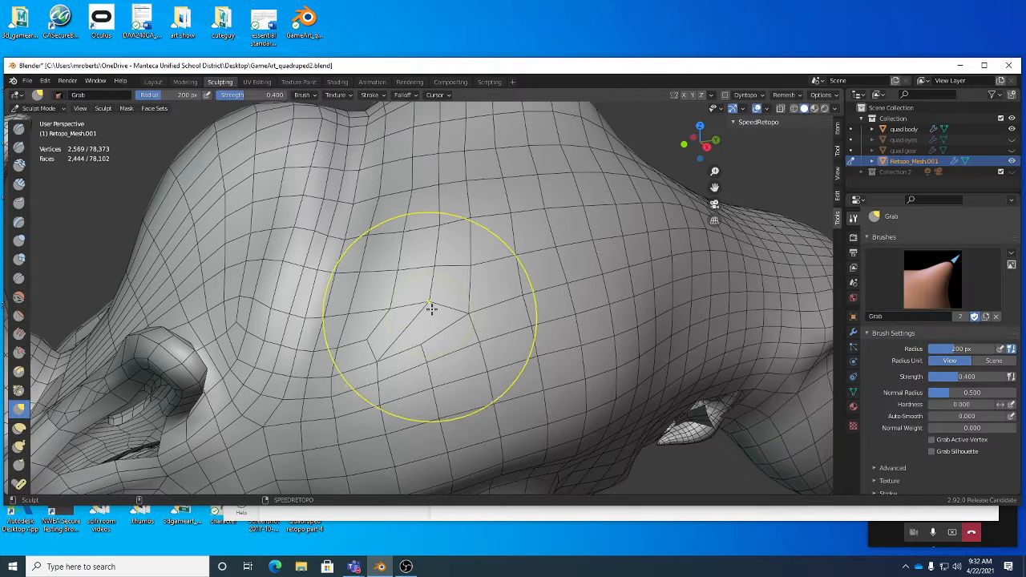
pyautogui.moveTo(426, 318)
pyautogui.mouseDown()
pyautogui.moveTo(401, 343)
pyautogui.moveTo(443, 318)
pyautogui.mouseUp()
pyautogui.moveTo(439, 355)
pyautogui.mouseDown()
pyautogui.moveTo(412, 309)
pyautogui.moveTo(443, 267)
pyautogui.mouseUp()
pyautogui.scroll(-2, 463, 297)
pyautogui.moveTo(454, 233); pyautogui.dragTo(449, 232)
pyautogui.moveTo(447, 247); pyautogui.dragTo(438, 292)
pyautogui.moveTo(412, 336); pyautogui.dragTo(412, 323, button='middle')
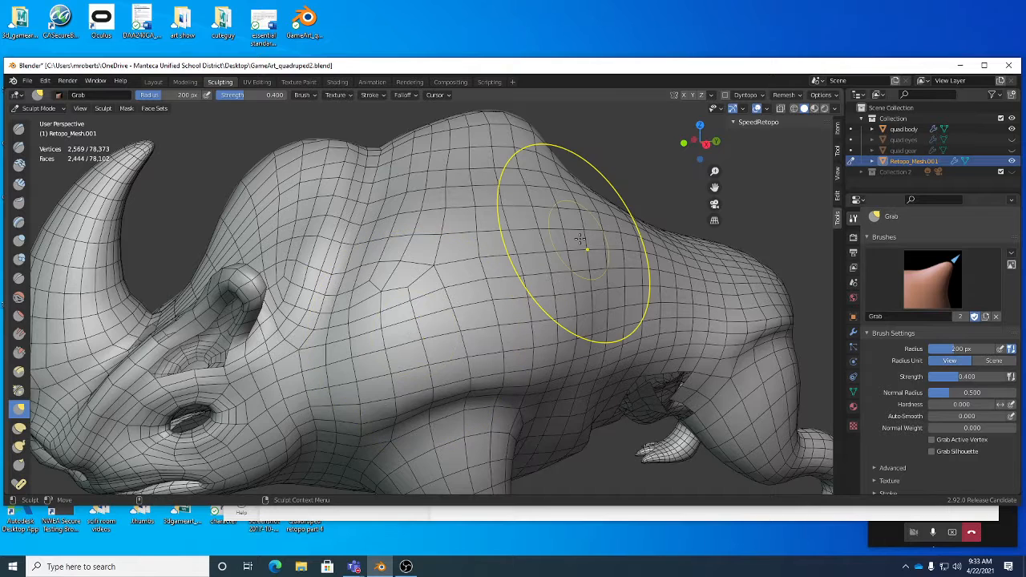
# - Switch back to Edit Mode and rotate the same shoulder edge clockwise once more
pyautogui.press('Tab')
pyautogui.hotkey('ctrl', 'e')
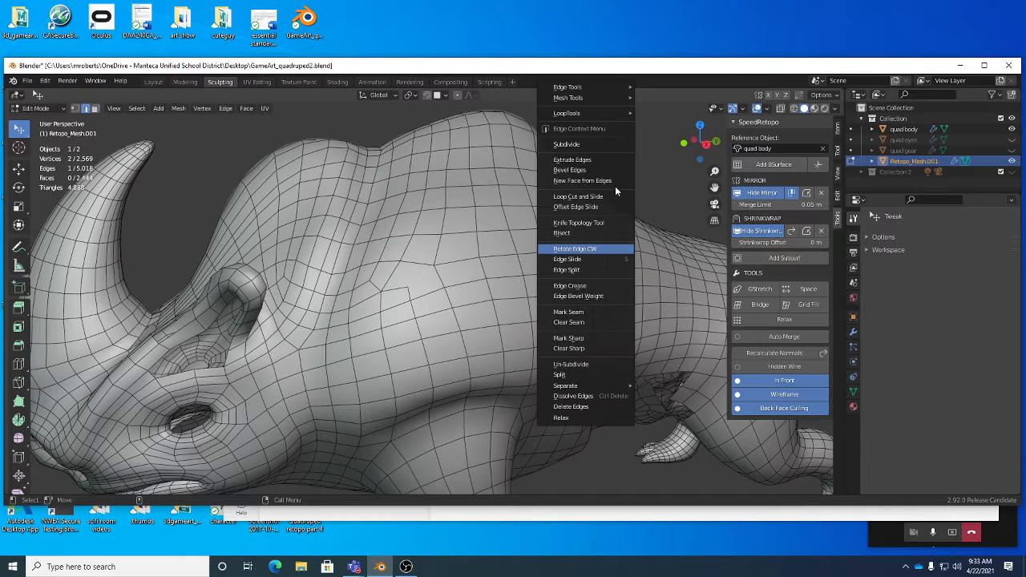
pyautogui.click(593, 253)
pyautogui.scroll(3, 409, 277)
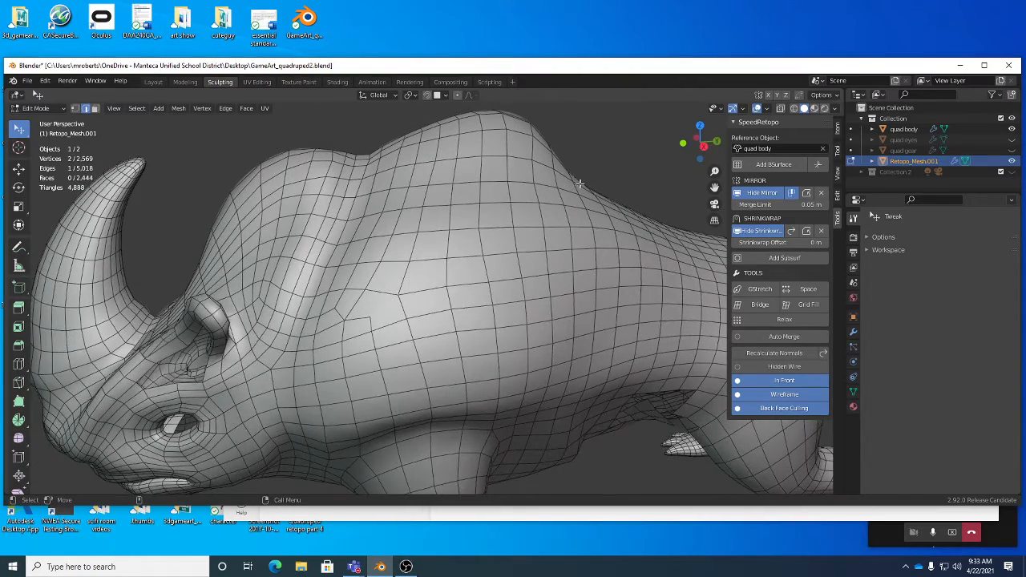
pyautogui.moveTo(498, 226); pyautogui.dragTo(559, 226, button='middle')
pyautogui.scroll(-2, 513, 201)
pyautogui.moveTo(498, 188); pyautogui.dragTo(435, 173, button='middle')
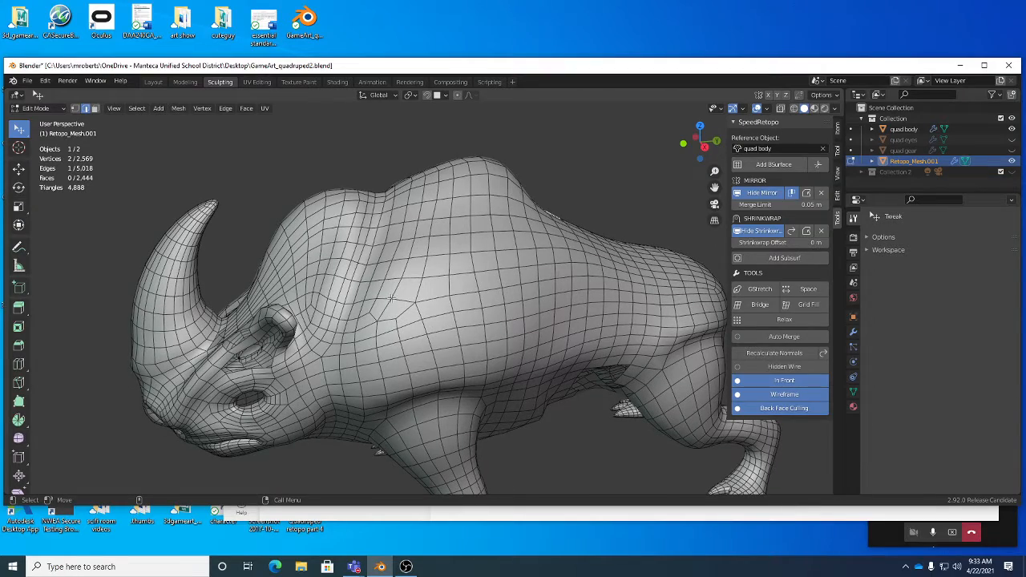
pyautogui.moveTo(344, 341); pyautogui.dragTo(428, 217, button='middle')
pyautogui.scroll(1, 456, 247)
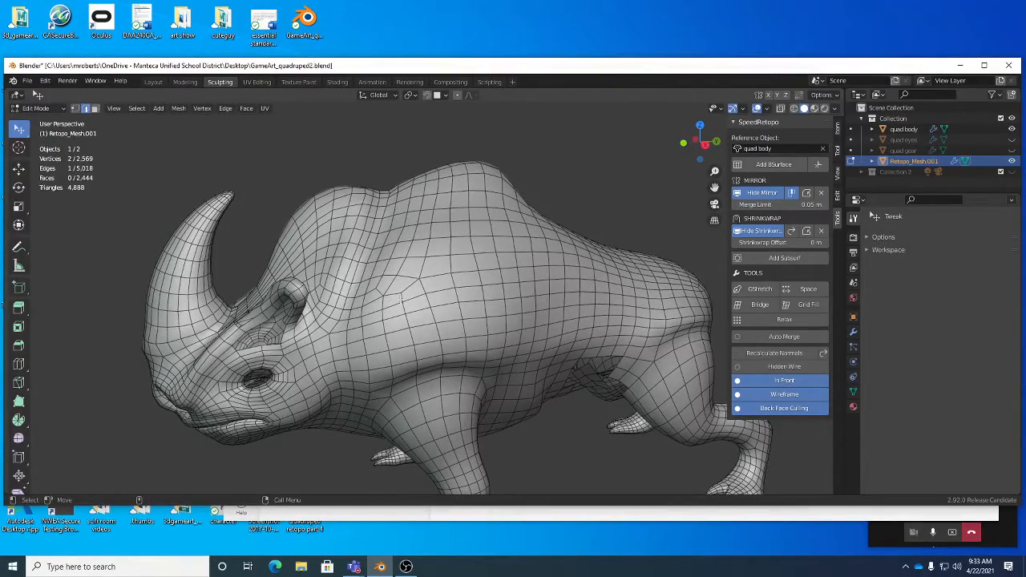
# - Nudge the edge above the rotated edge and, in vertex select mode, the neighbouring vertices to even out the quads
pyautogui.scroll(2, 405, 283)
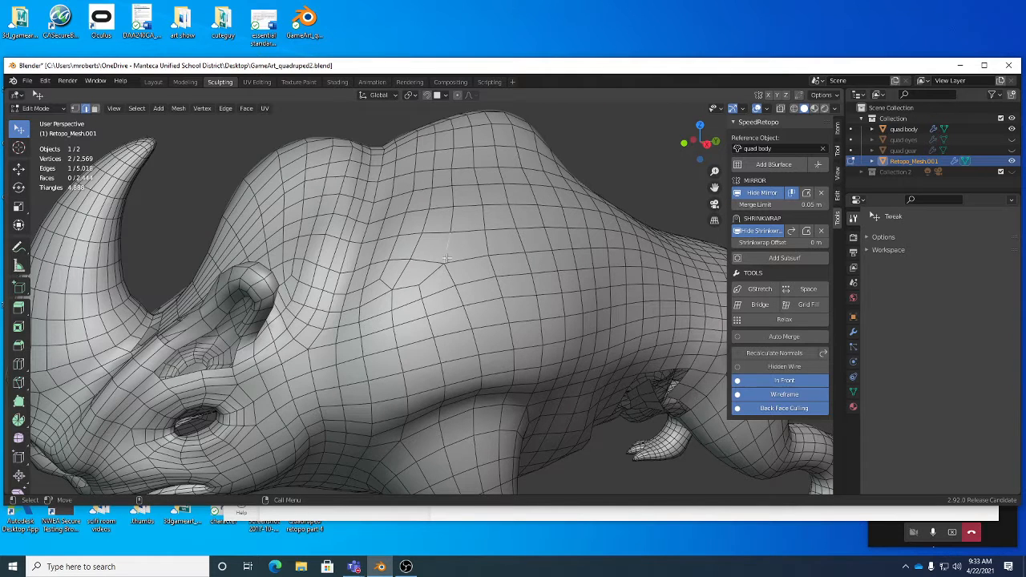
pyautogui.moveTo(446, 258); pyautogui.dragTo(441, 257)
pyautogui.press('1')
pyautogui.moveTo(457, 208); pyautogui.dragTo(451, 207)
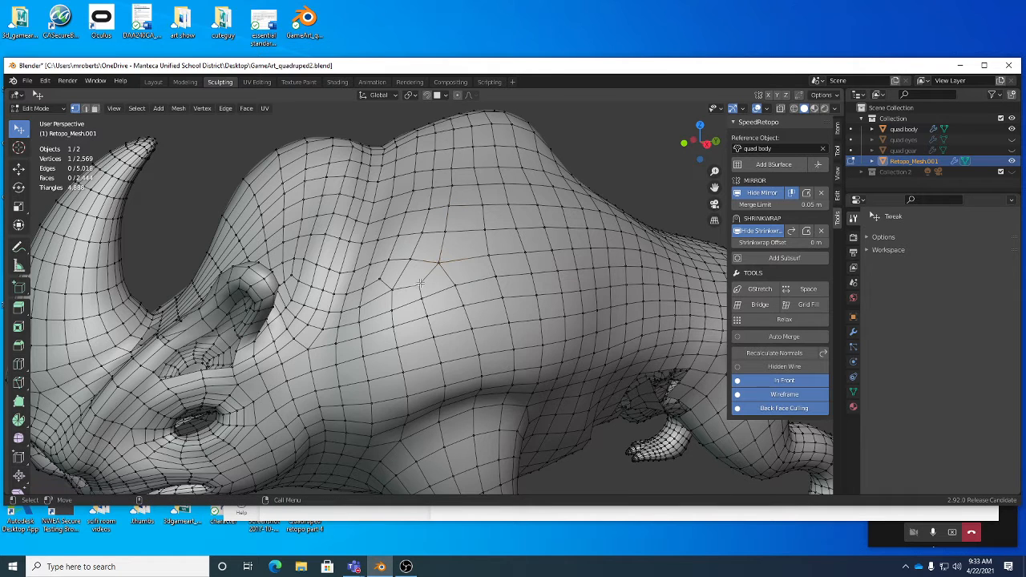
pyautogui.keyDown('shift'); pyautogui.click(430, 294); pyautogui.keyUp('shift')
pyautogui.moveTo(431, 294); pyautogui.dragTo(433, 295)
# - Leave Edit Mode for Object Mode, deselect the retopology mesh, and save the GameArt_quadruped2.blend file
pyautogui.moveTo(433, 295); pyautogui.dragTo(509, 287, button='middle')
pyautogui.press('Tab')
pyautogui.click(611, 144)
pyautogui.moveTo(607, 160); pyautogui.dragTo(549, 208, button='middle')
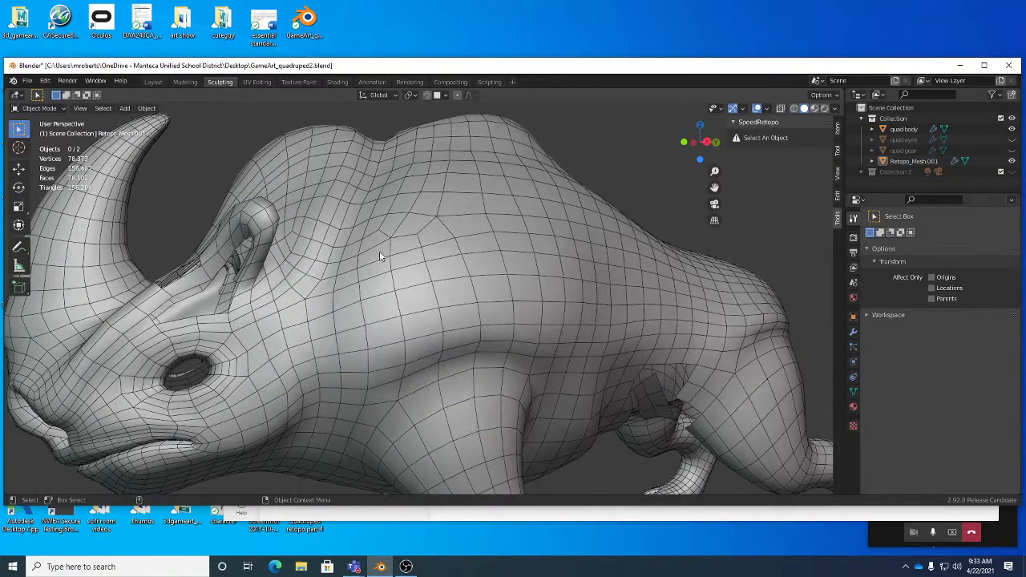
pyautogui.moveTo(379, 251); pyautogui.dragTo(440, 242, button='middle')
pyautogui.hotkey('ctrl', 's')
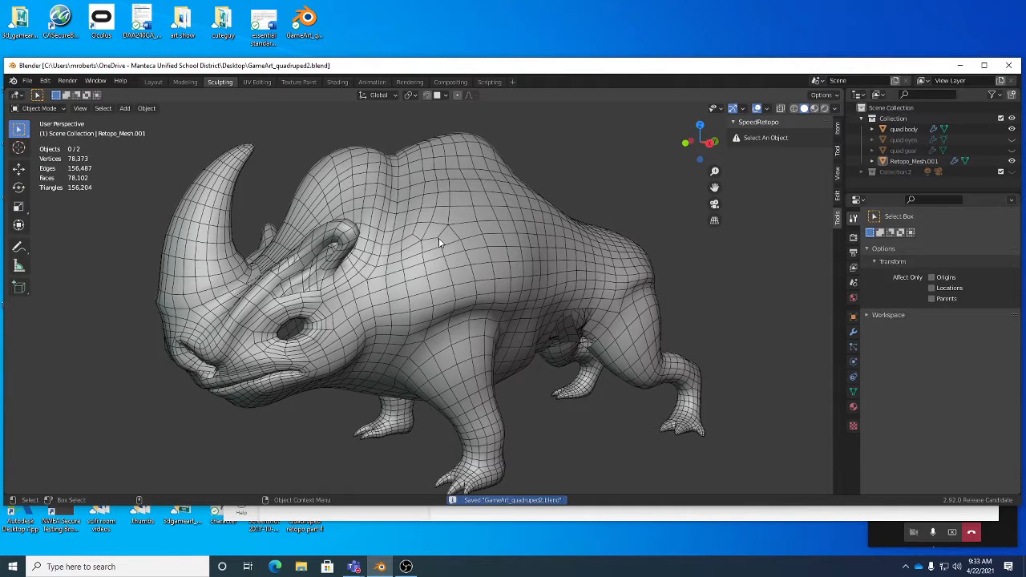